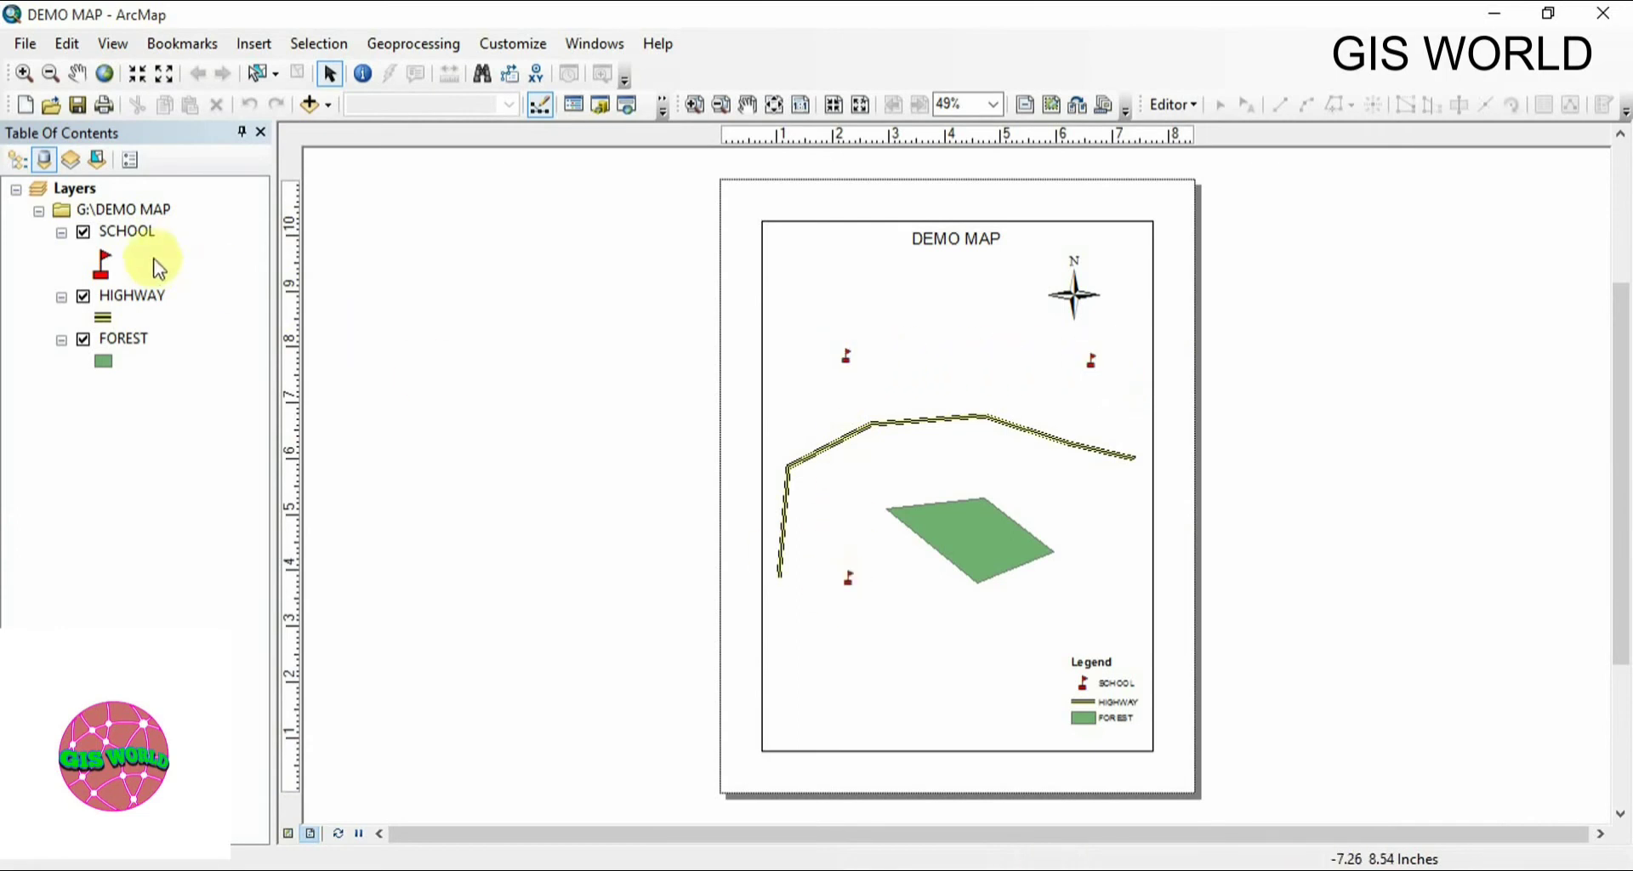
Add a Short Integer field "no. of teachers" to the SCHOOL layer's attribute table, accepting the automatic rename to no__of_tea.
{"action": "right_click", "coordinate": [136, 233]}
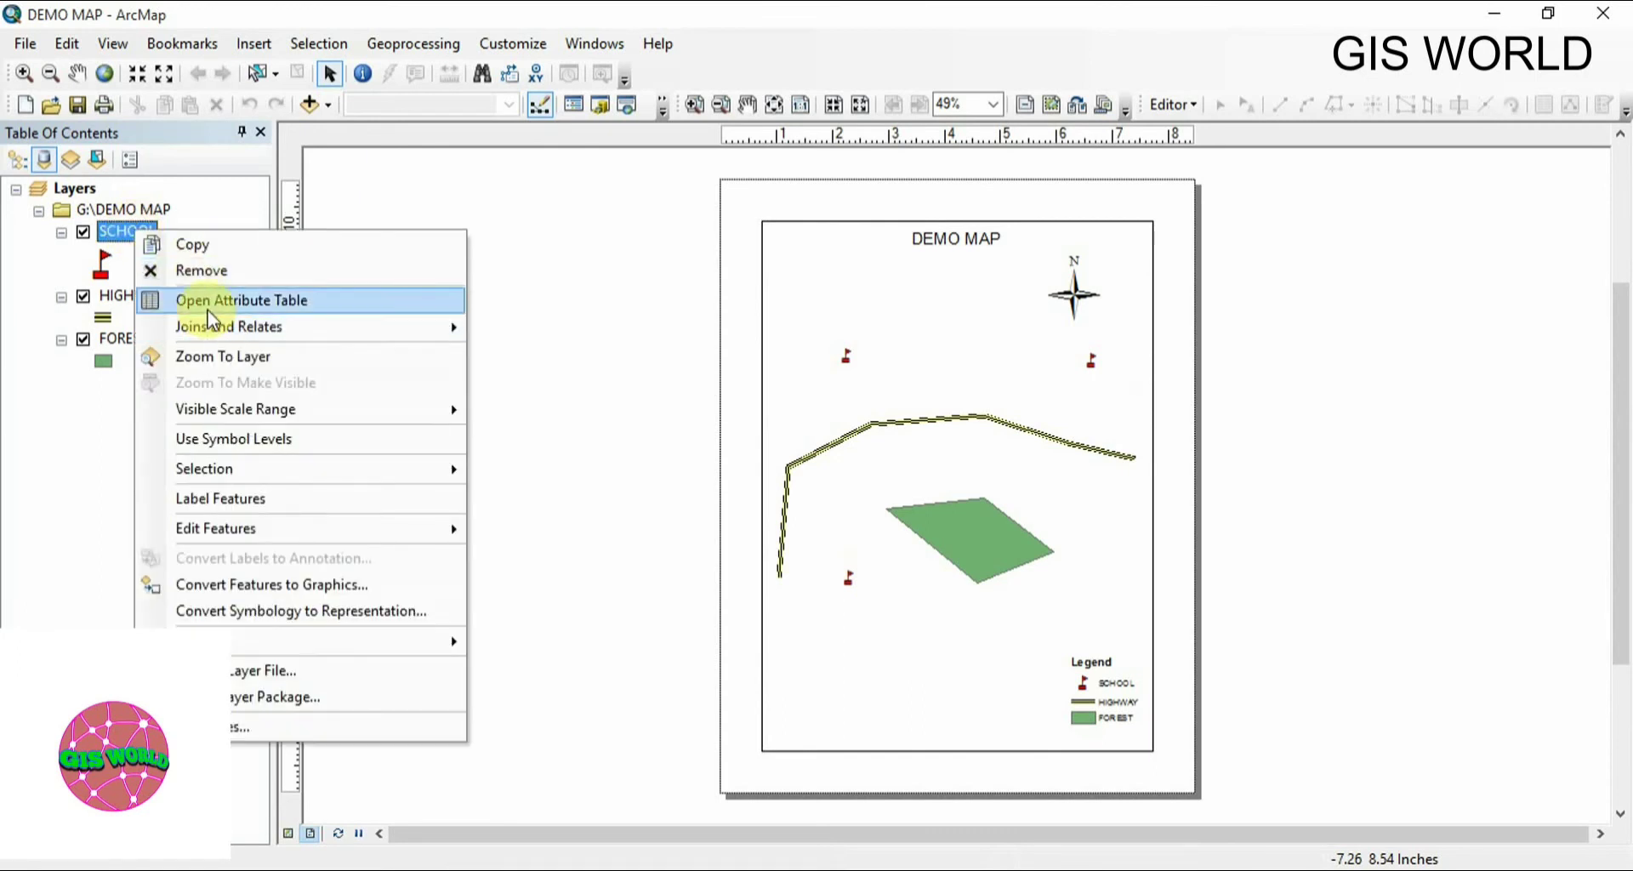
{"action": "left_click", "coordinate": [207, 308]}
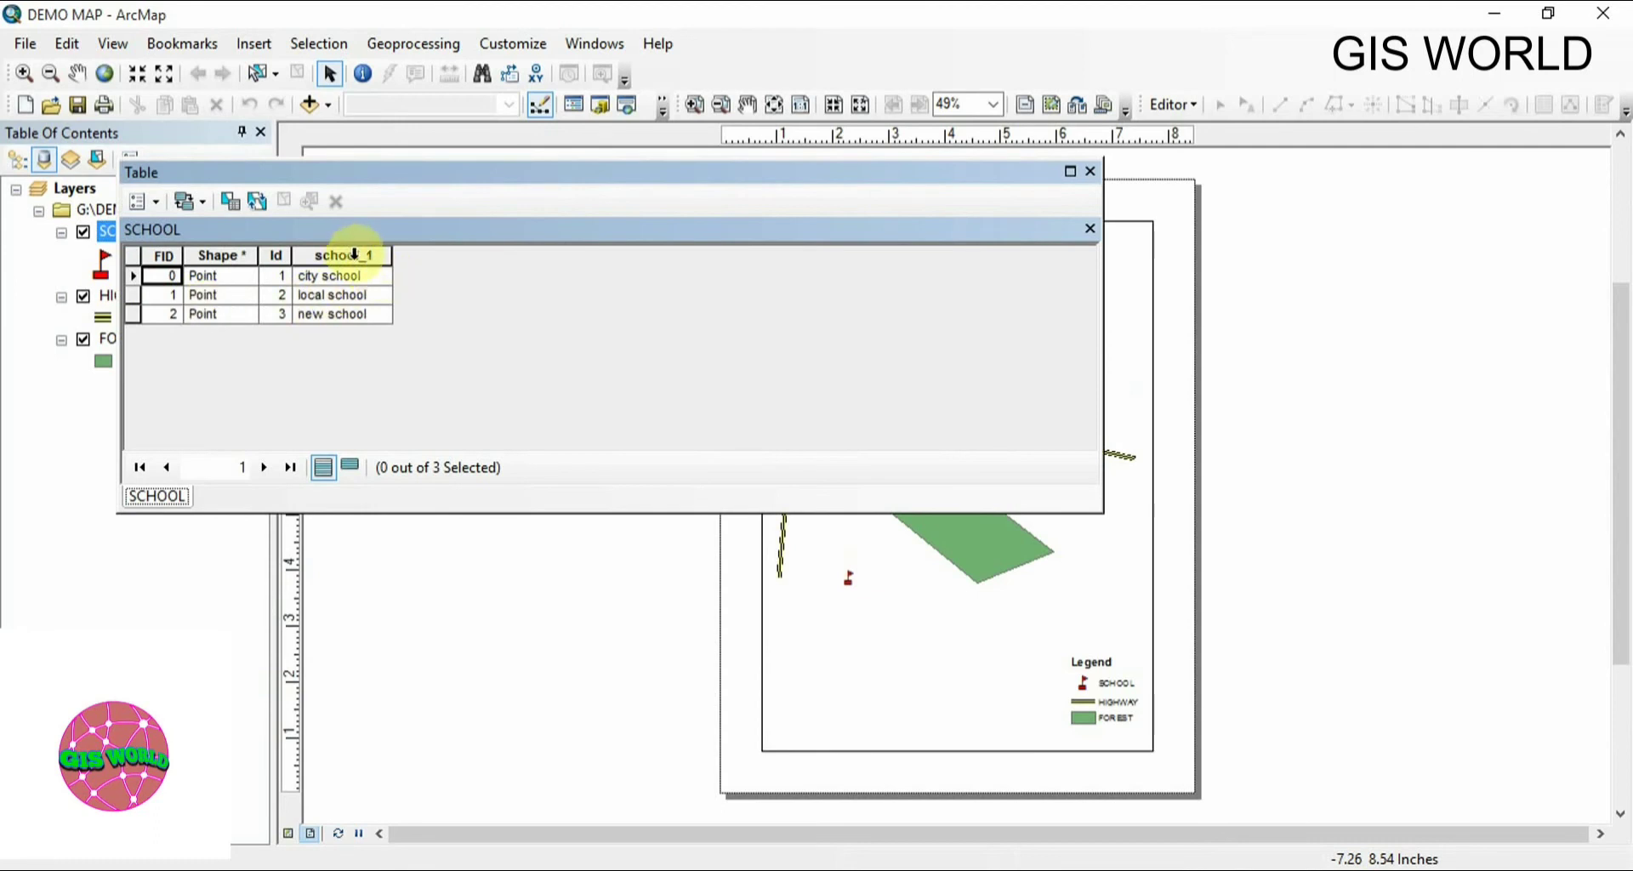
{"action": "left_click", "coordinate": [152, 198]}
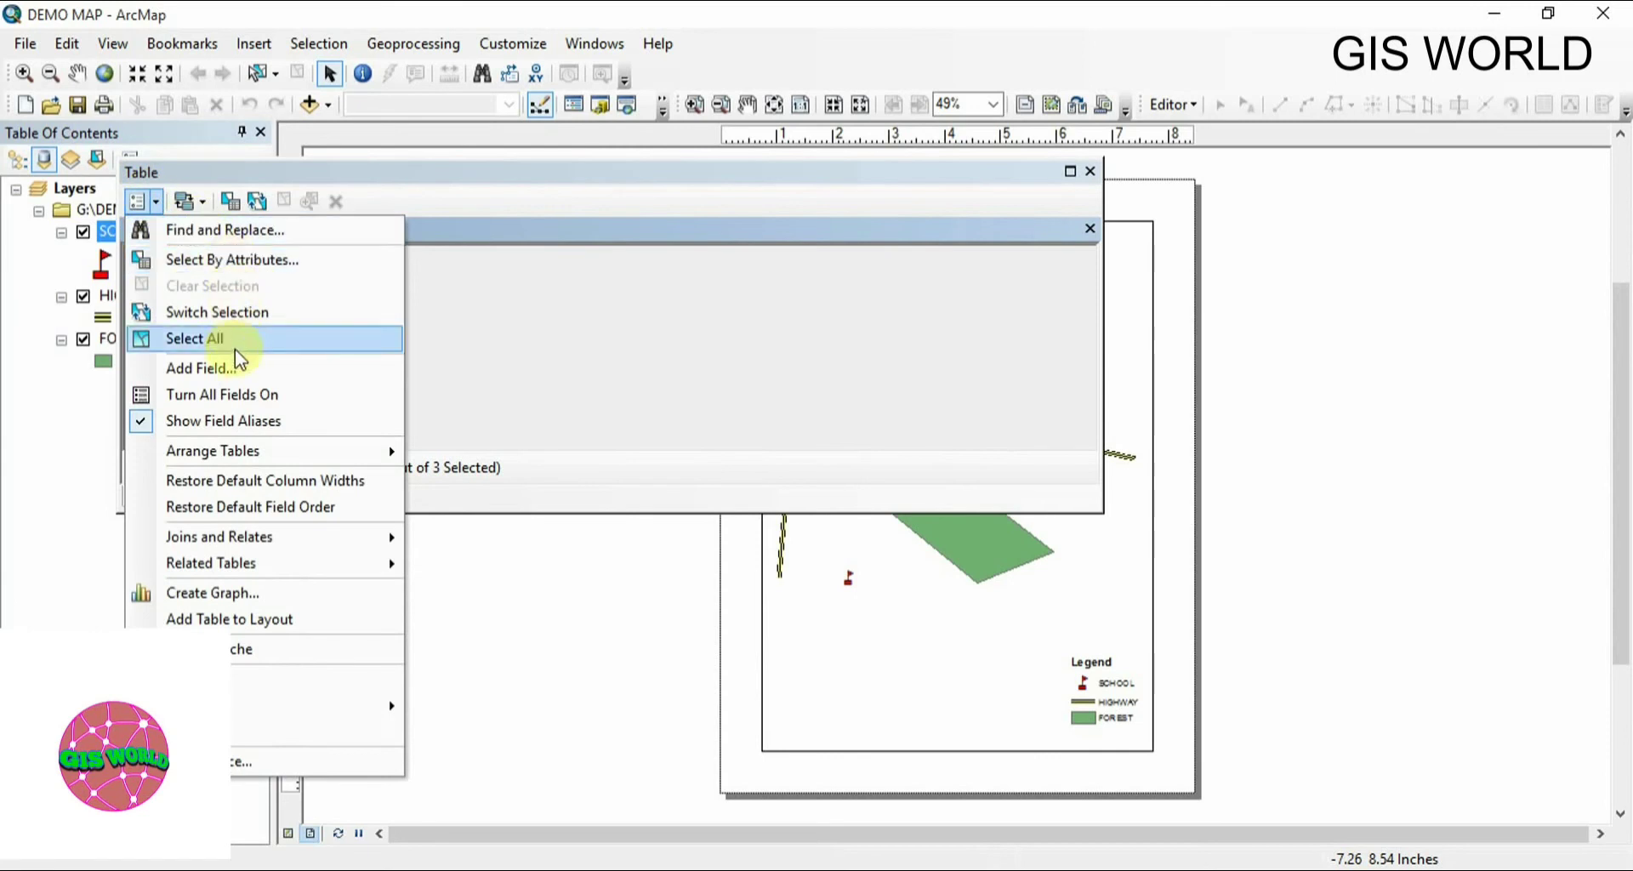
{"action": "left_click", "coordinate": [240, 369]}
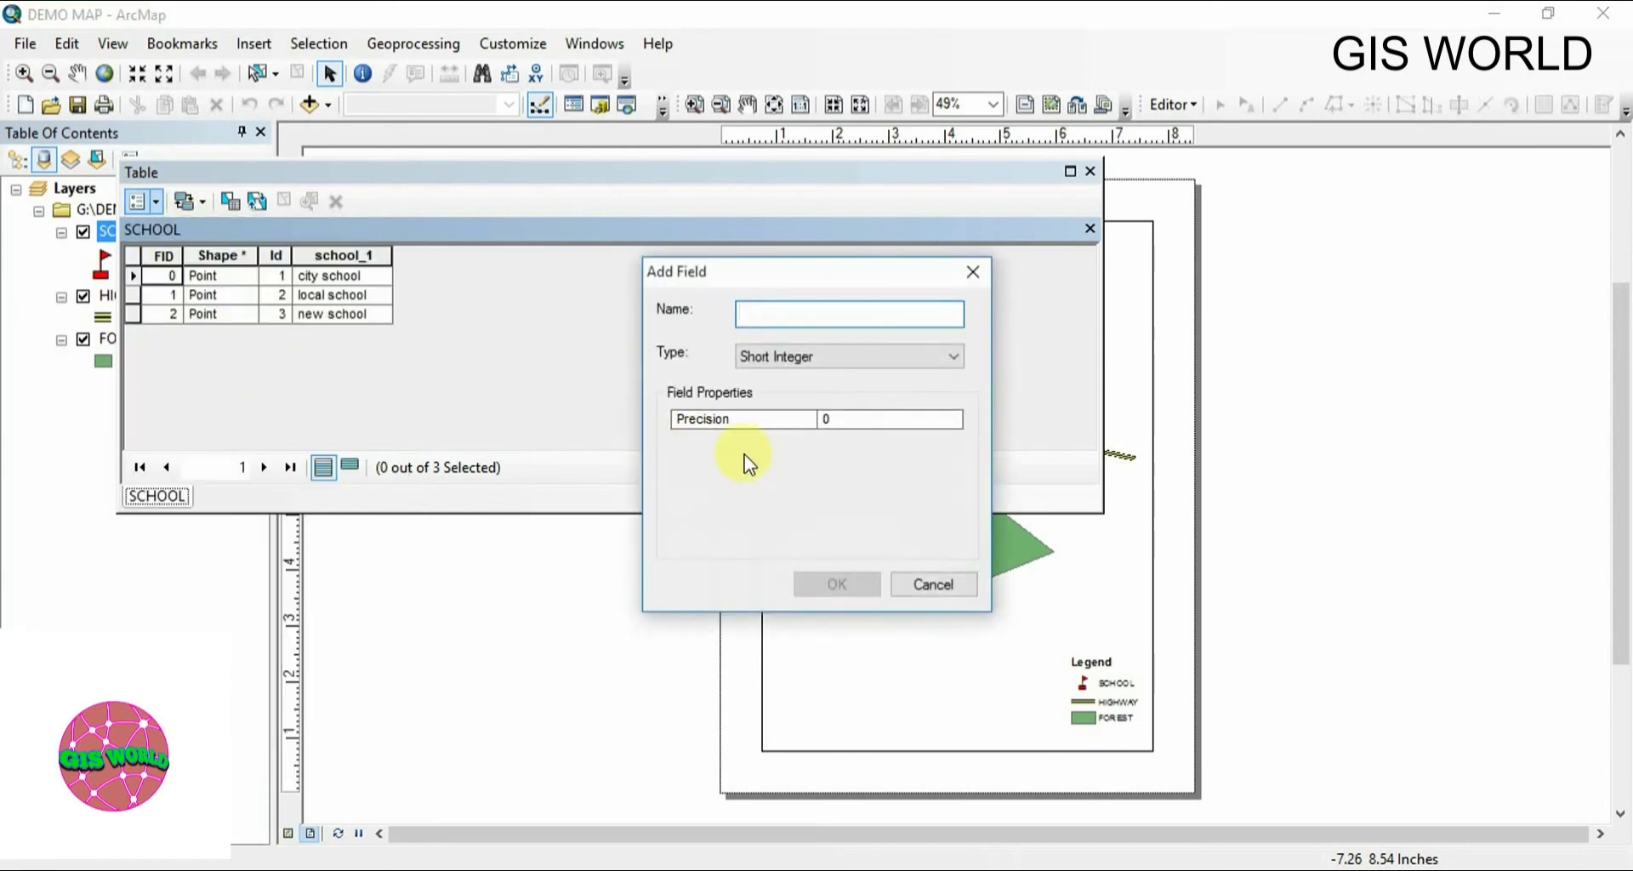
{"action": "type", "text": "no"}
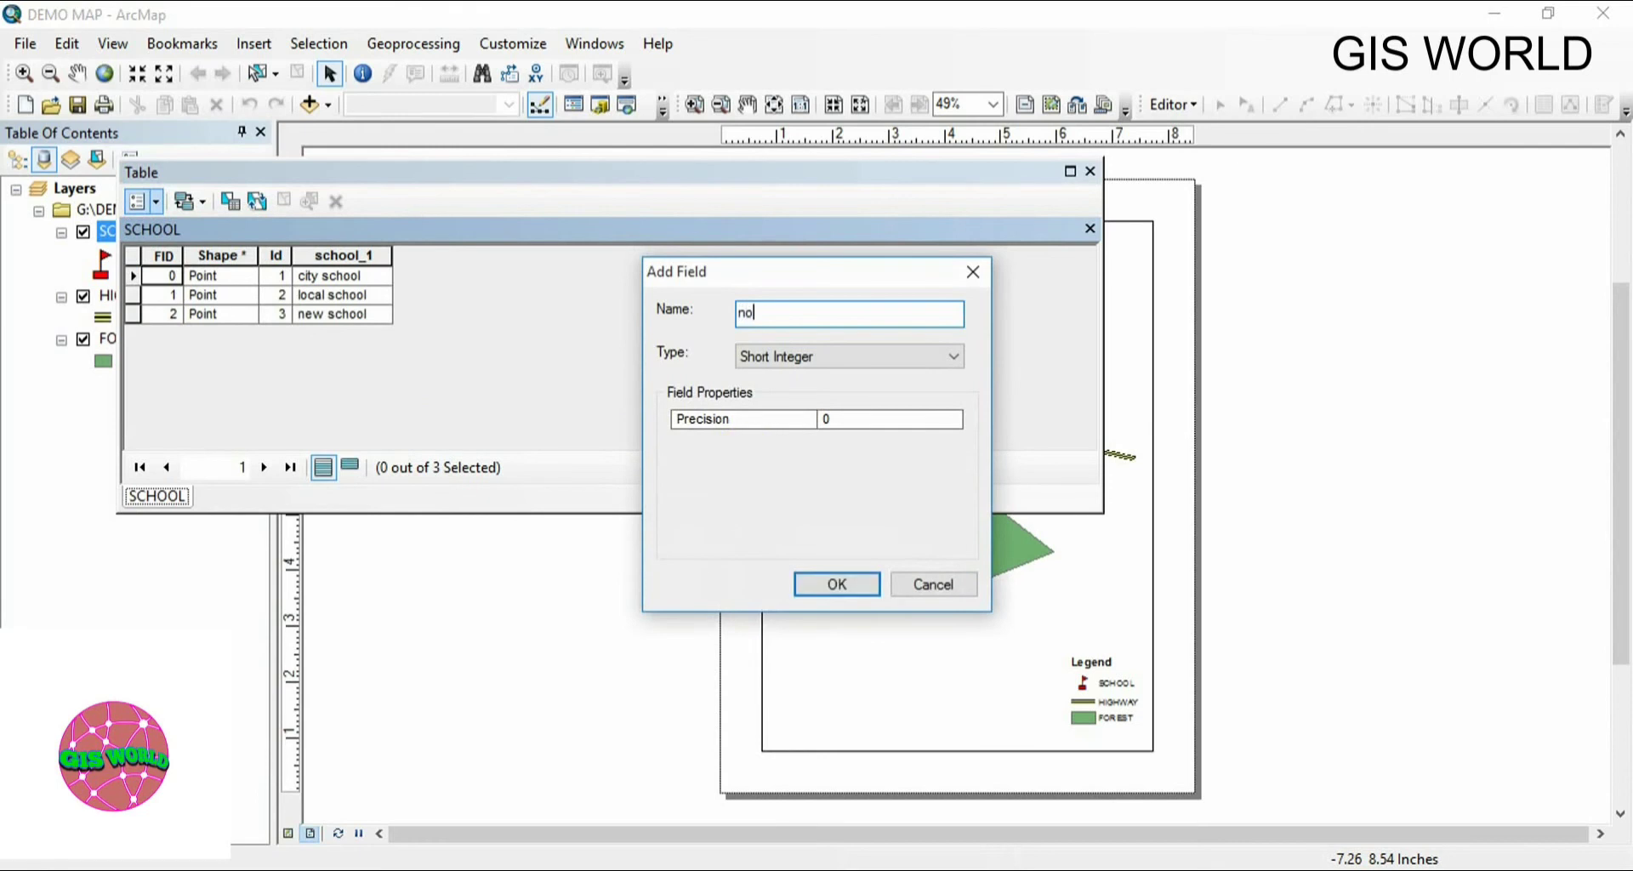
{"action": "type", "text": ". of teachers"}
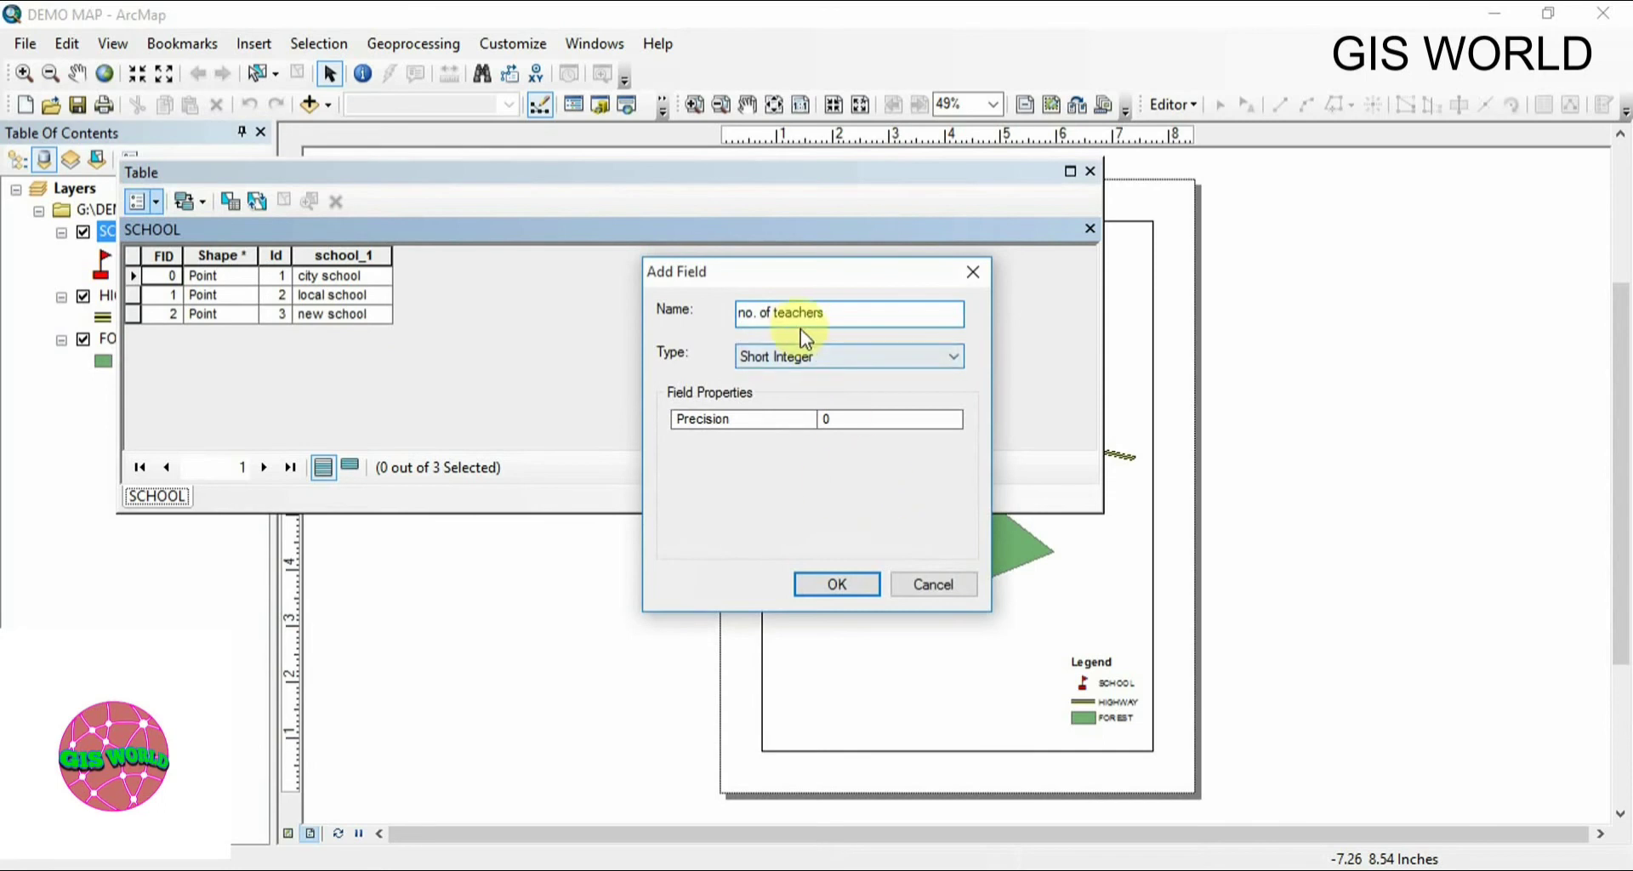
{"action": "left_click", "coordinate": [813, 358]}
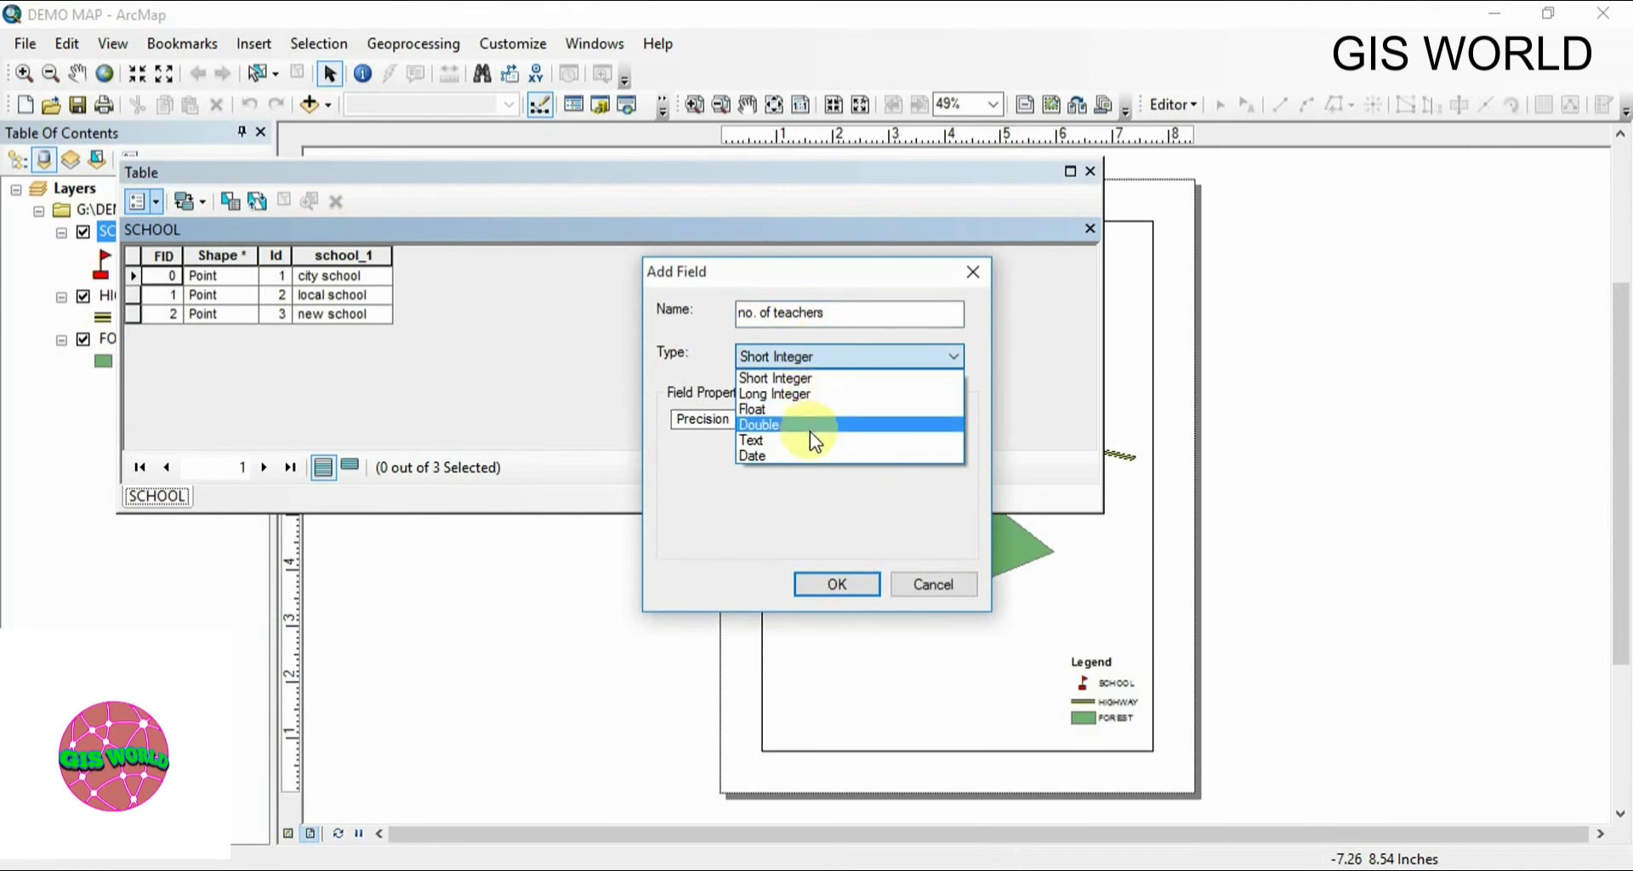
{"action": "left_click", "coordinate": [804, 378]}
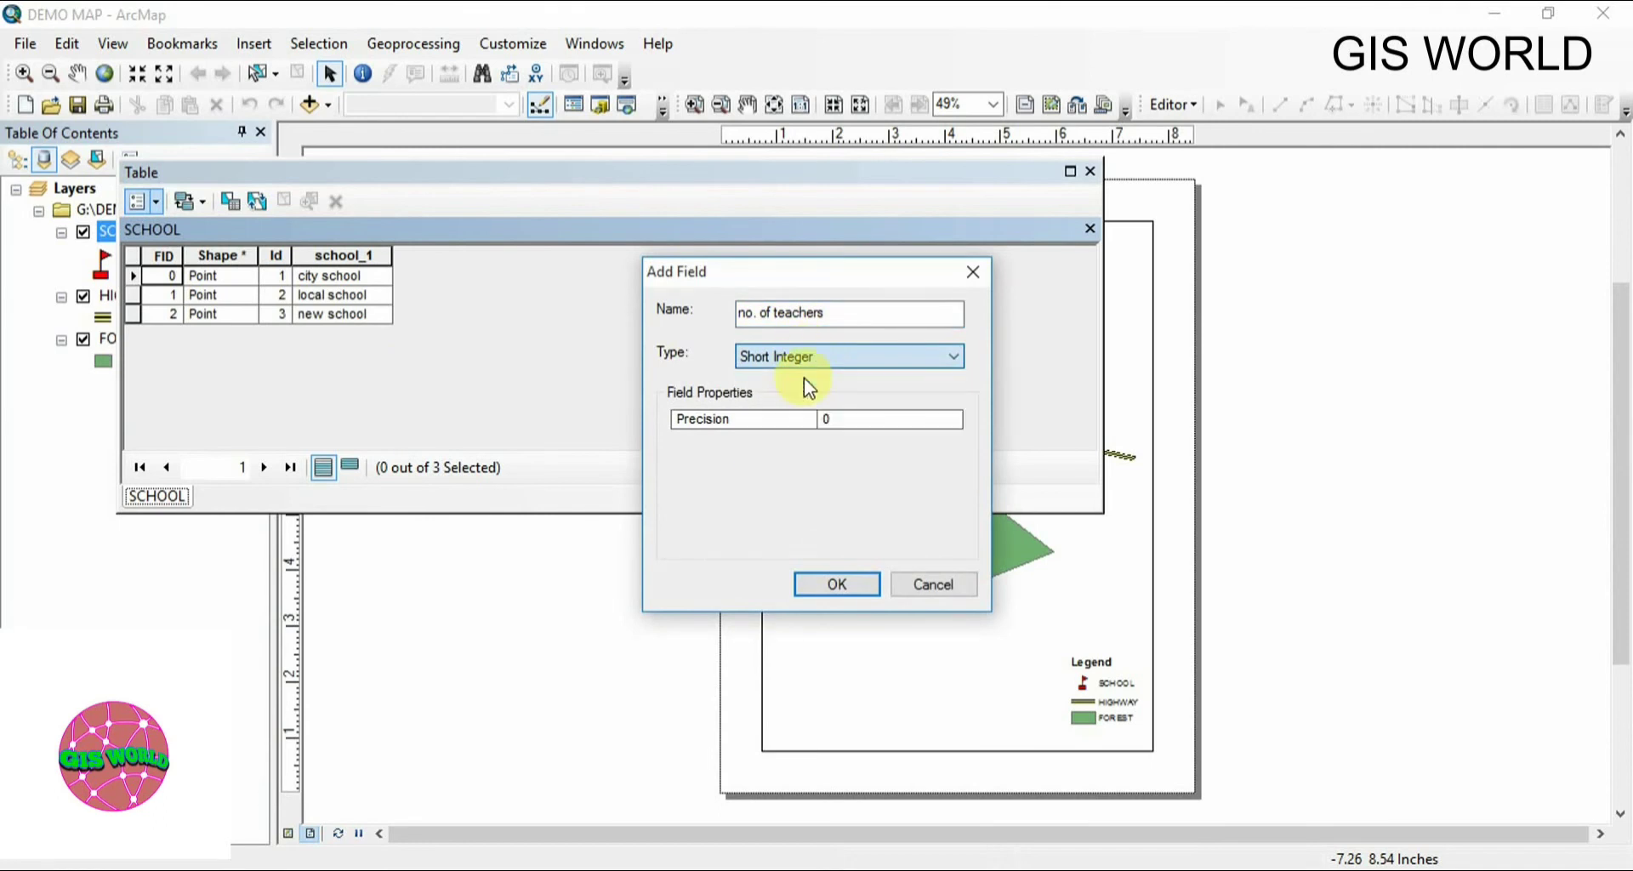
{"action": "left_click", "coordinate": [831, 576]}
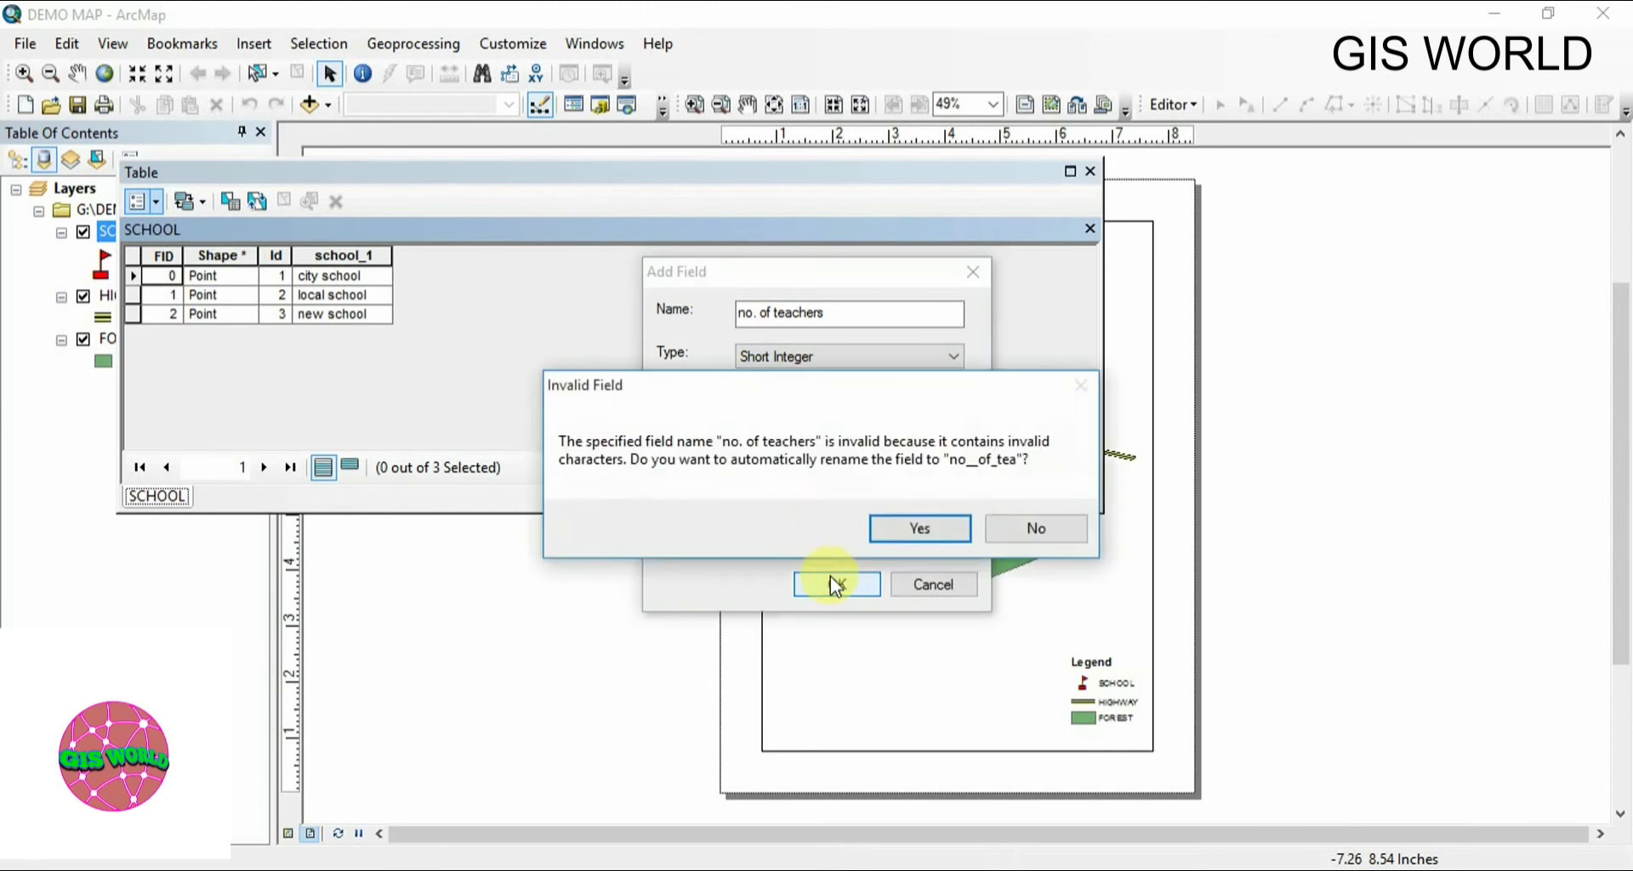
{"action": "left_click", "coordinate": [909, 523]}
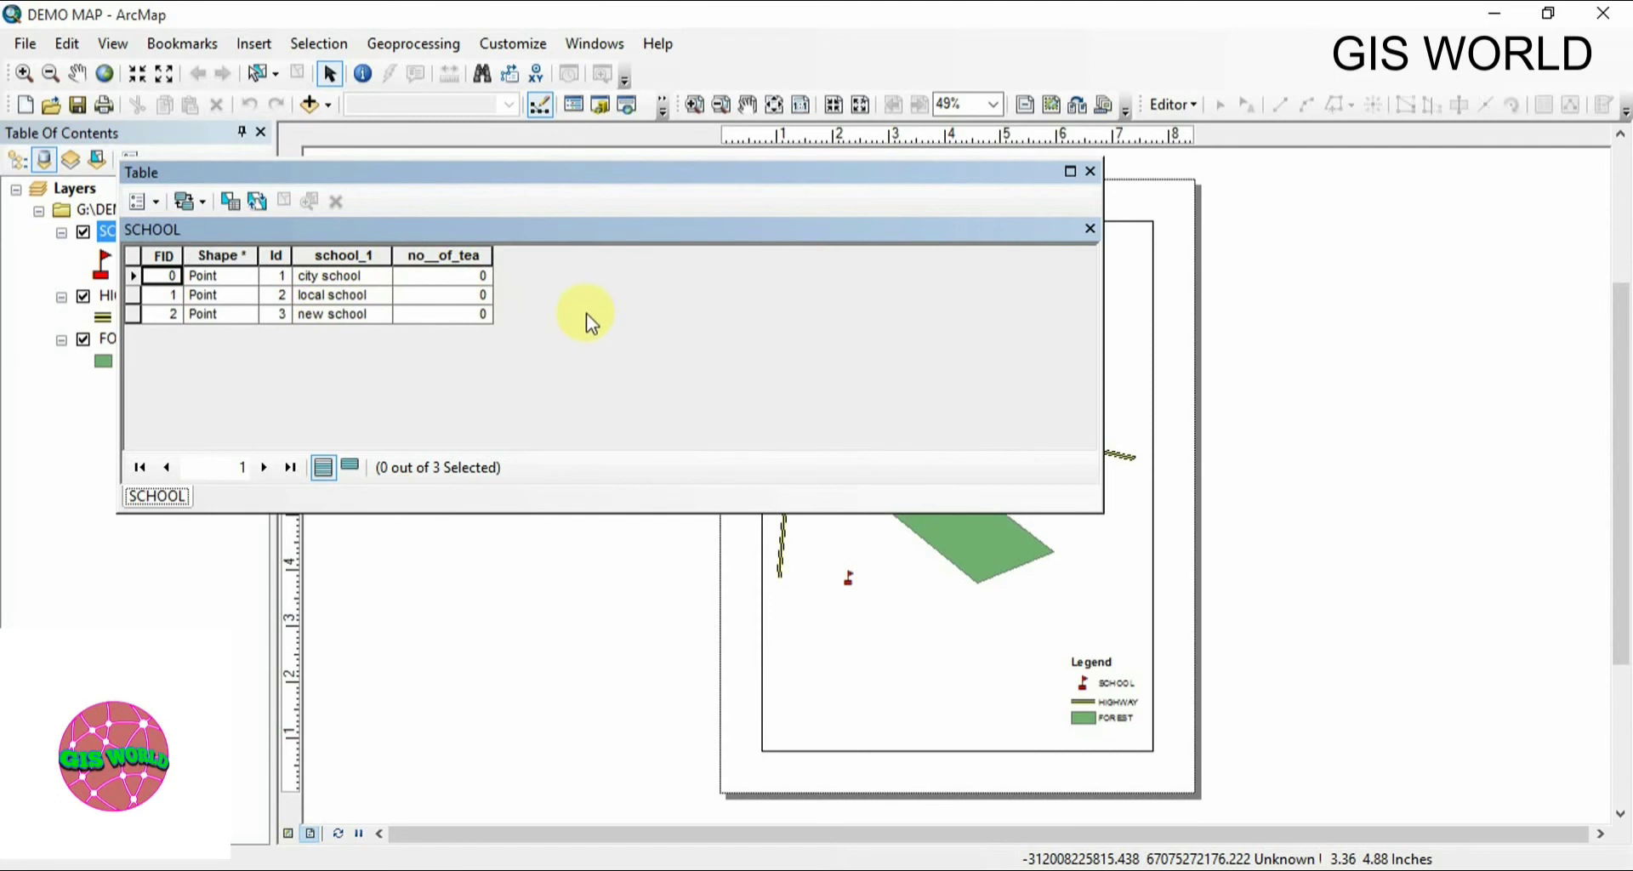
Add a Short Integer field "No. of tables" to the SCHOOL table, accepting the rename to No__of_tab, and widen both new columns.
{"action": "left_click", "coordinate": [157, 204]}
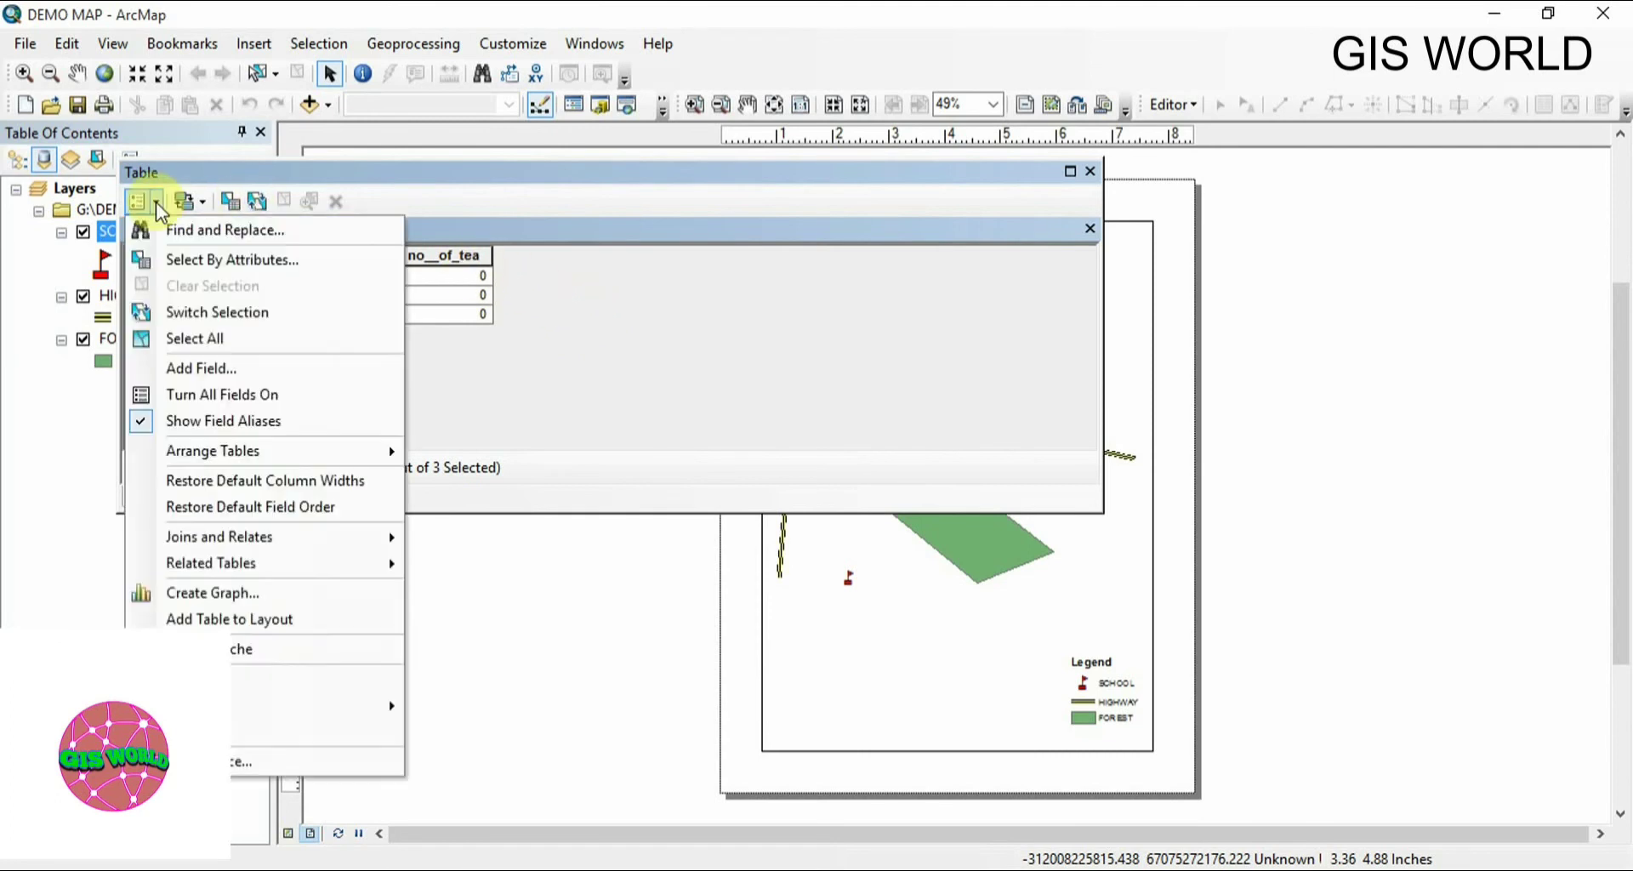
{"action": "left_click", "coordinate": [197, 368]}
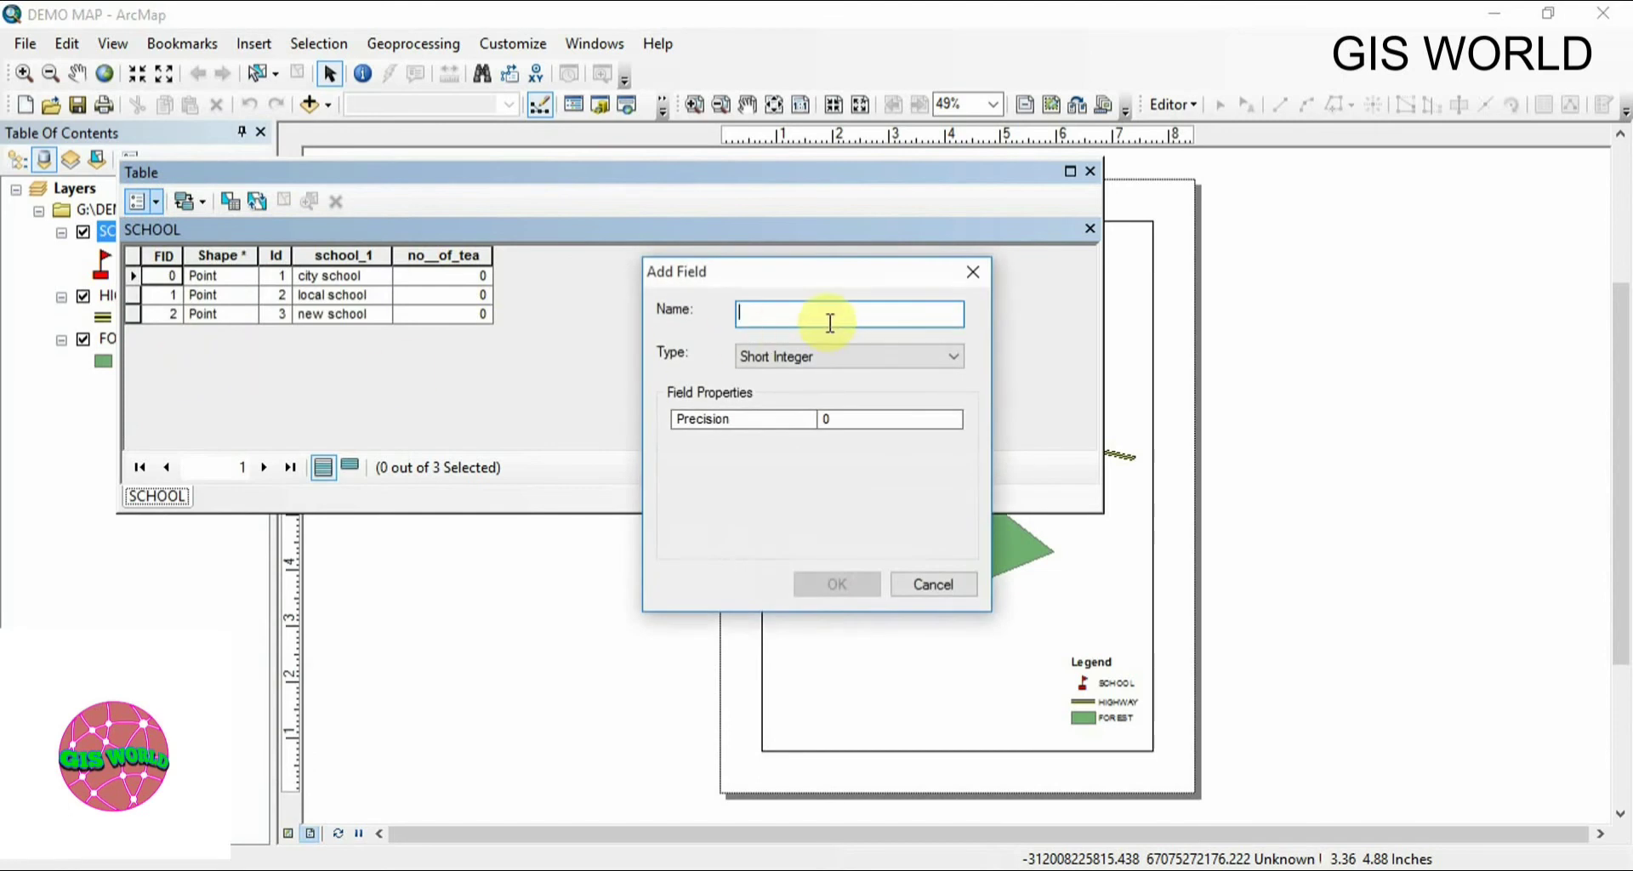
{"action": "type", "text": "N"}
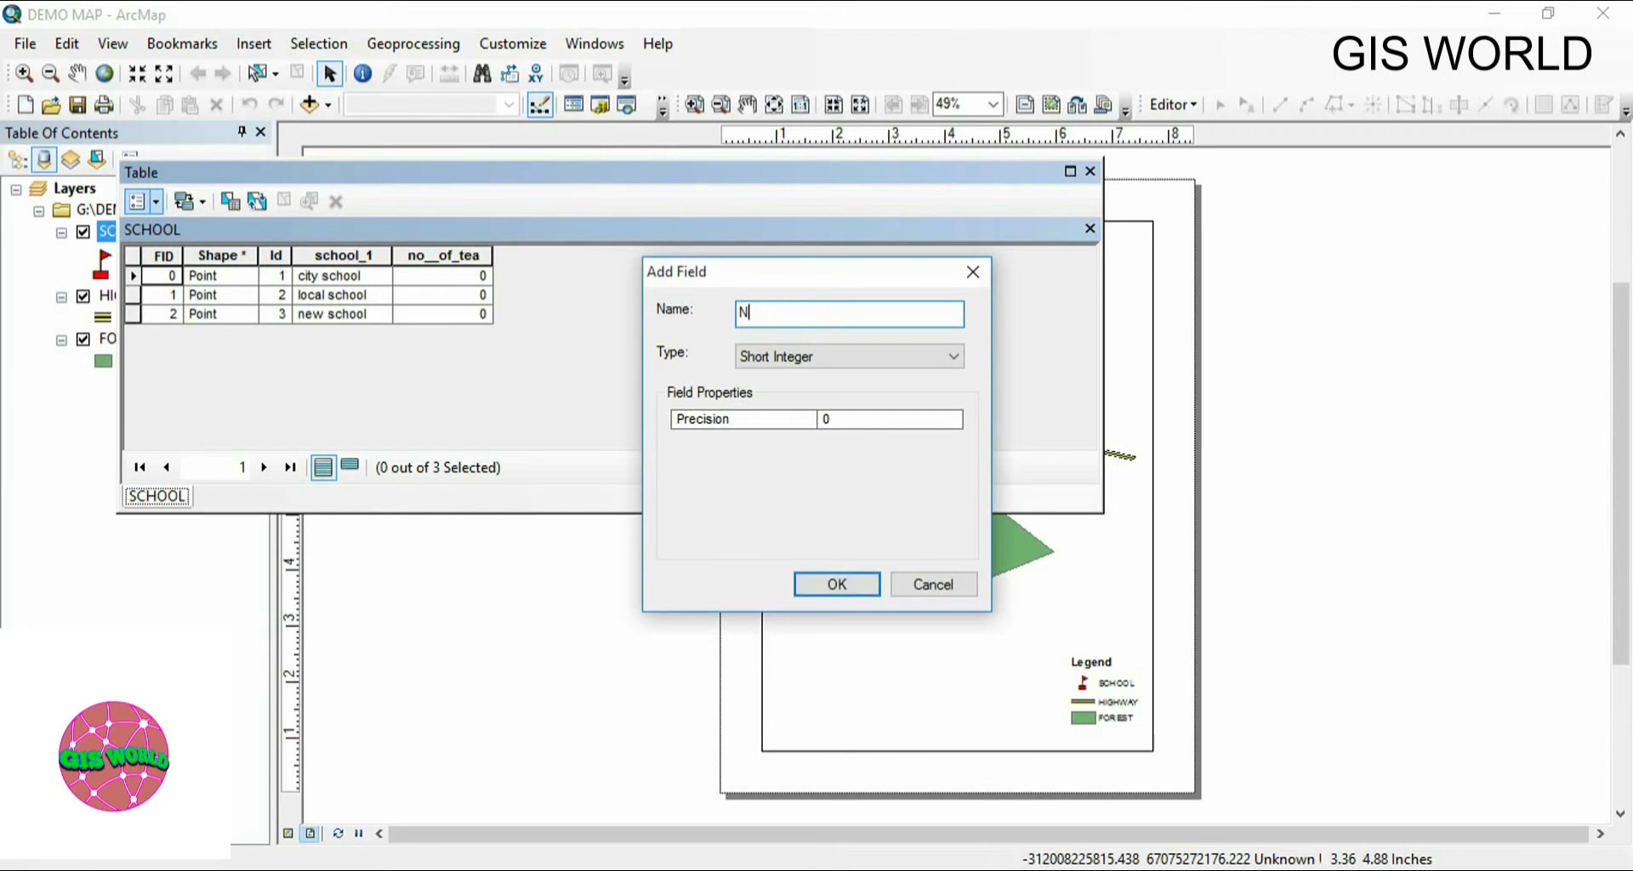
{"action": "type", "text": "o. of"}
{"action": "type", "text": "tables"}
{"action": "left_click", "coordinate": [841, 357]}
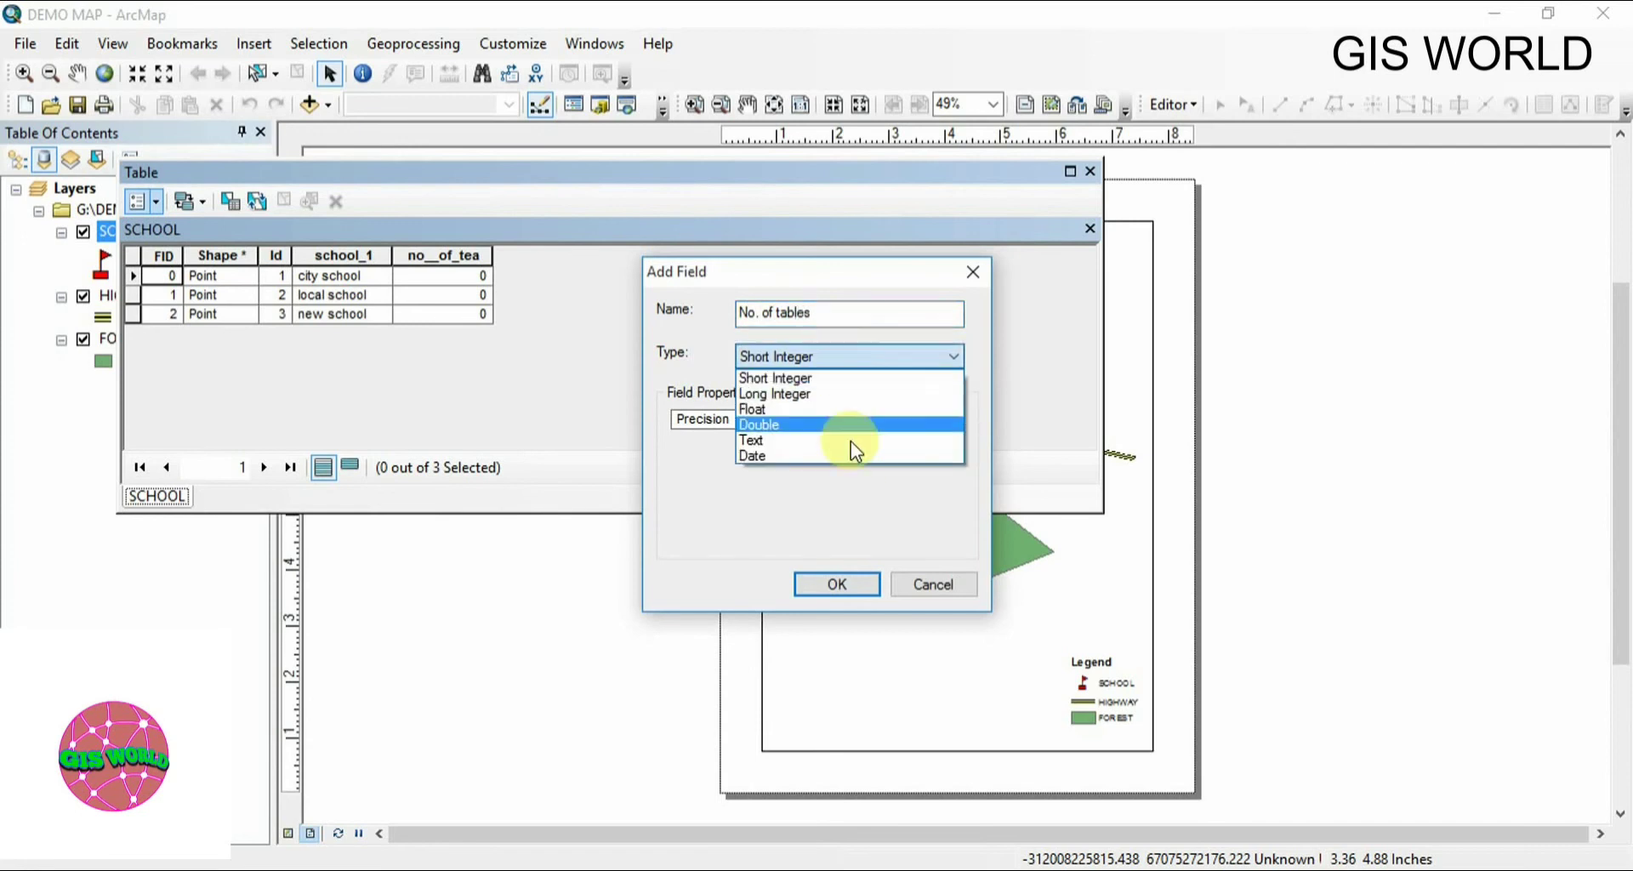
{"action": "left_click", "coordinate": [829, 377]}
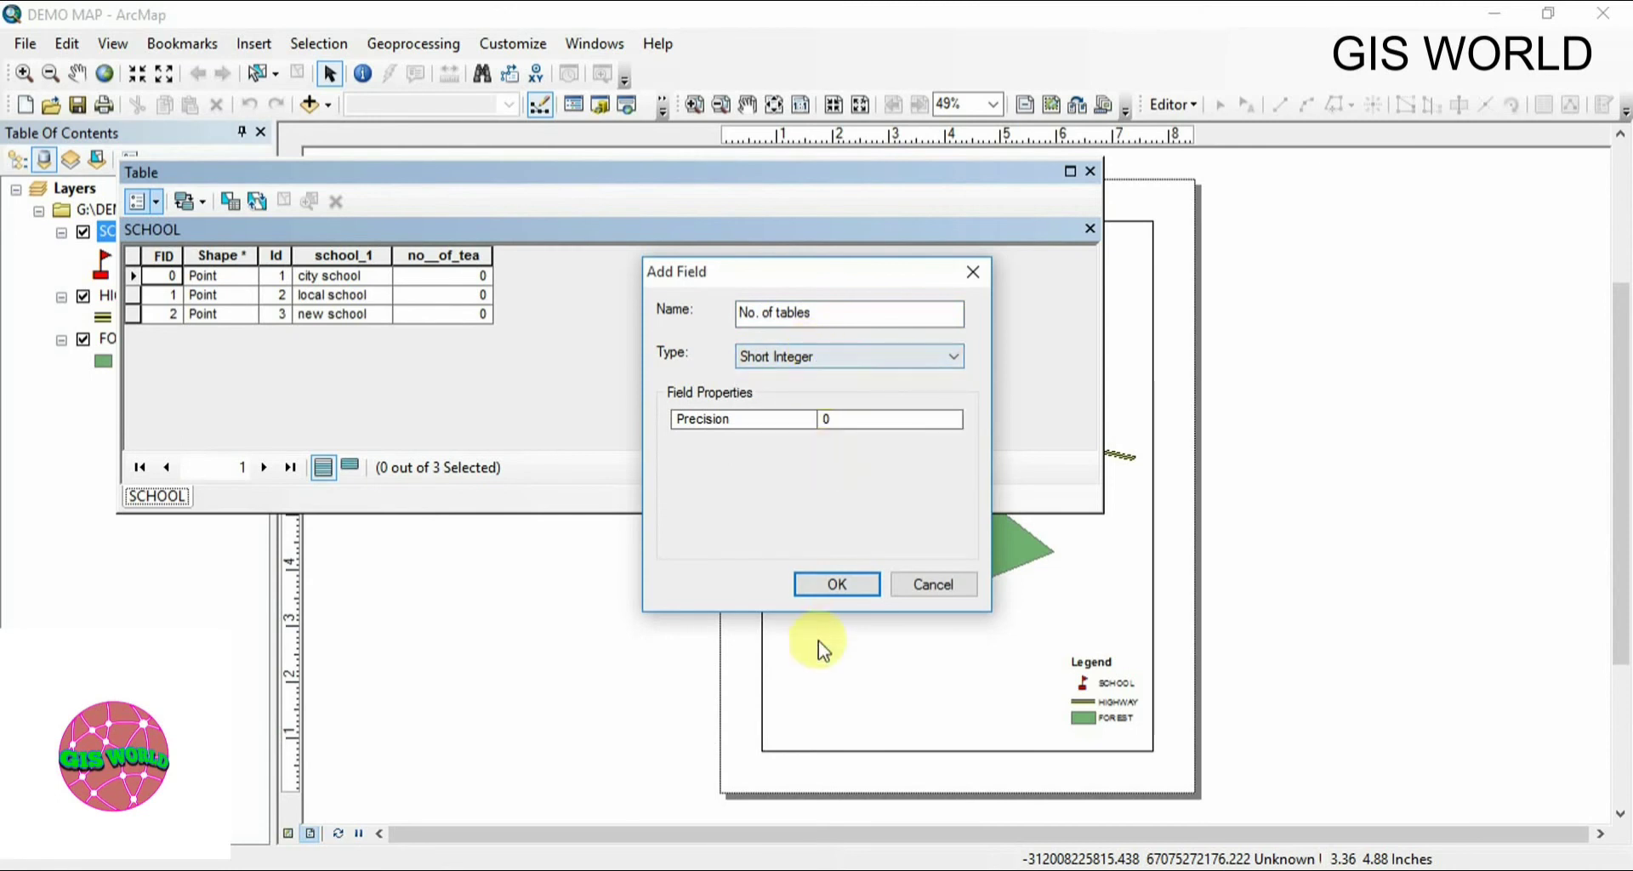
{"action": "left_click", "coordinate": [818, 586]}
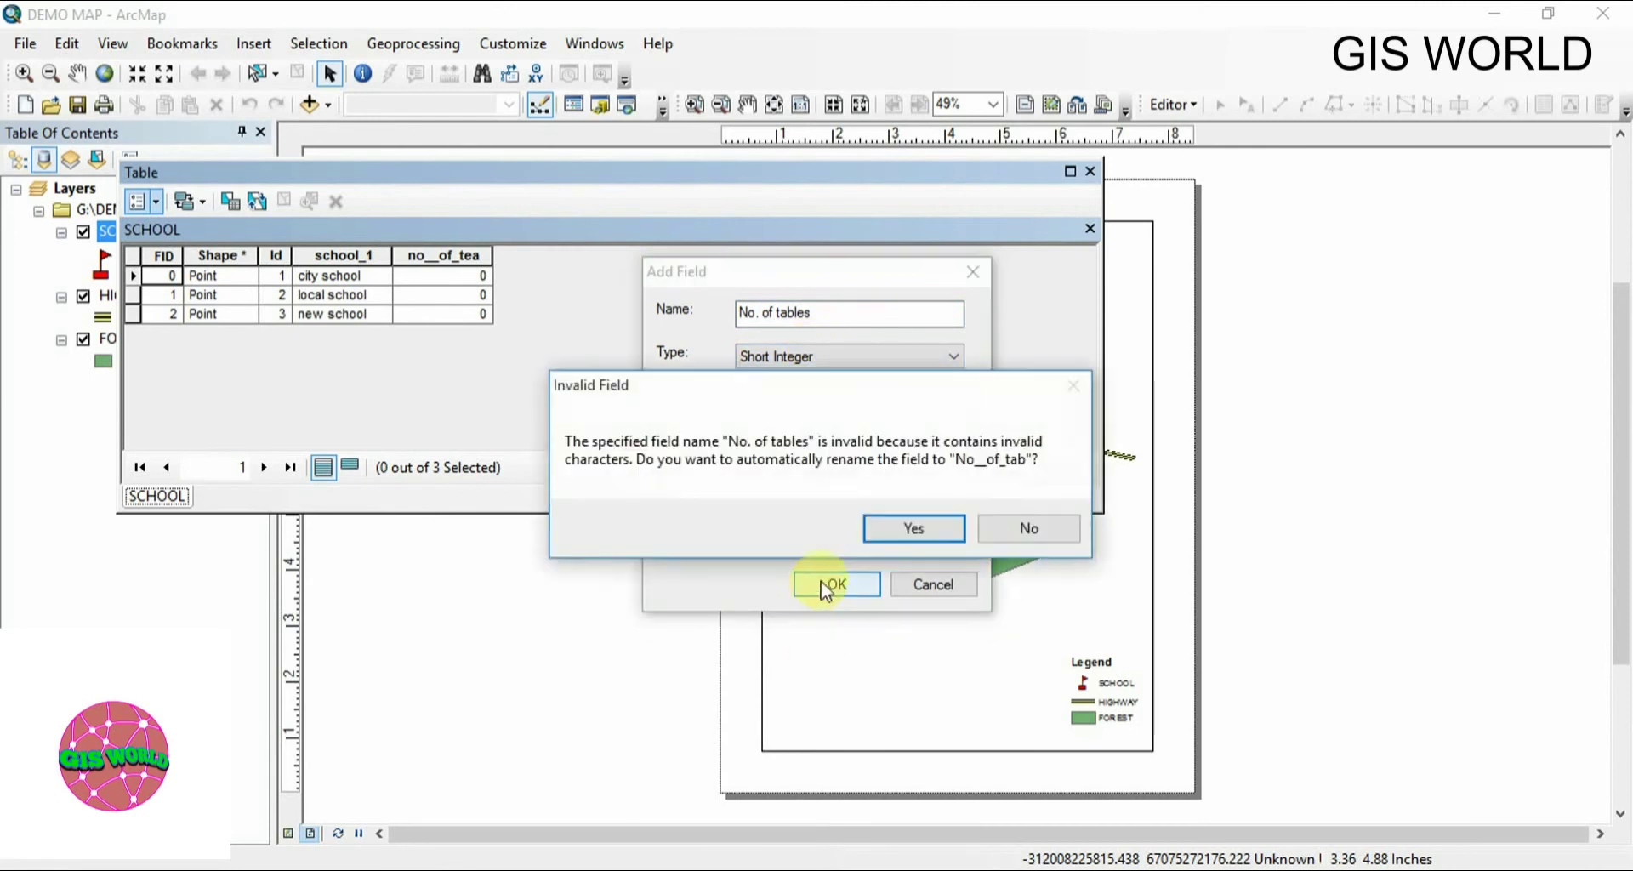
{"action": "left_click", "coordinate": [916, 526]}
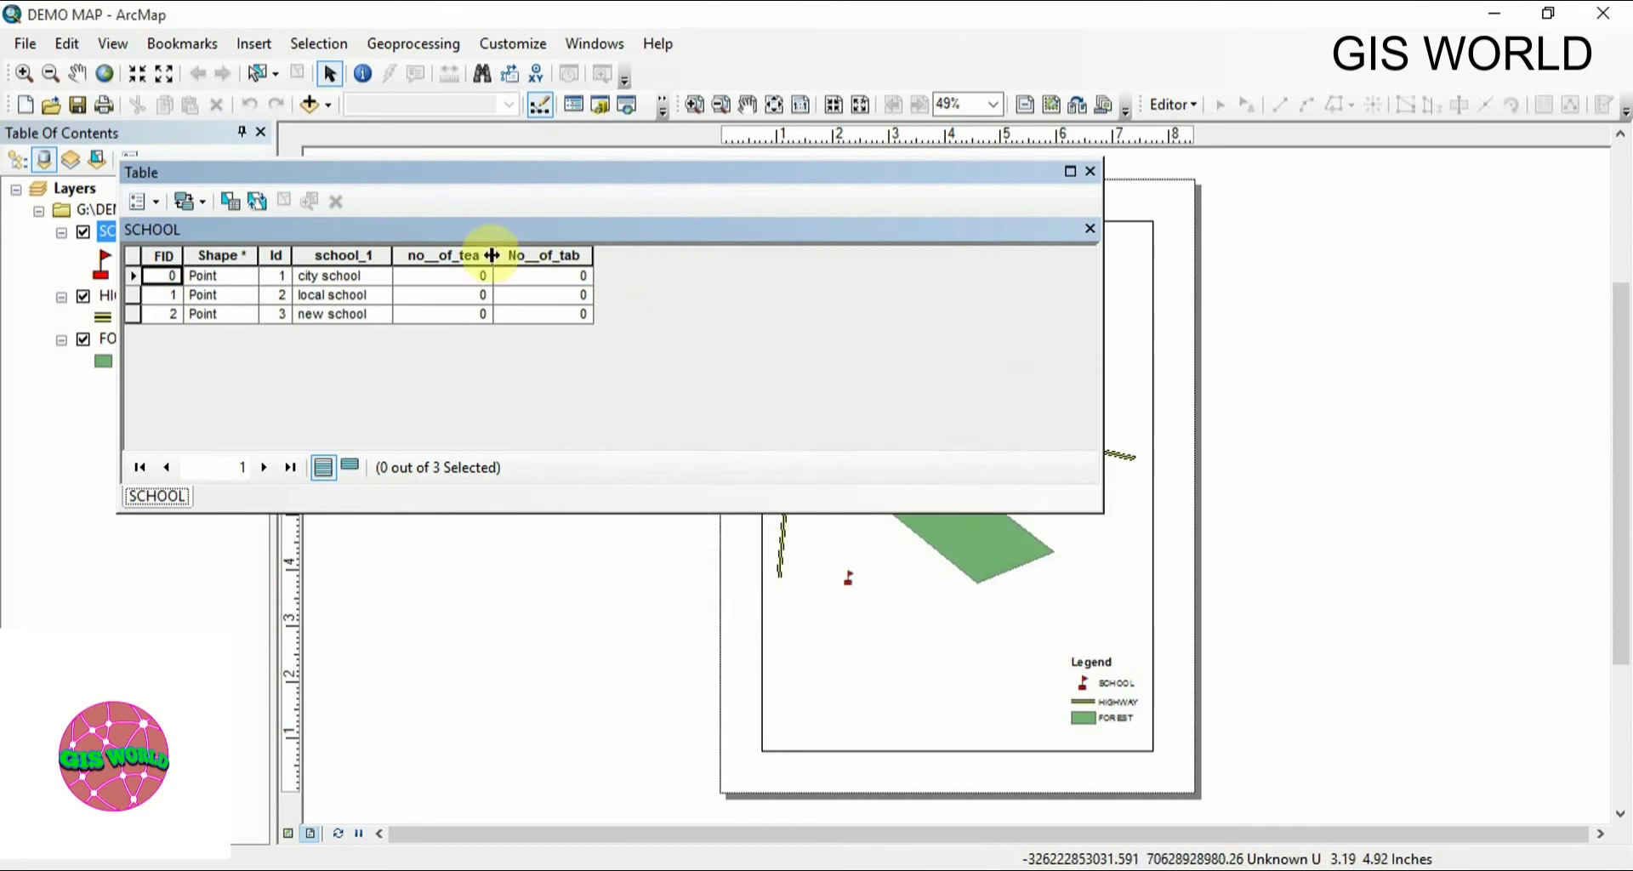
{"action": "left_click_drag", "start_coordinate": [593, 256], "coordinate": [677, 255]}
{"action": "left_click_drag", "start_coordinate": [495, 258], "coordinate": [512, 255]}
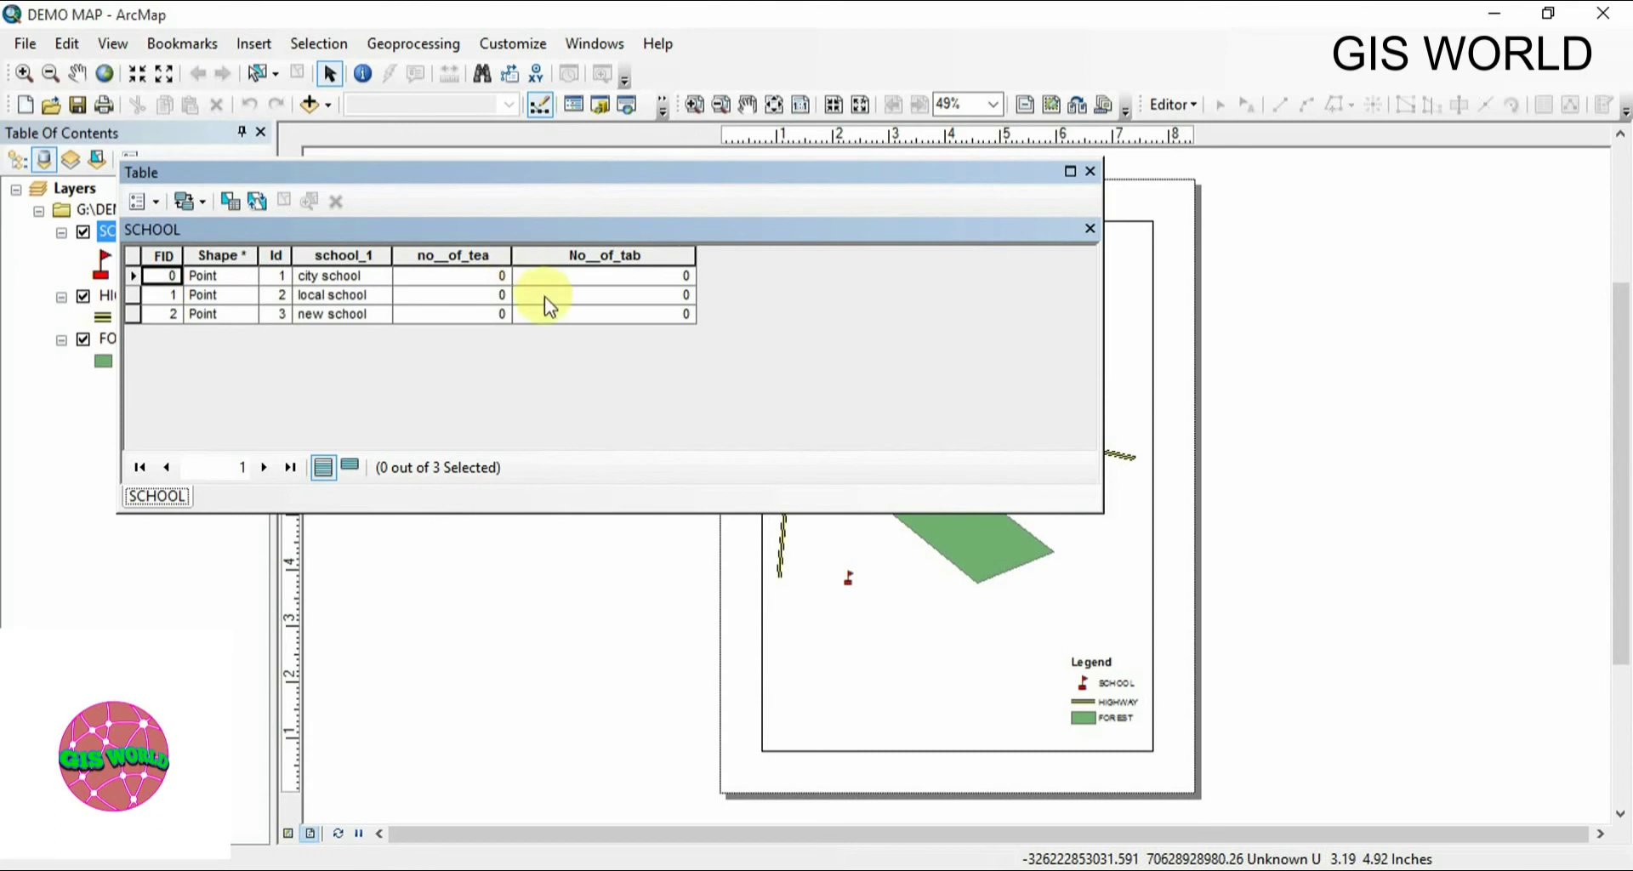
Start an edit session and set the city school's no__of_tea to 15 and No__of_tab to 100.
{"action": "left_click", "coordinate": [475, 283]}
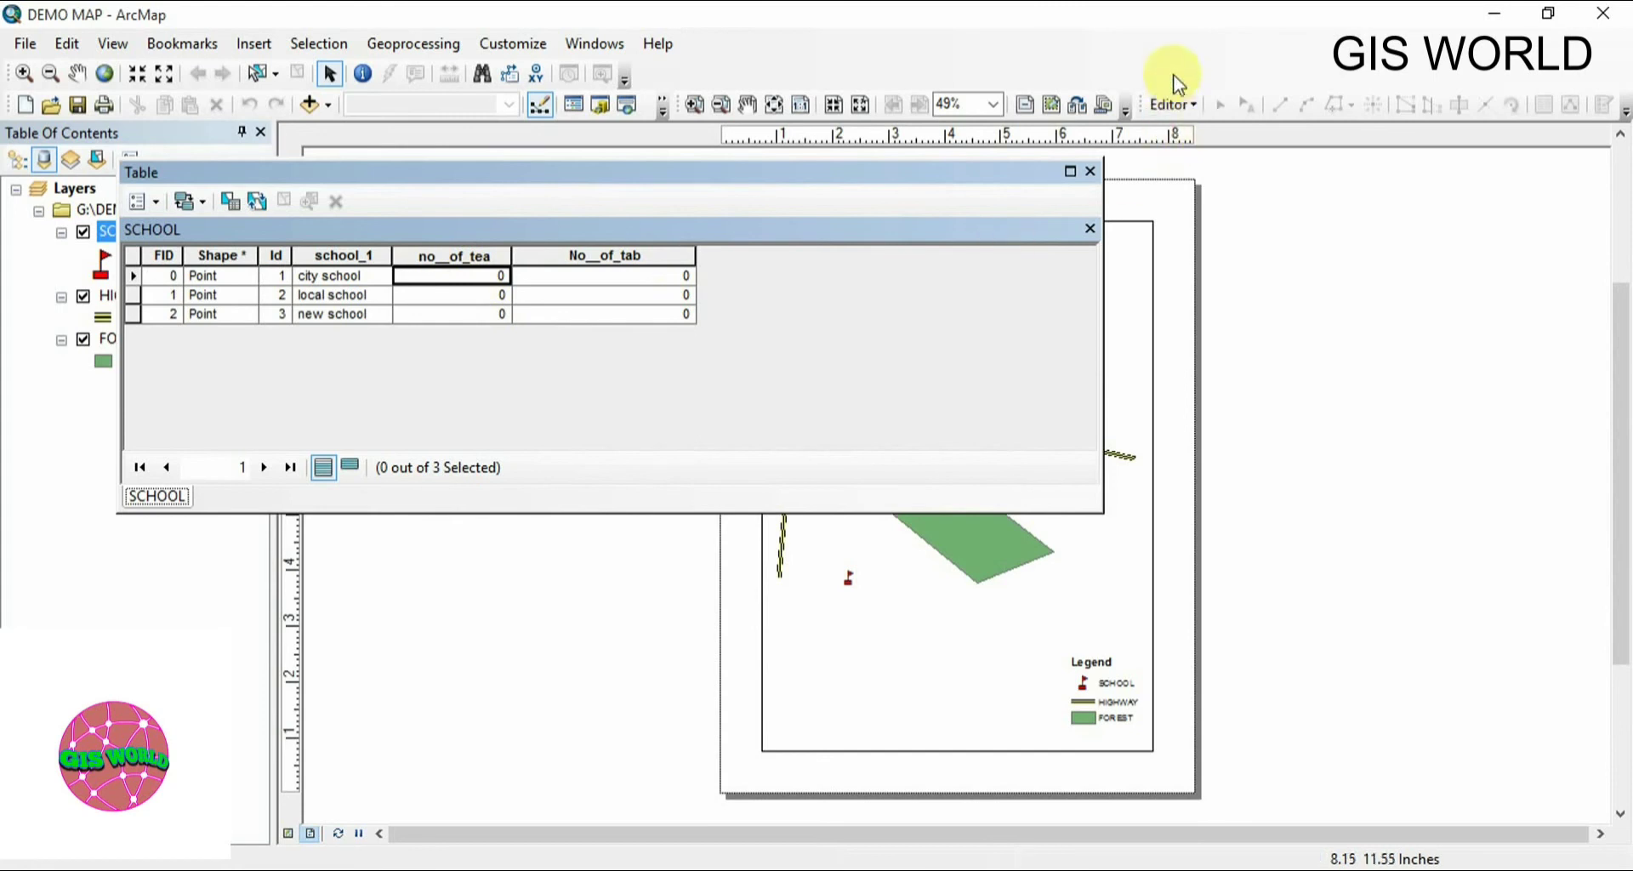
{"action": "left_click", "coordinate": [1176, 106]}
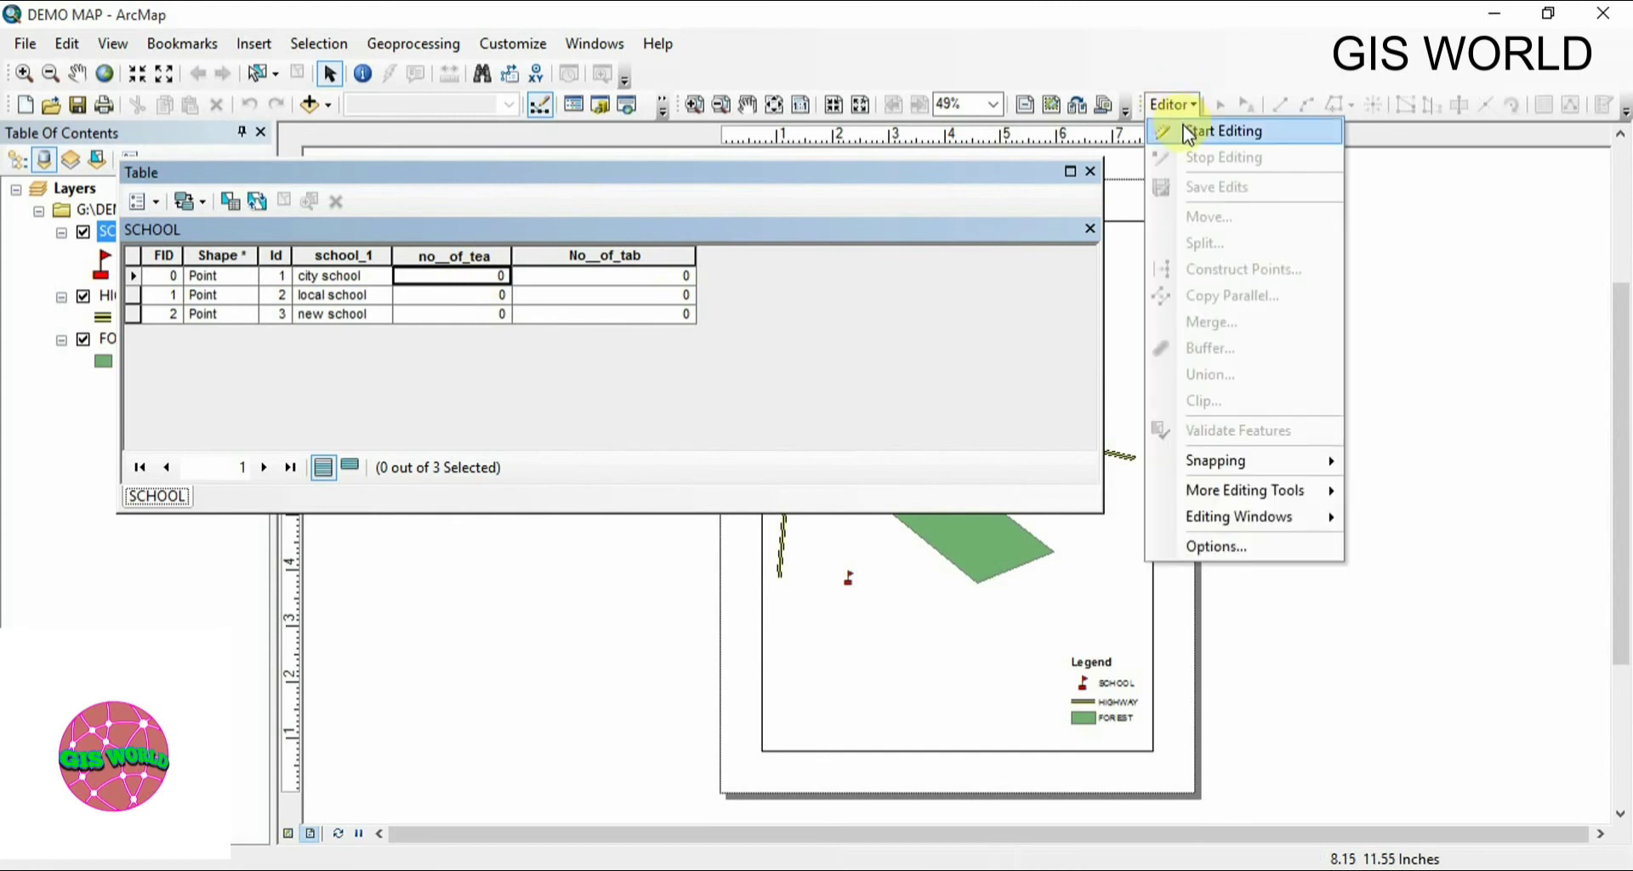
{"action": "left_click", "coordinate": [1188, 132]}
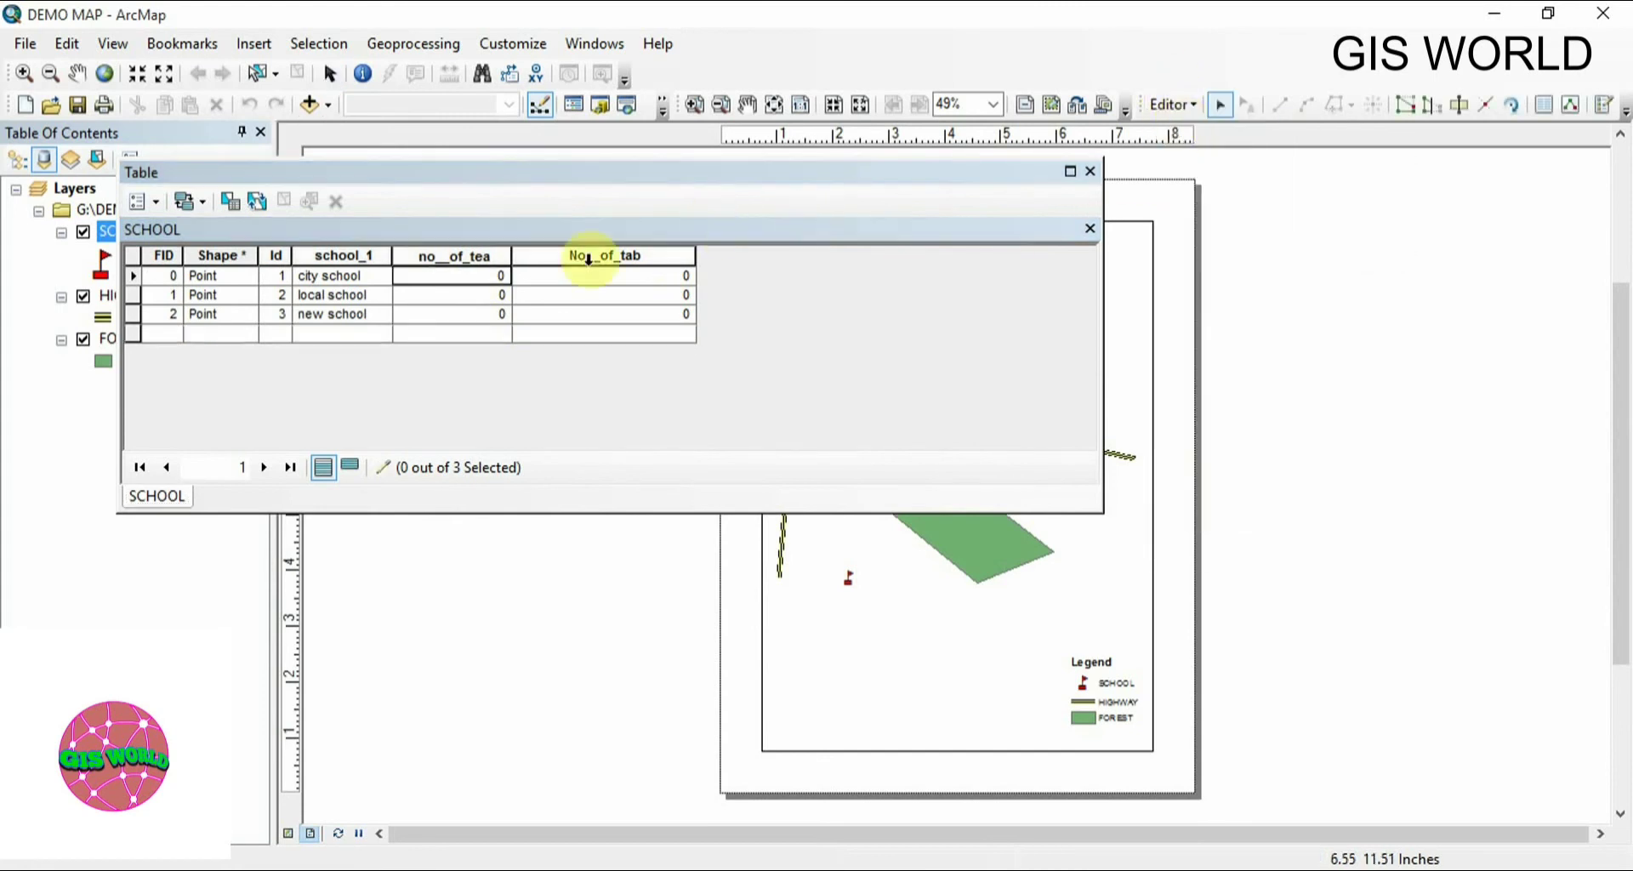
{"action": "left_click", "coordinate": [432, 281]}
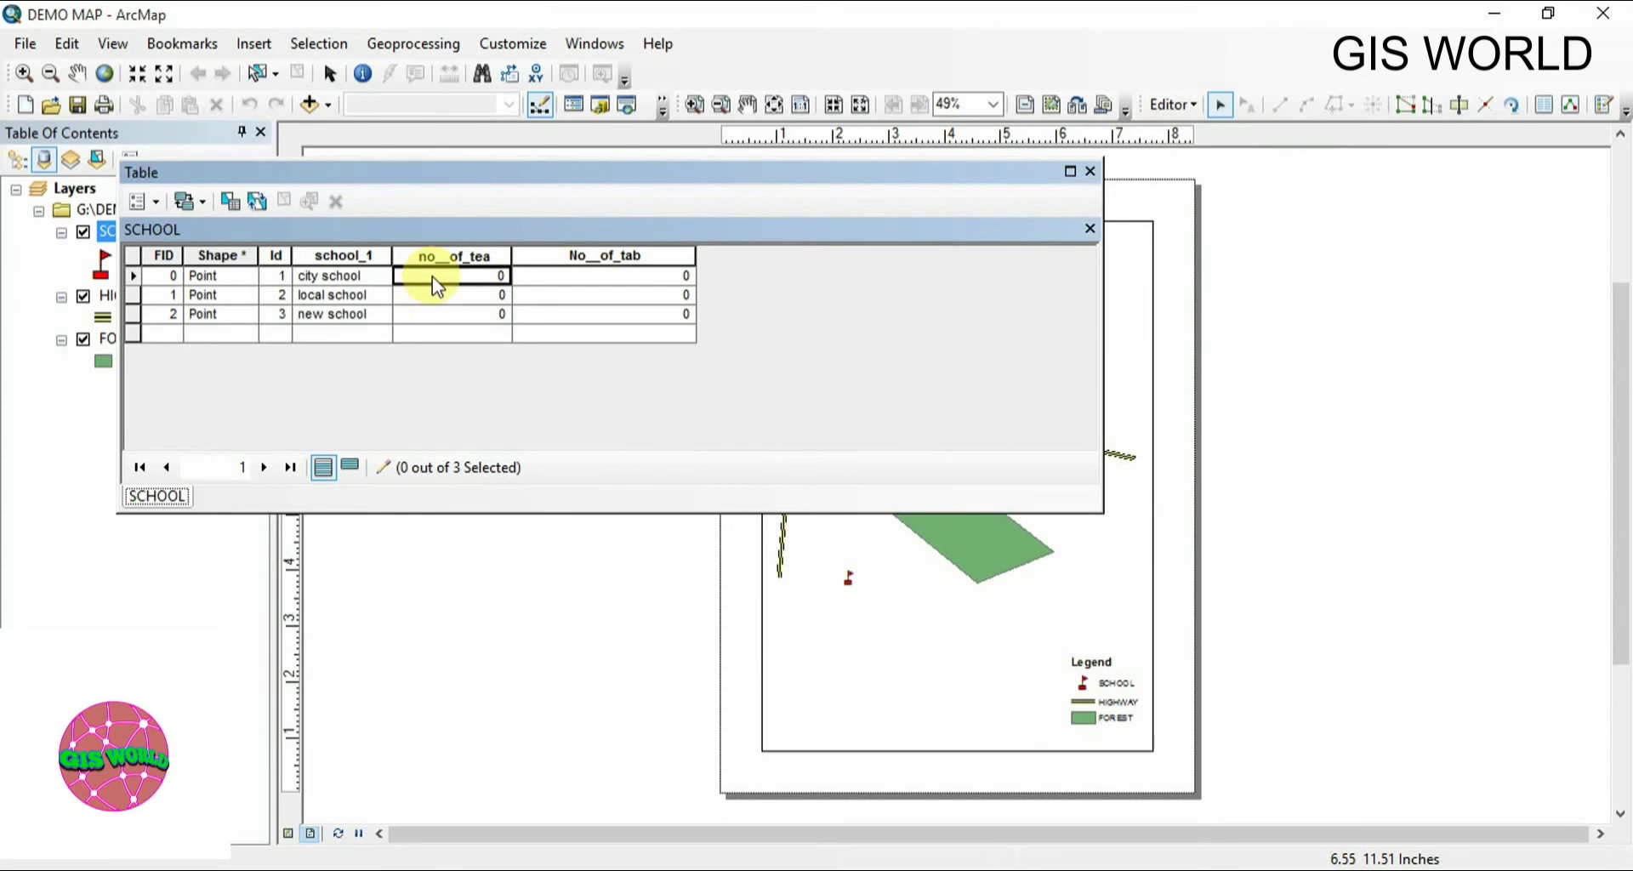
{"action": "left_click", "coordinate": [501, 273]}
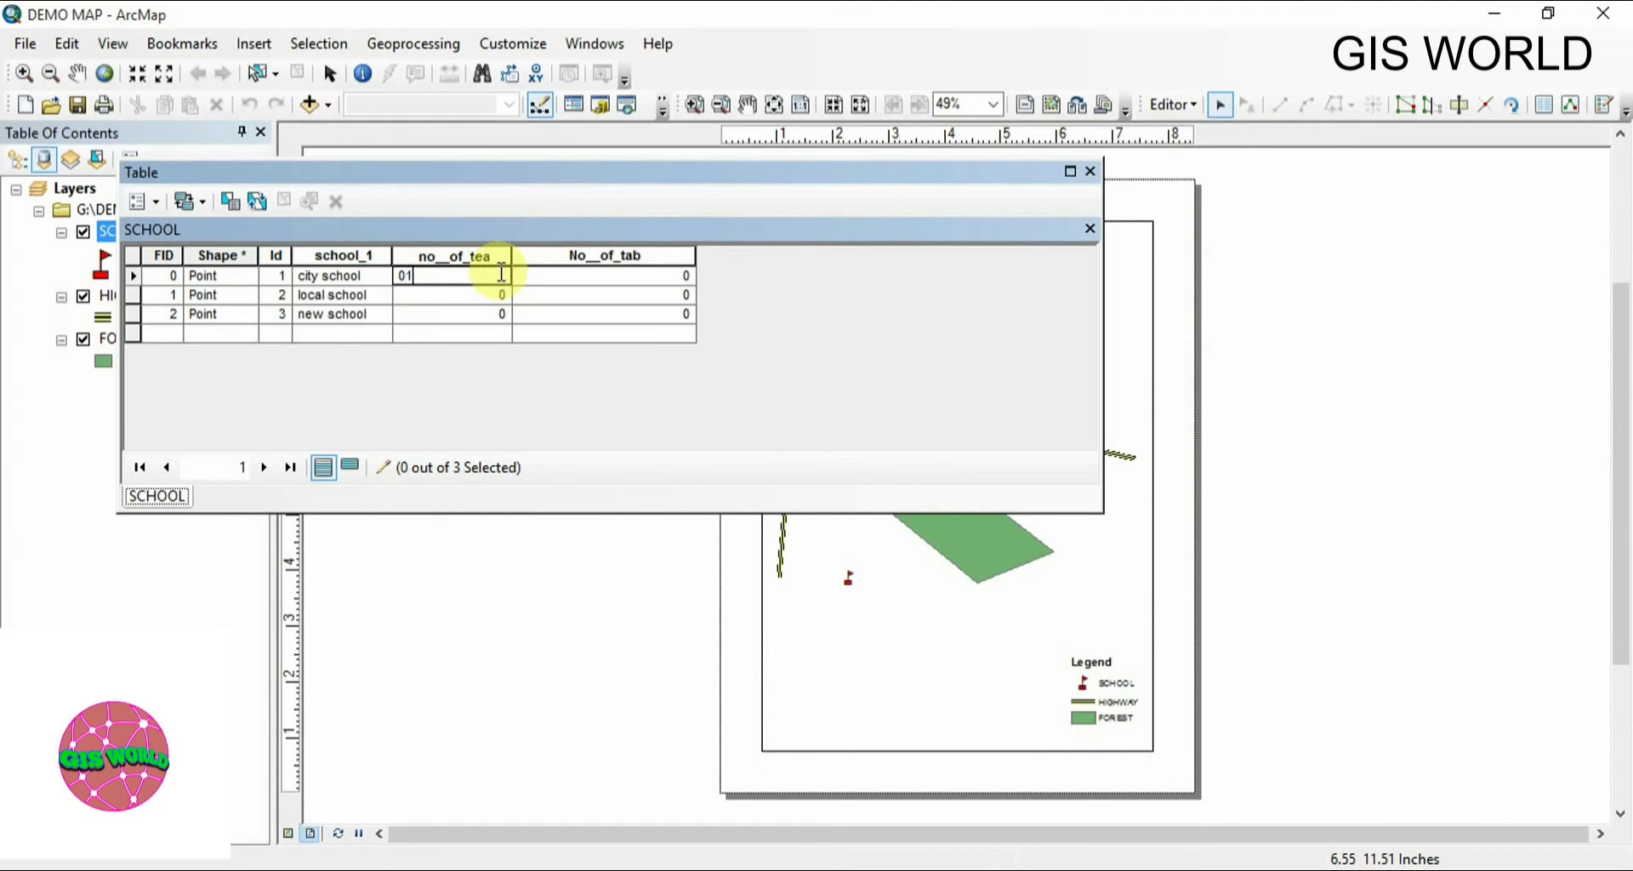
{"action": "key", "text": "BackSpace"}
{"action": "type", "text": "15"}
{"action": "left_click", "coordinate": [553, 274]}
{"action": "key", "text": "BackSpace"}
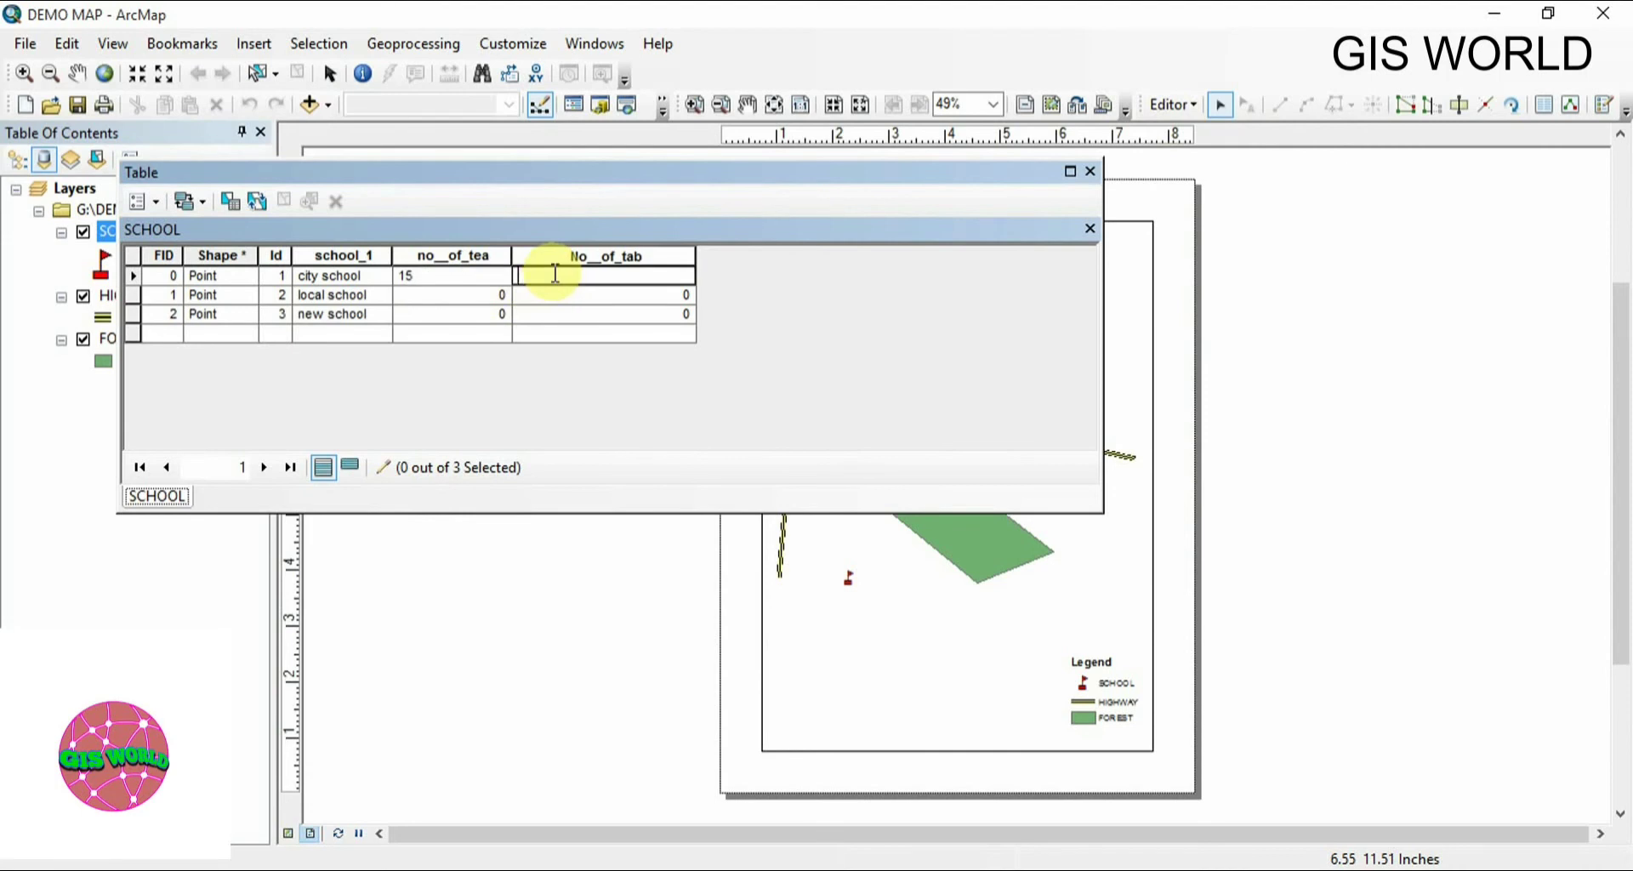
{"action": "type", "text": "100"}
Set the local school's no__of_tea to 16 and its No__of_tab to 150.
{"action": "left_click", "coordinate": [408, 295]}
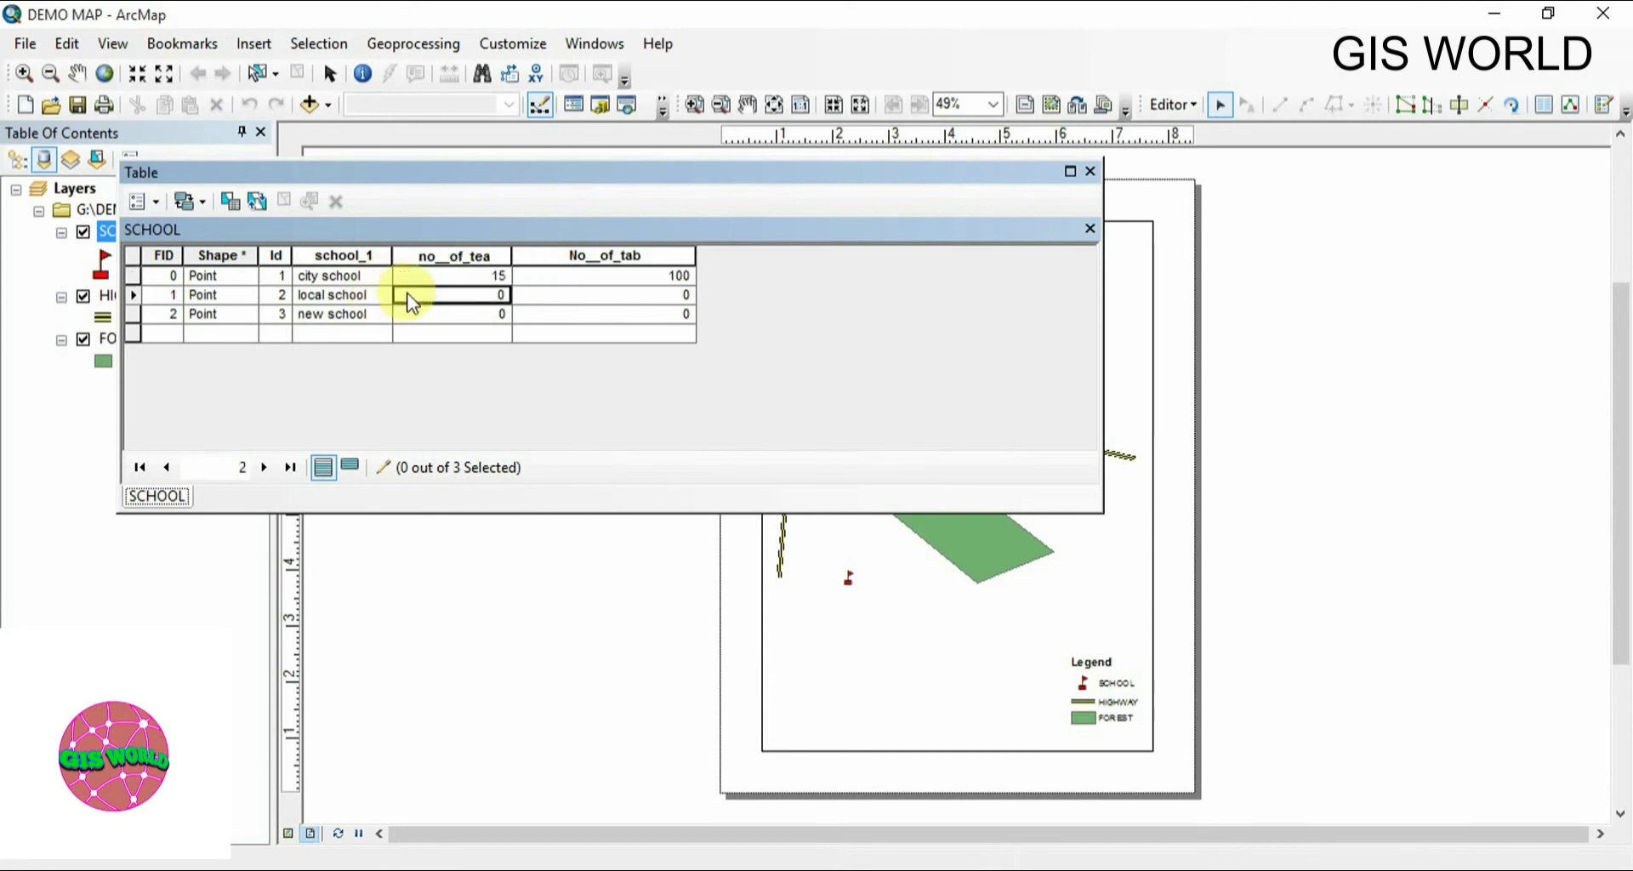
{"action": "left_click", "coordinate": [498, 294]}
{"action": "key", "text": "BackSpace"}
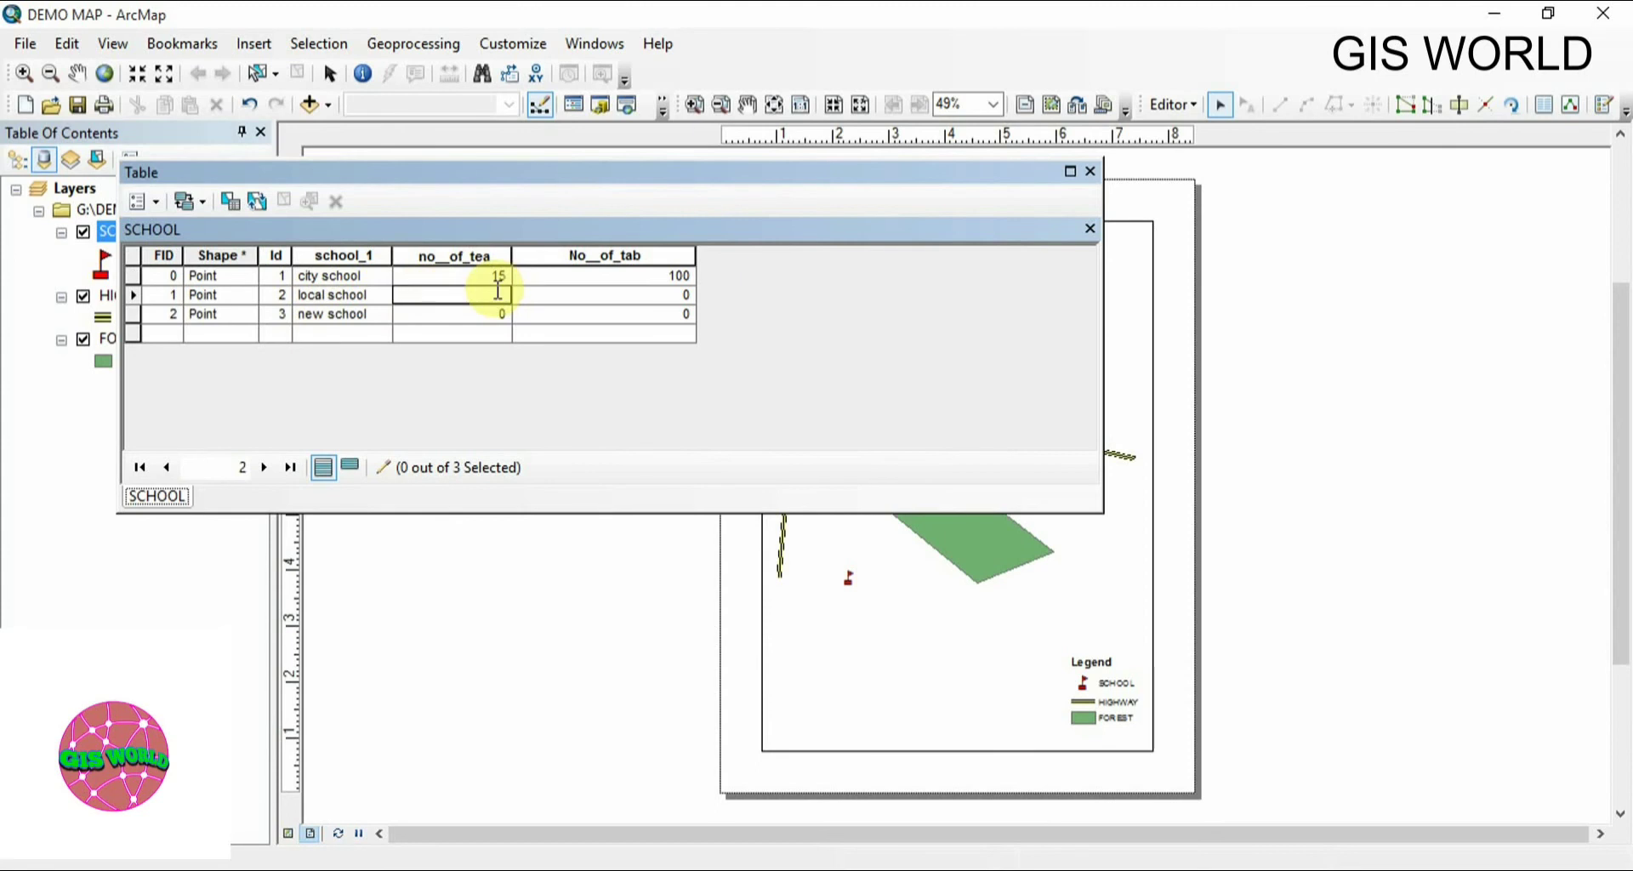
{"action": "type", "text": "16"}
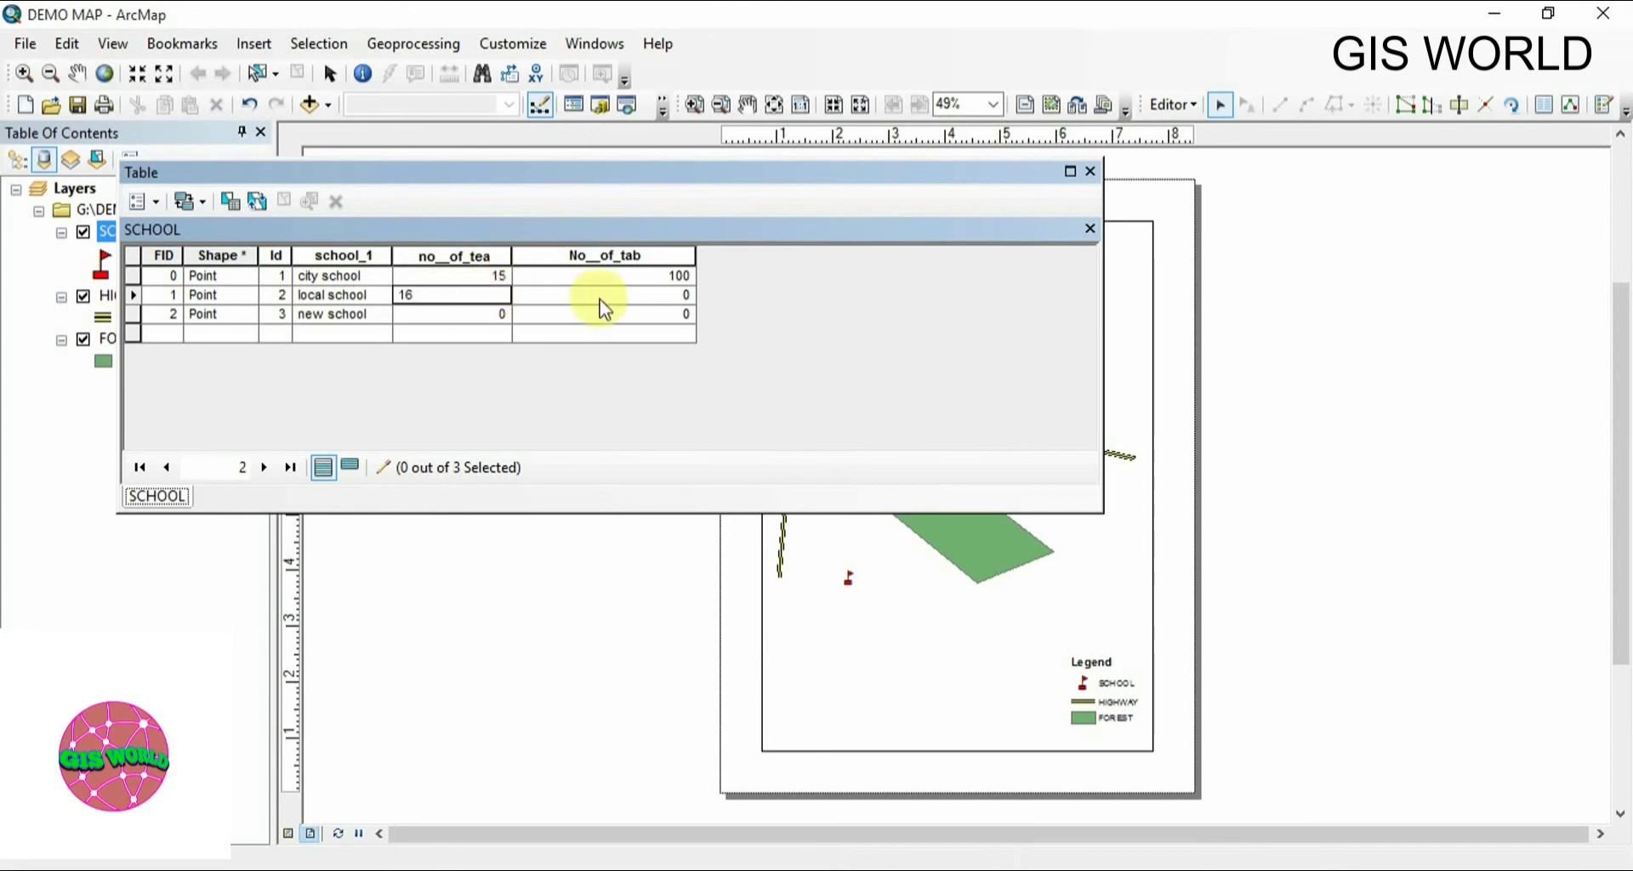
{"action": "left_click", "coordinate": [602, 298]}
{"action": "left_click", "coordinate": [601, 296]}
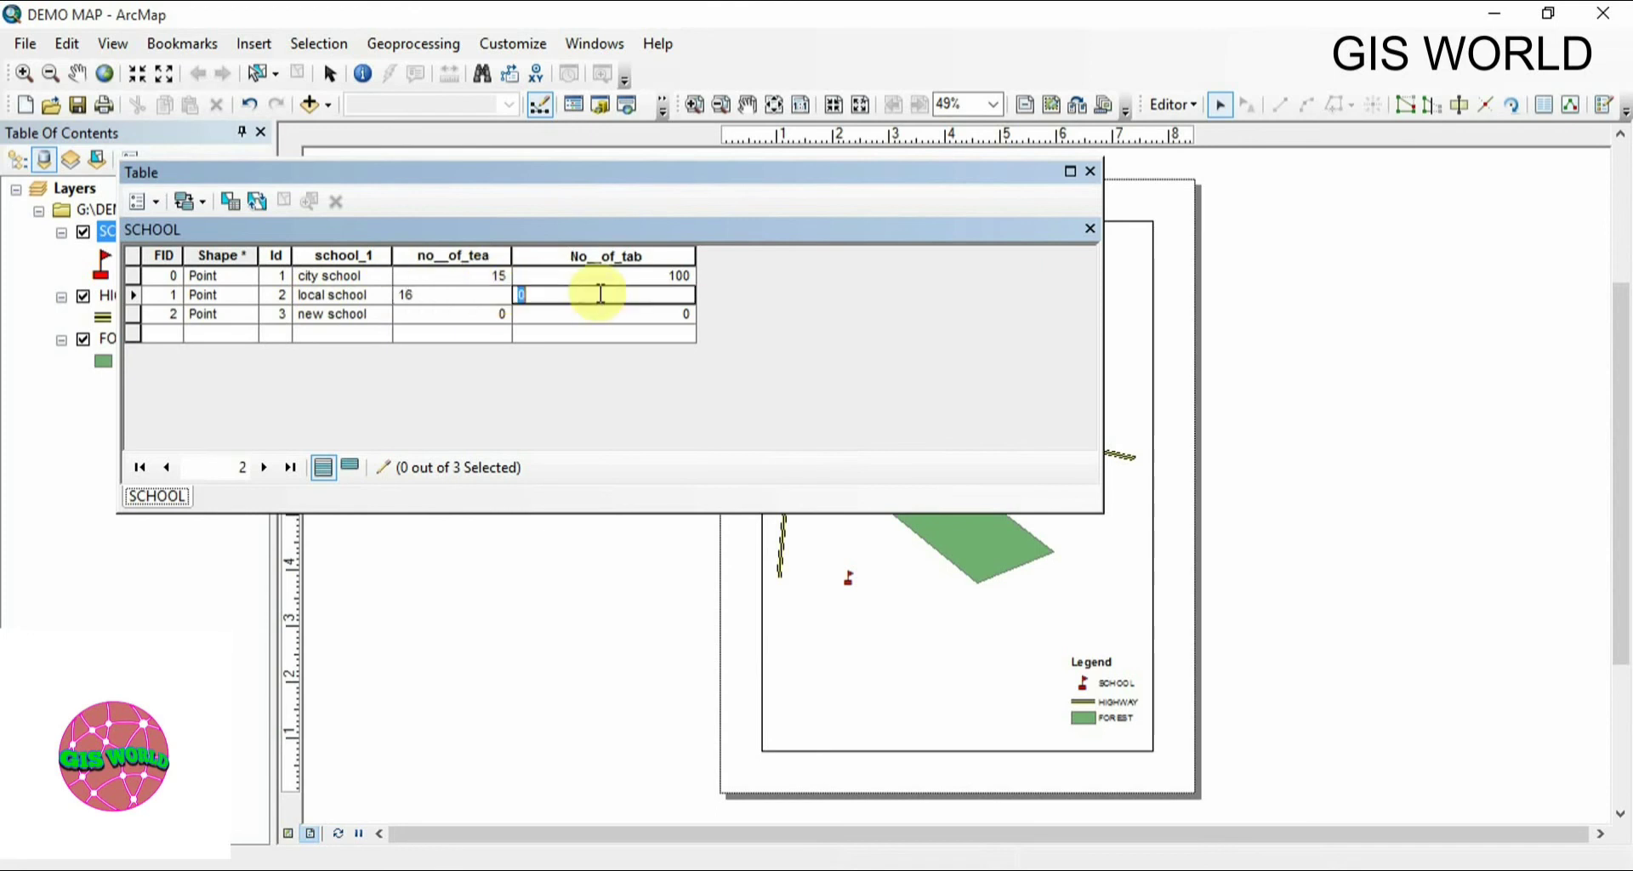
{"action": "type", "text": "150"}
Set the new school's no__of_tea to 20 and its No__of_tab to 75.
{"action": "left_click", "coordinate": [418, 314]}
{"action": "left_click", "coordinate": [418, 309]}
{"action": "key", "text": "BackSpace"}
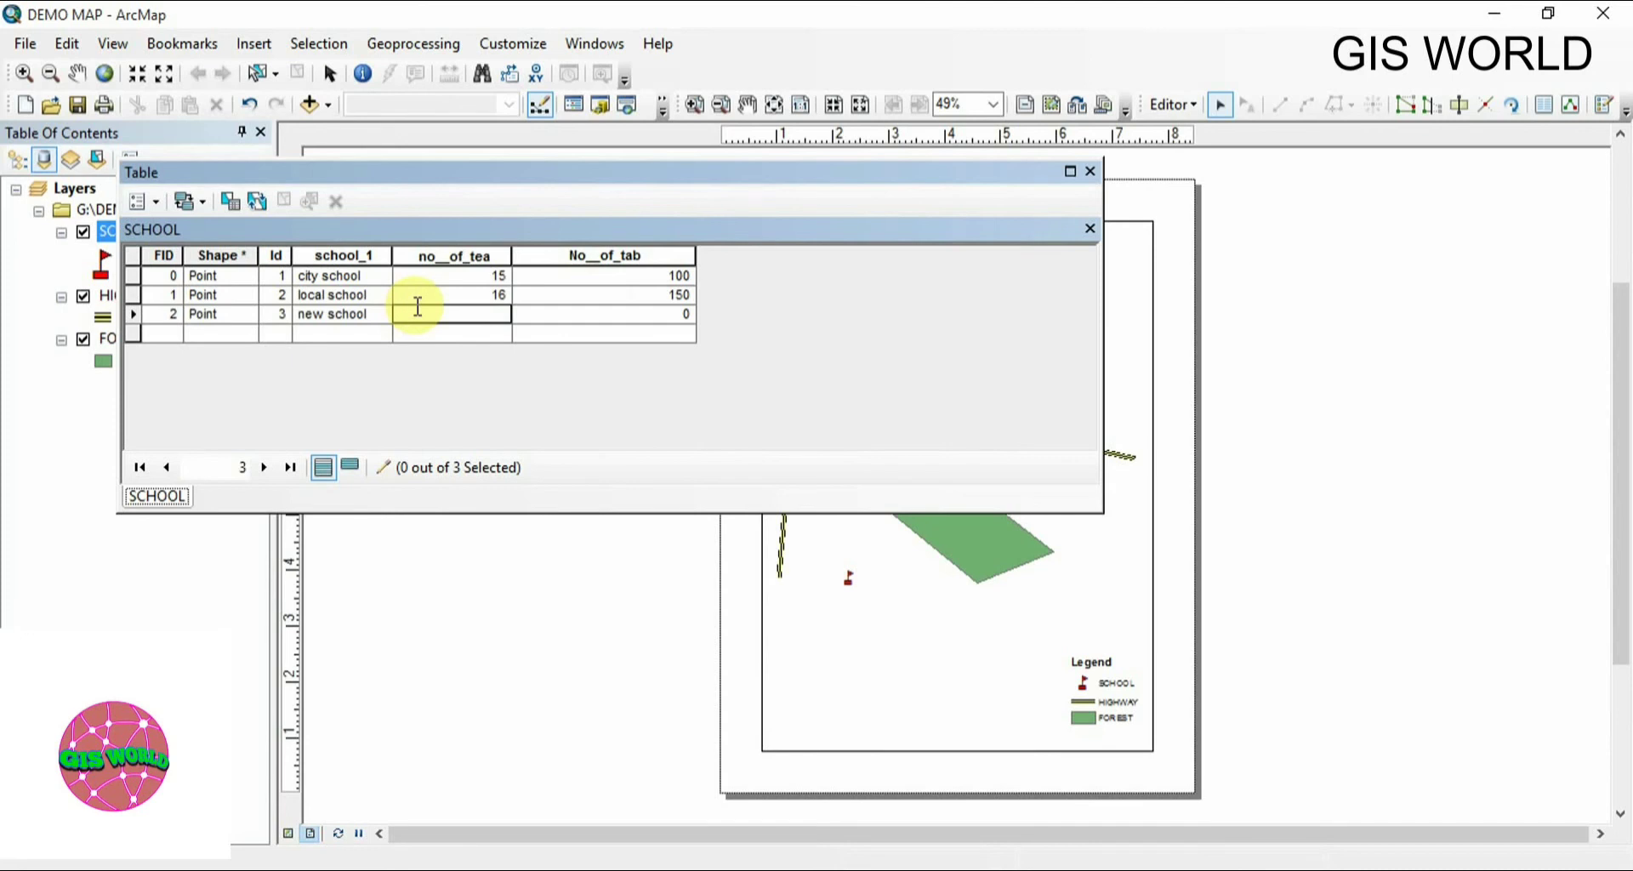
{"action": "type", "text": "20"}
{"action": "left_click", "coordinate": [546, 321]}
{"action": "left_click", "coordinate": [544, 316]}
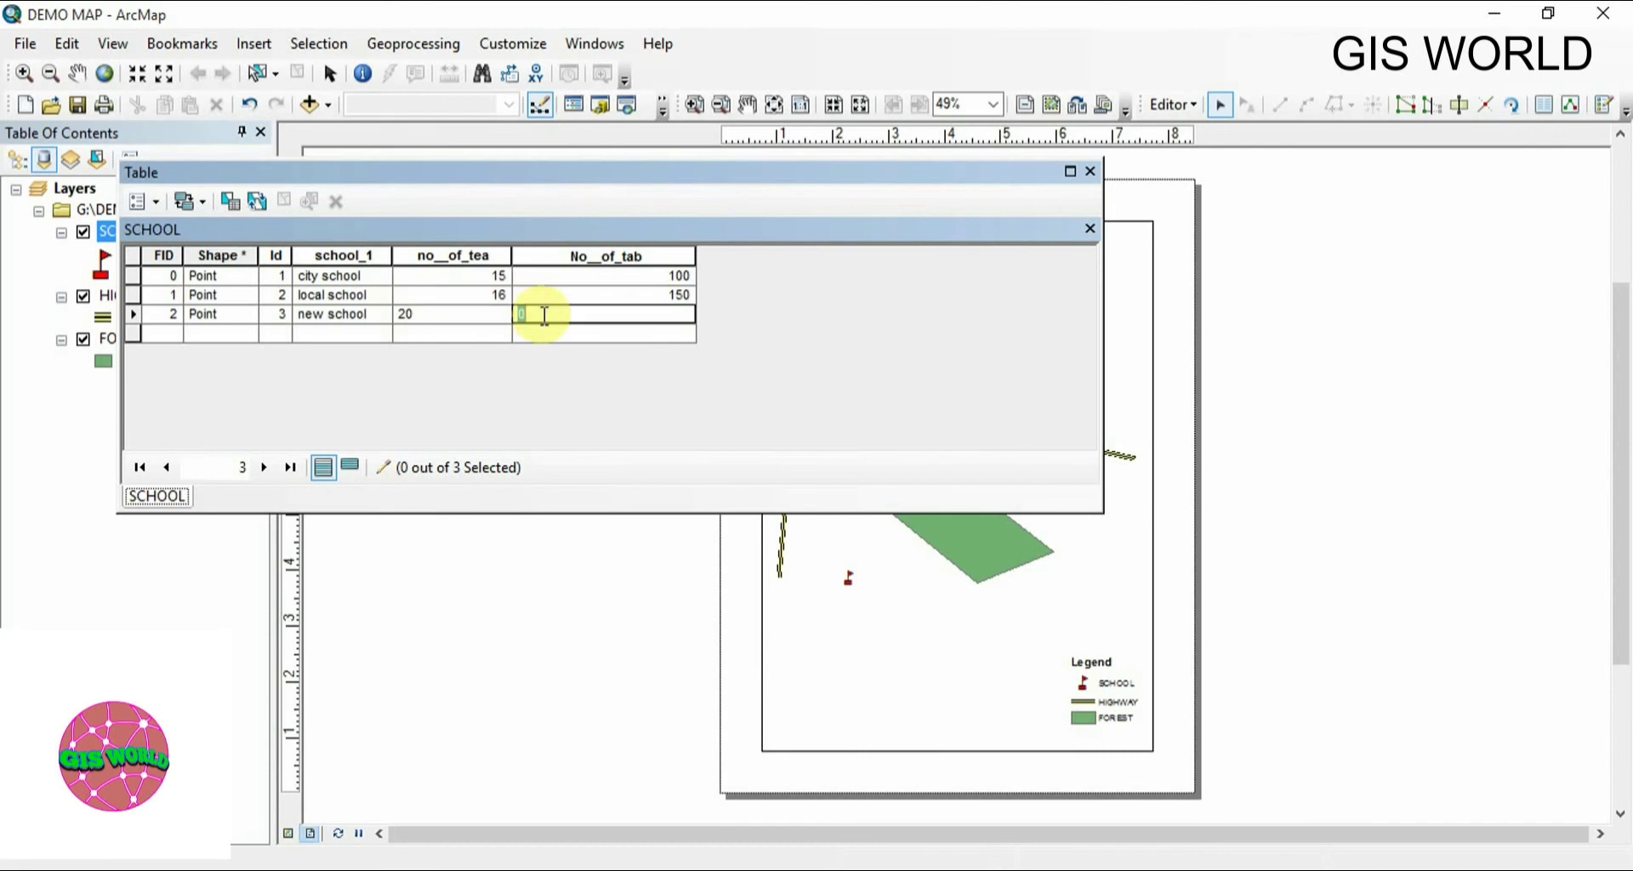
{"action": "type", "text": "75"}
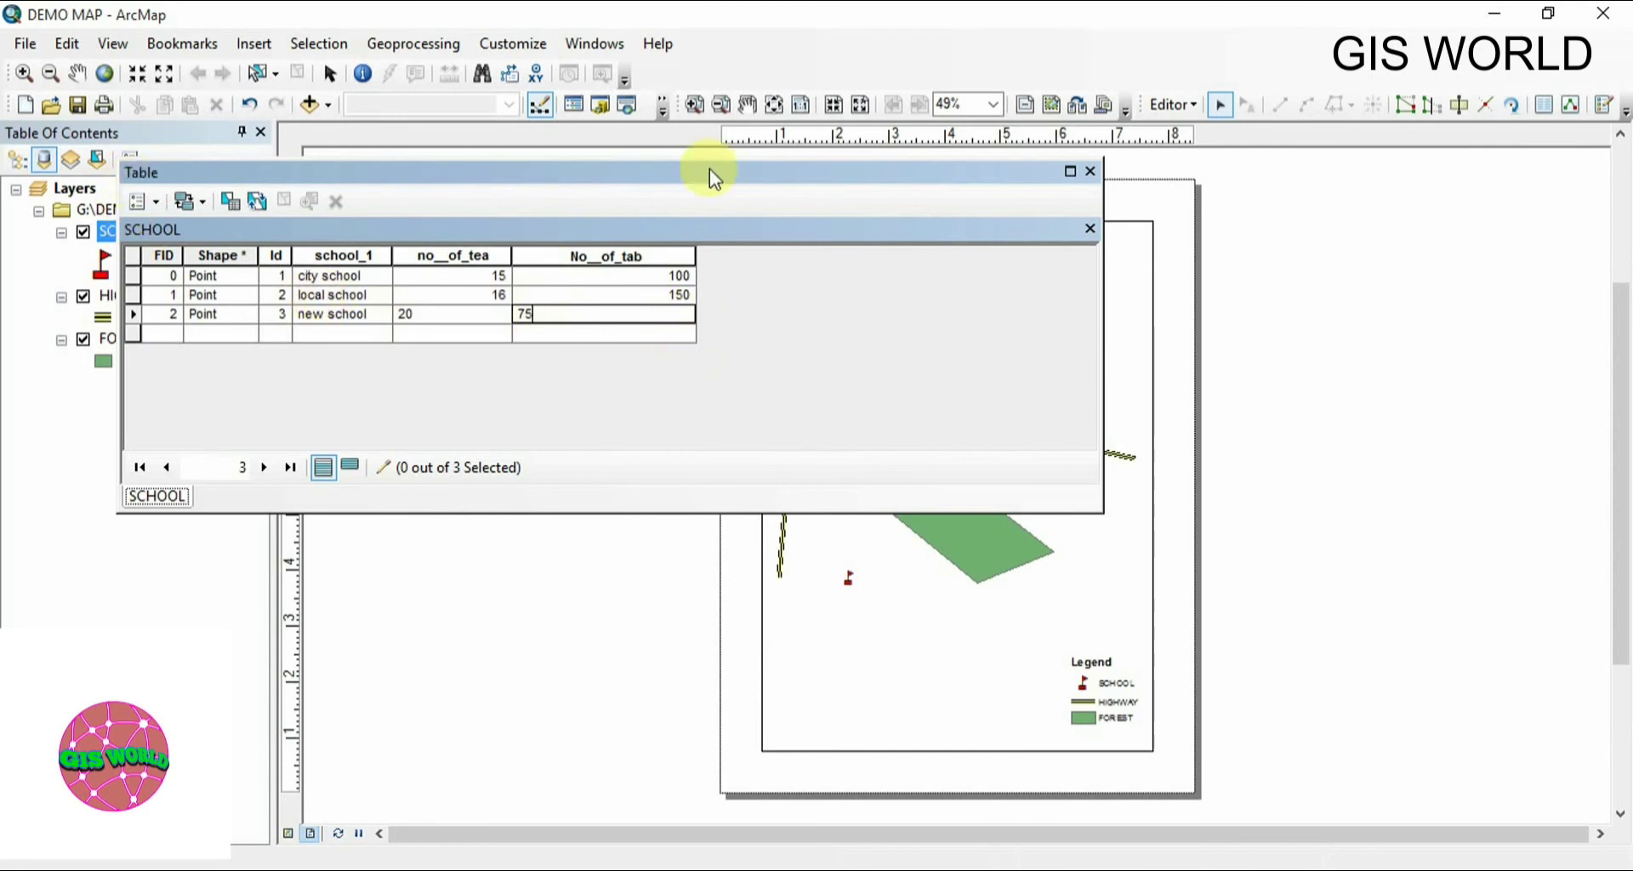
Save the edits to the SCHOOL table, end the edit session and close the table.
{"action": "left_click", "coordinate": [1171, 102]}
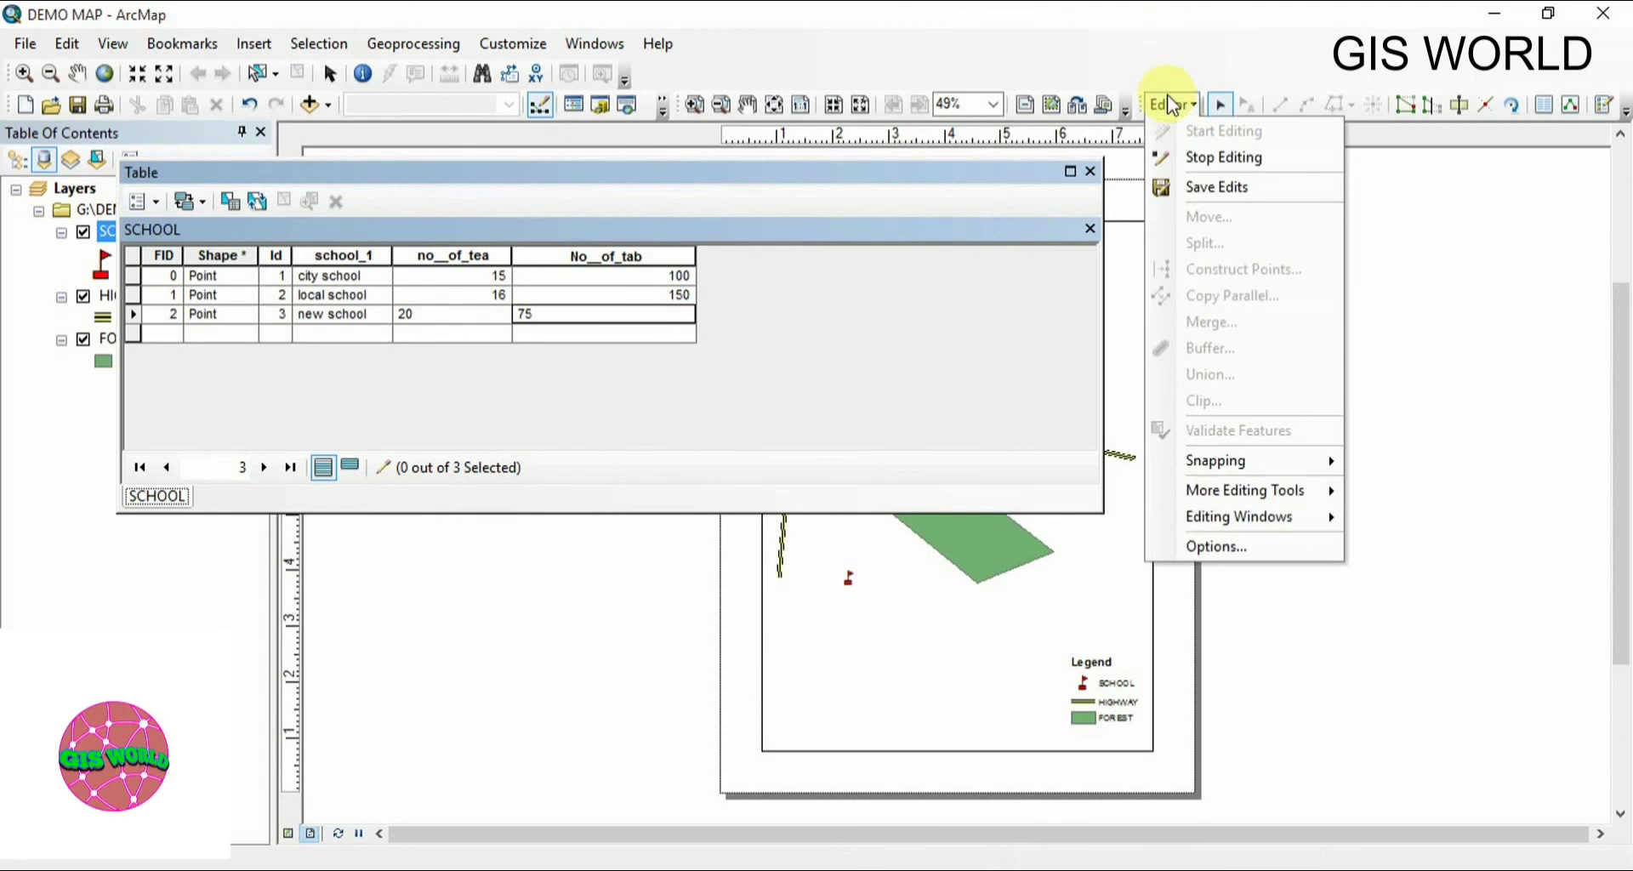
{"action": "left_click", "coordinate": [1201, 185]}
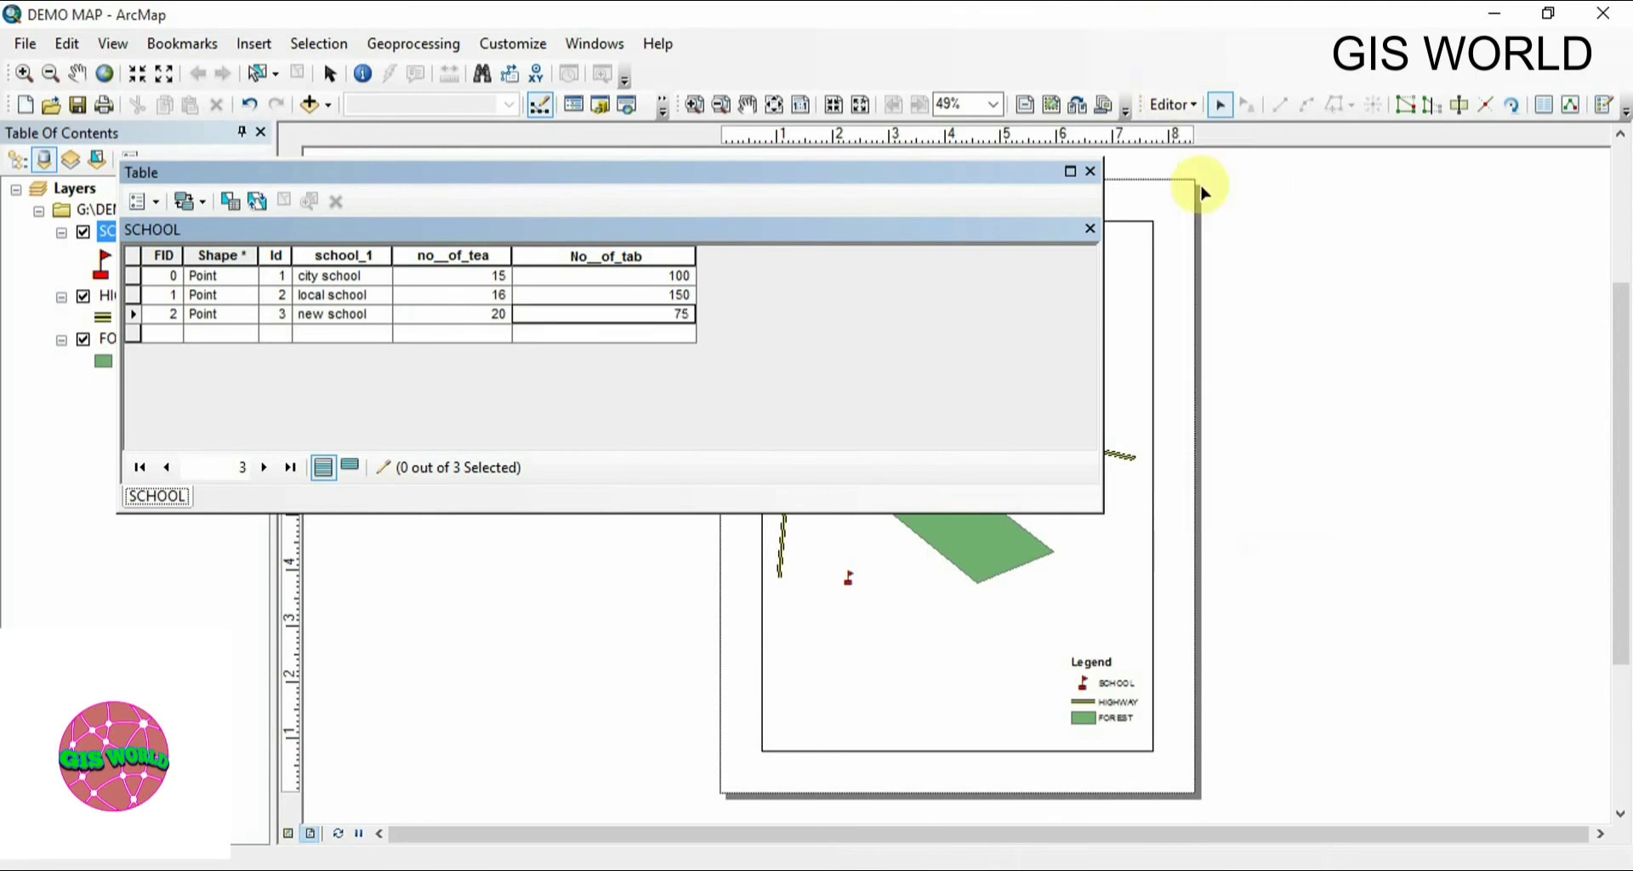
{"action": "left_click", "coordinate": [1169, 111]}
{"action": "left_click", "coordinate": [1188, 152]}
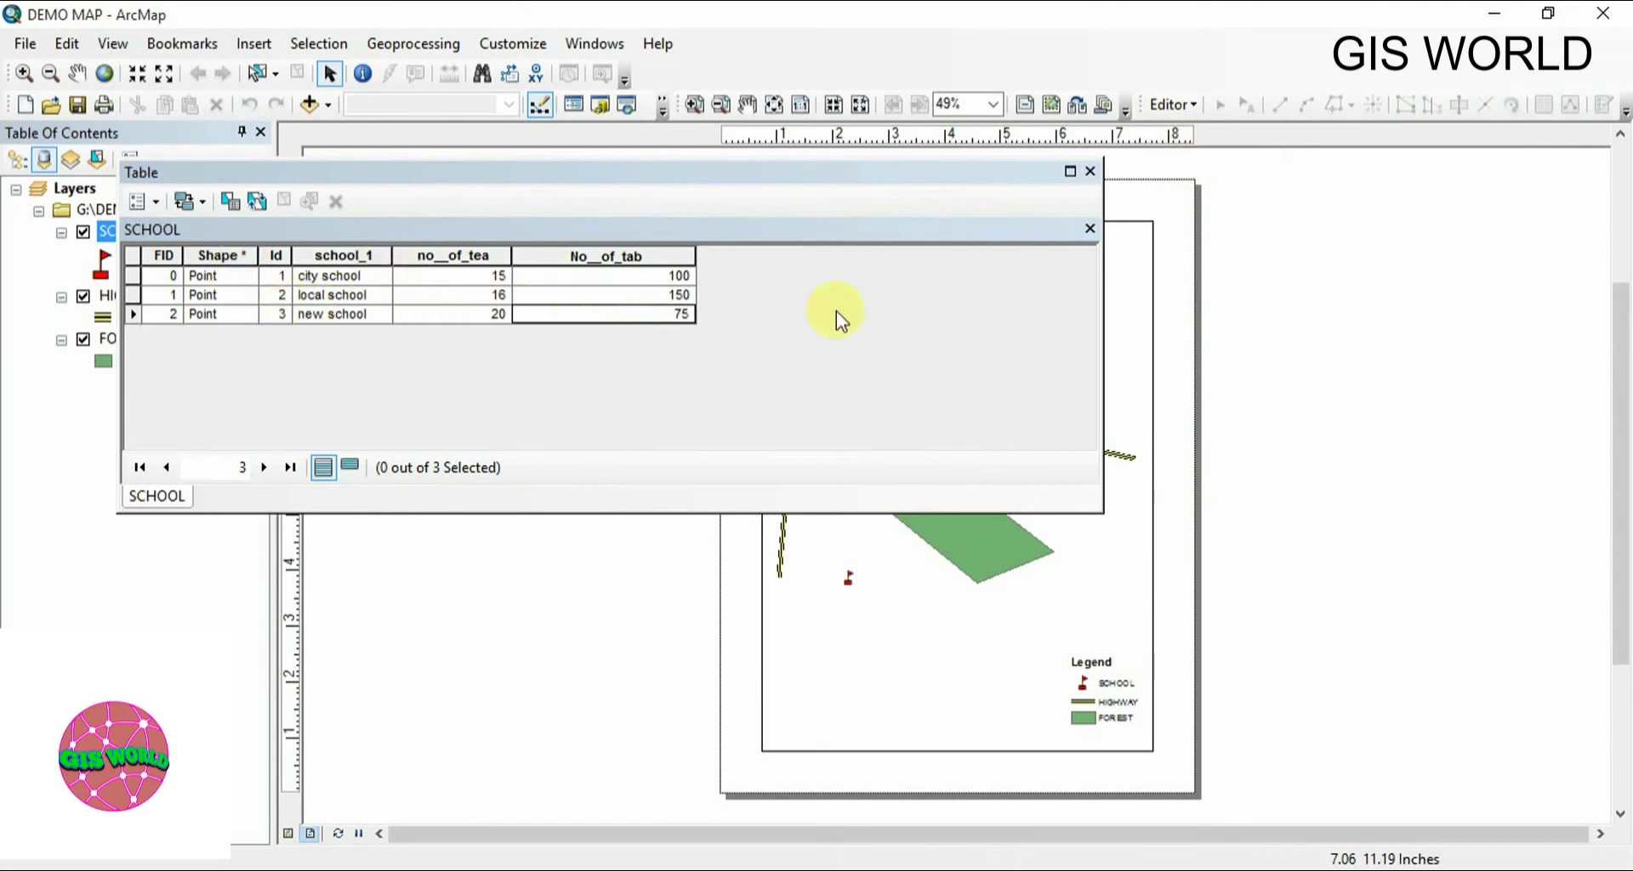
{"action": "left_click", "coordinate": [1091, 173]}
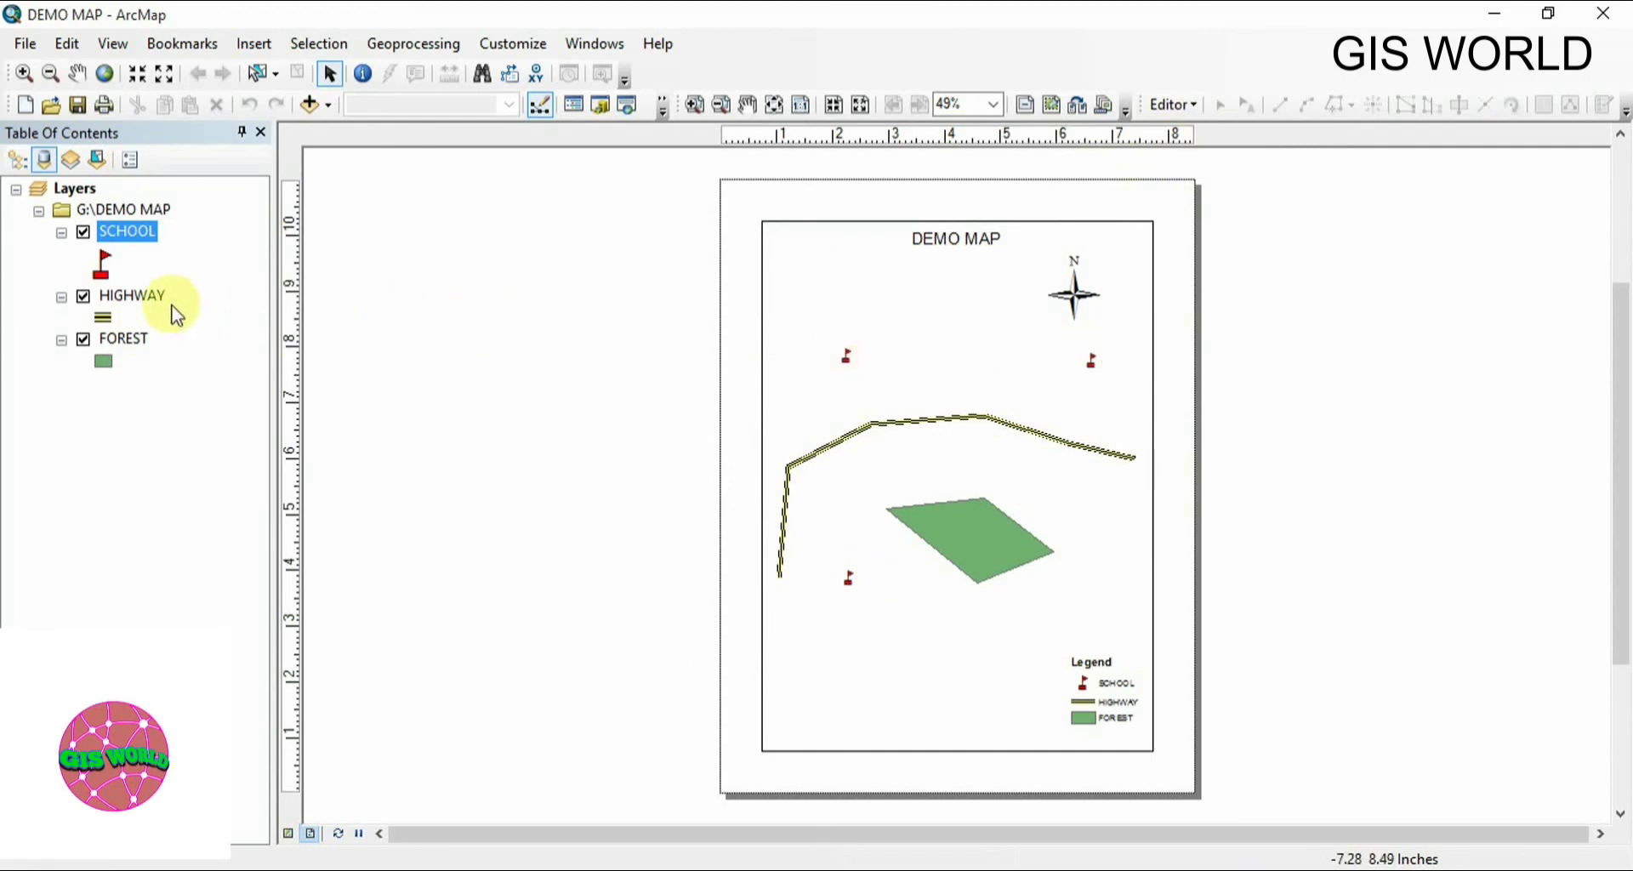
Add a Short Integer field named DISTANCE to the HIGHWAY layer's attribute table and start an edit session.
{"action": "left_click", "coordinate": [143, 296]}
{"action": "right_click", "coordinate": [143, 295]}
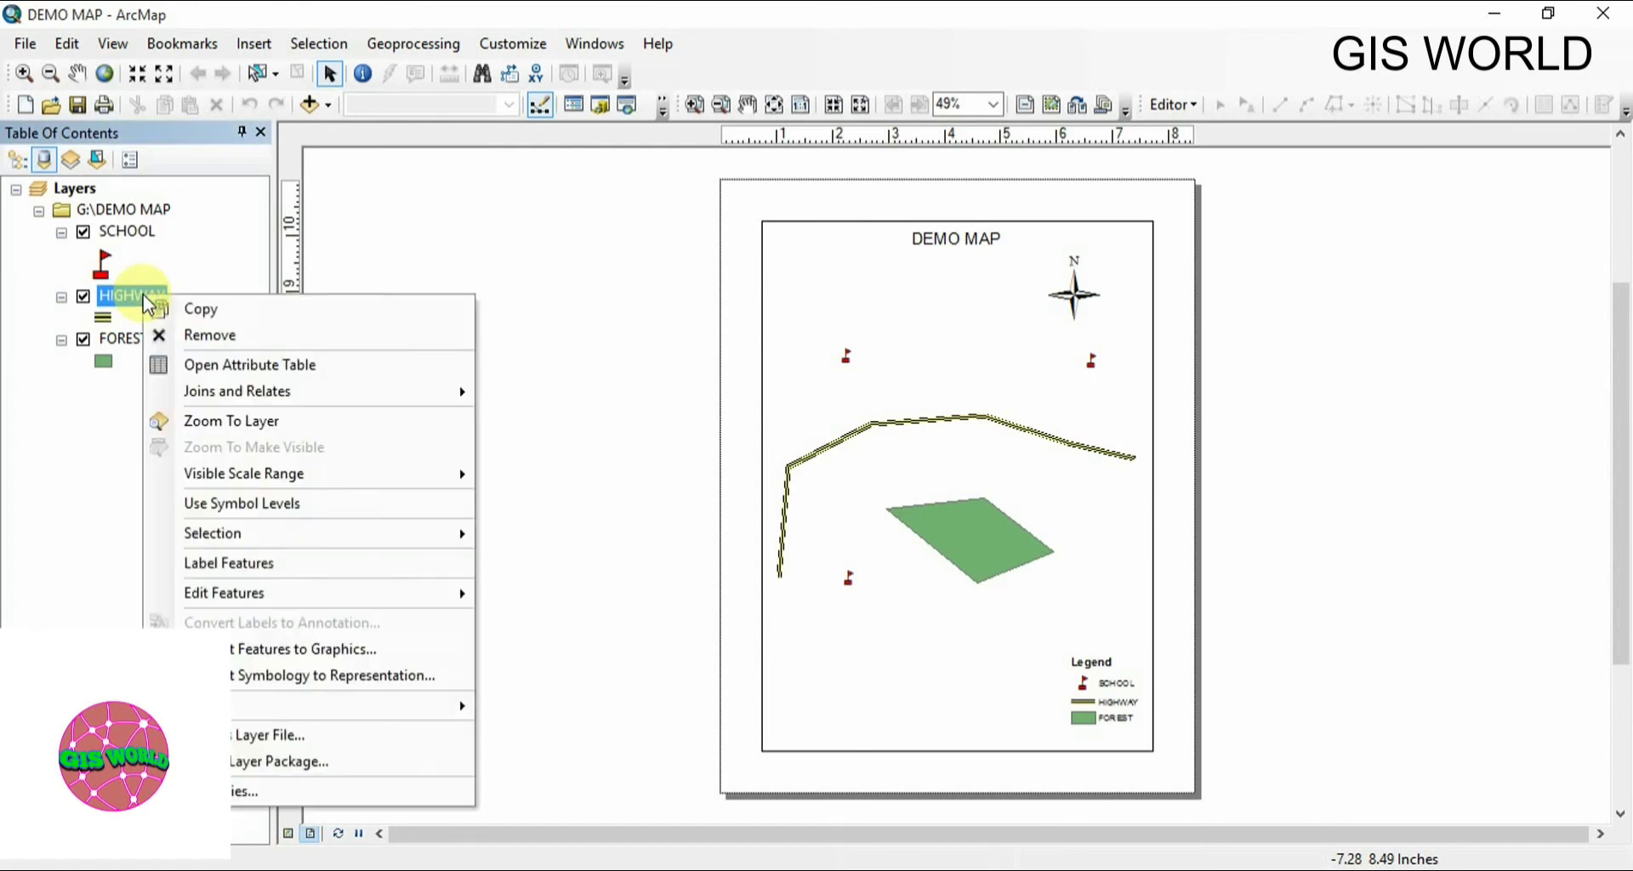
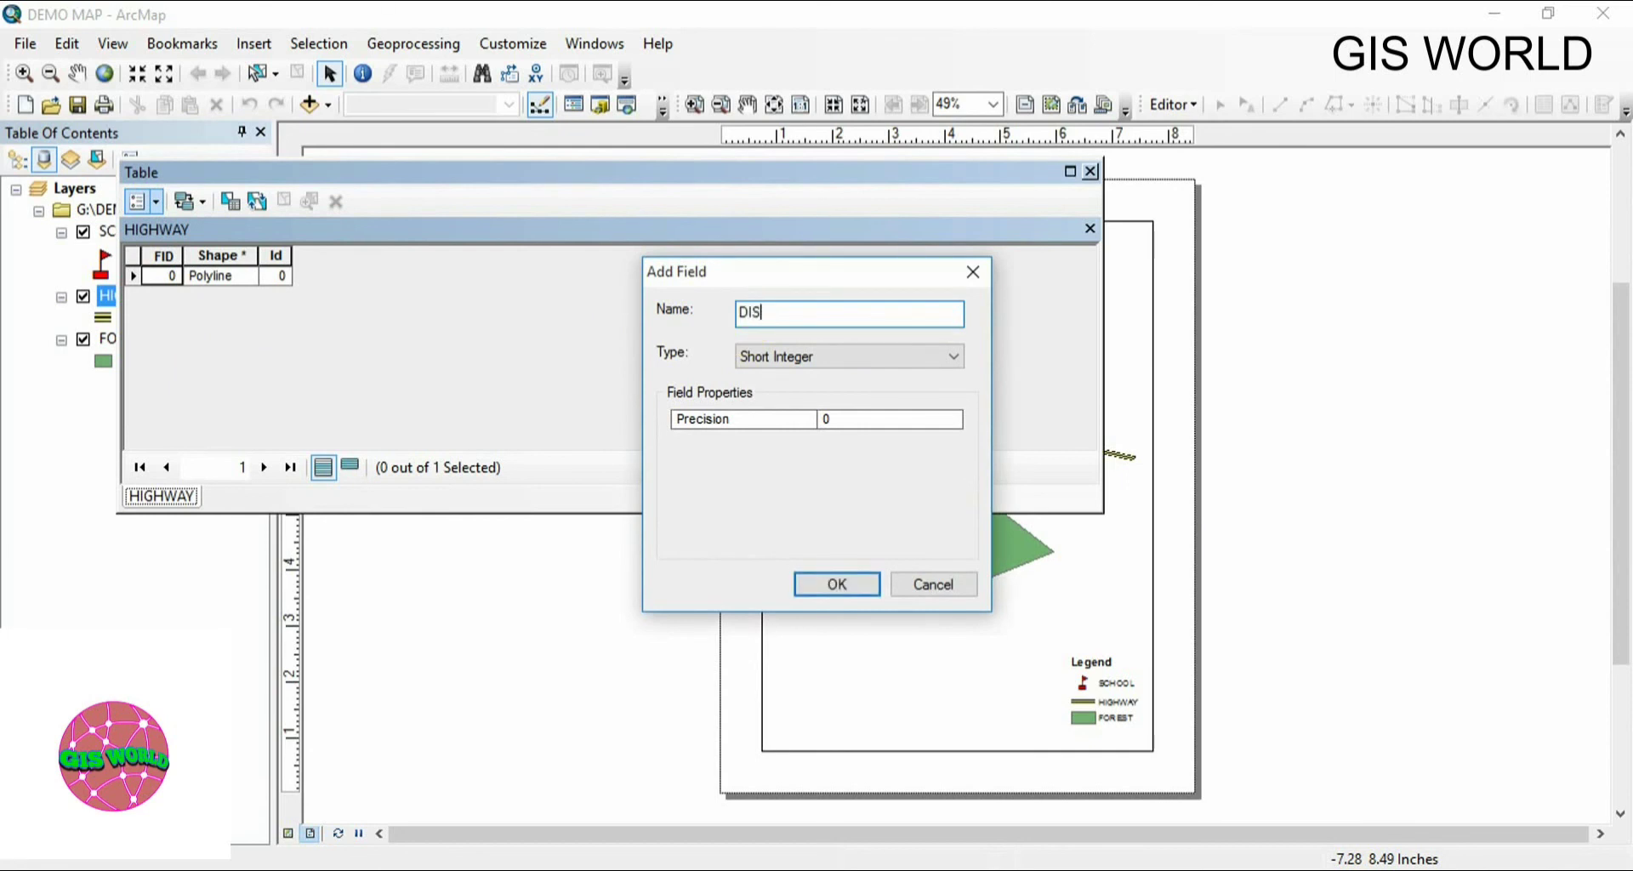
{"action": "type", "text": "TANCE"}
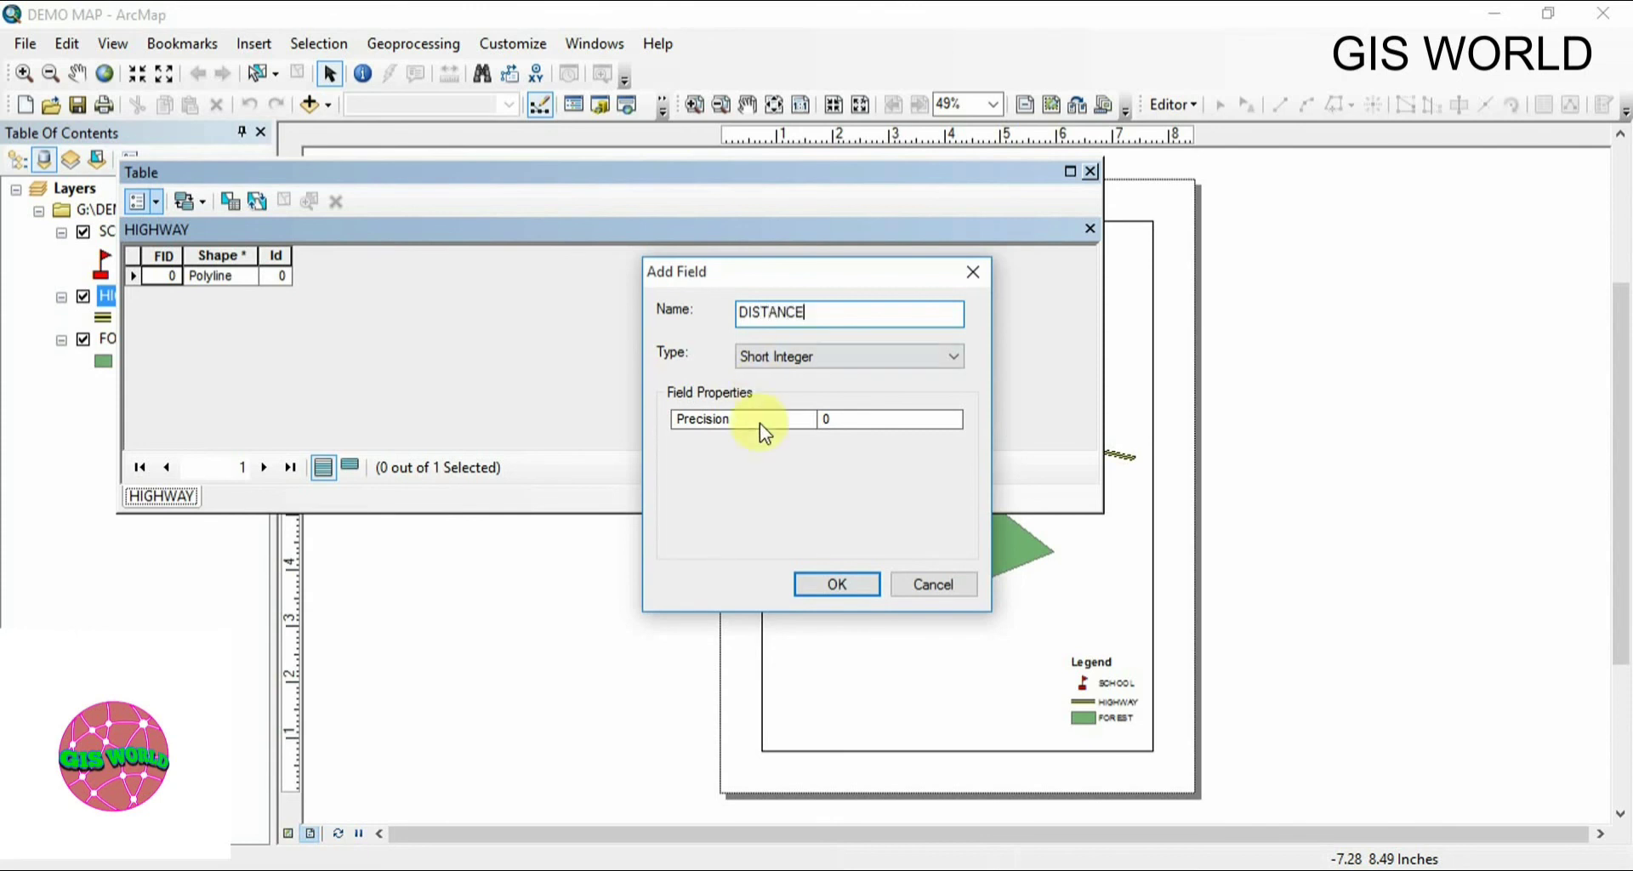
{"action": "left_click", "coordinate": [837, 584]}
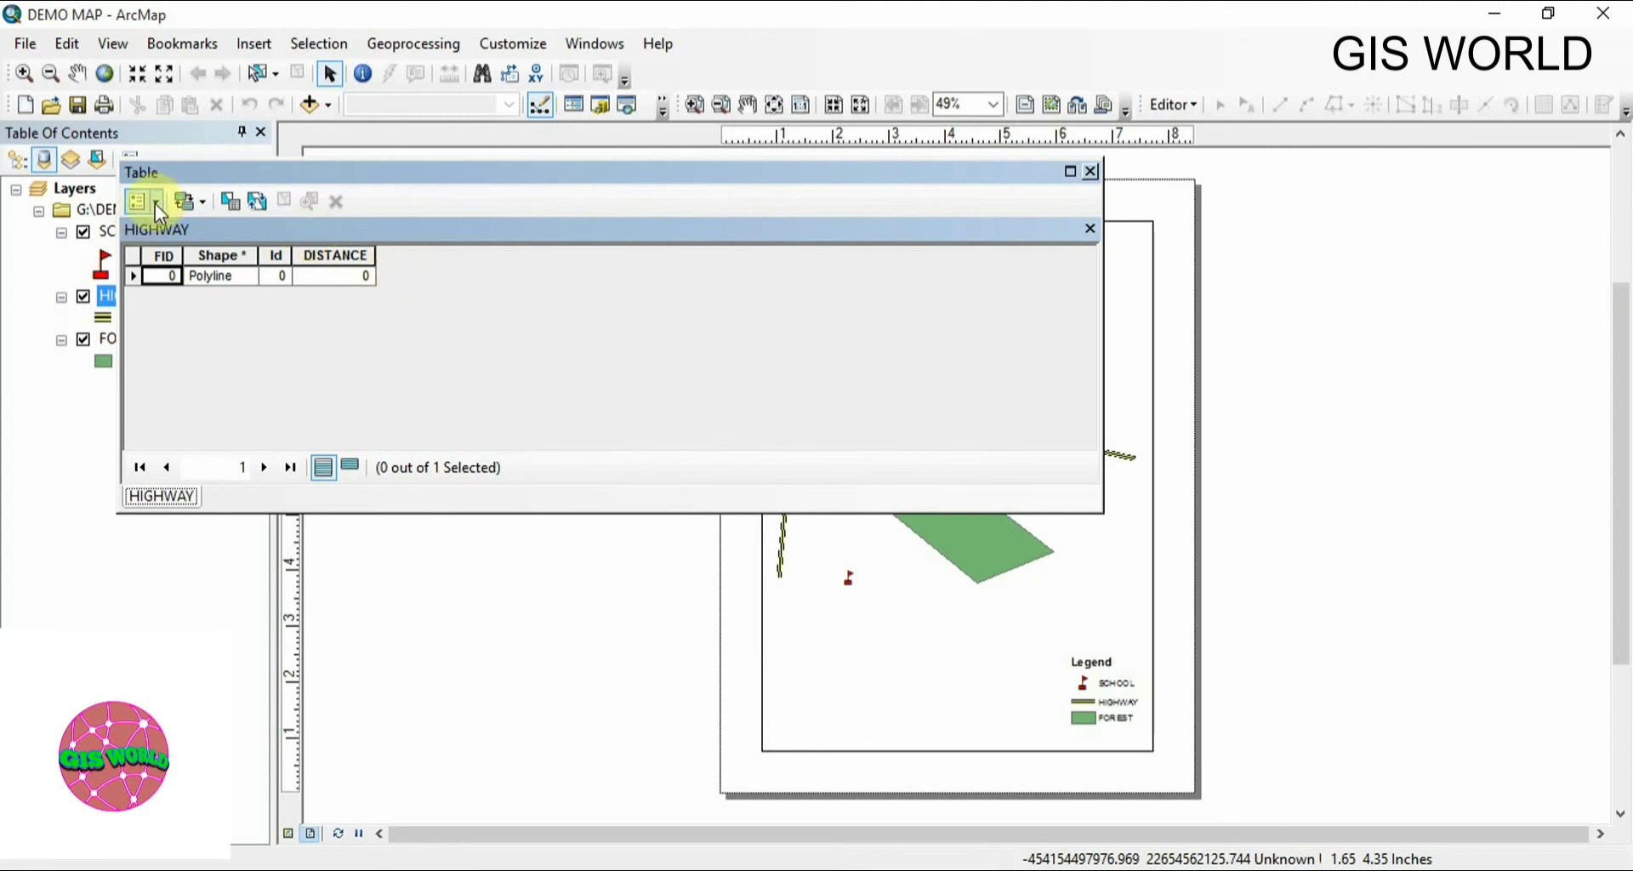
{"action": "left_click", "coordinate": [1165, 104]}
{"action": "left_click", "coordinate": [1203, 131]}
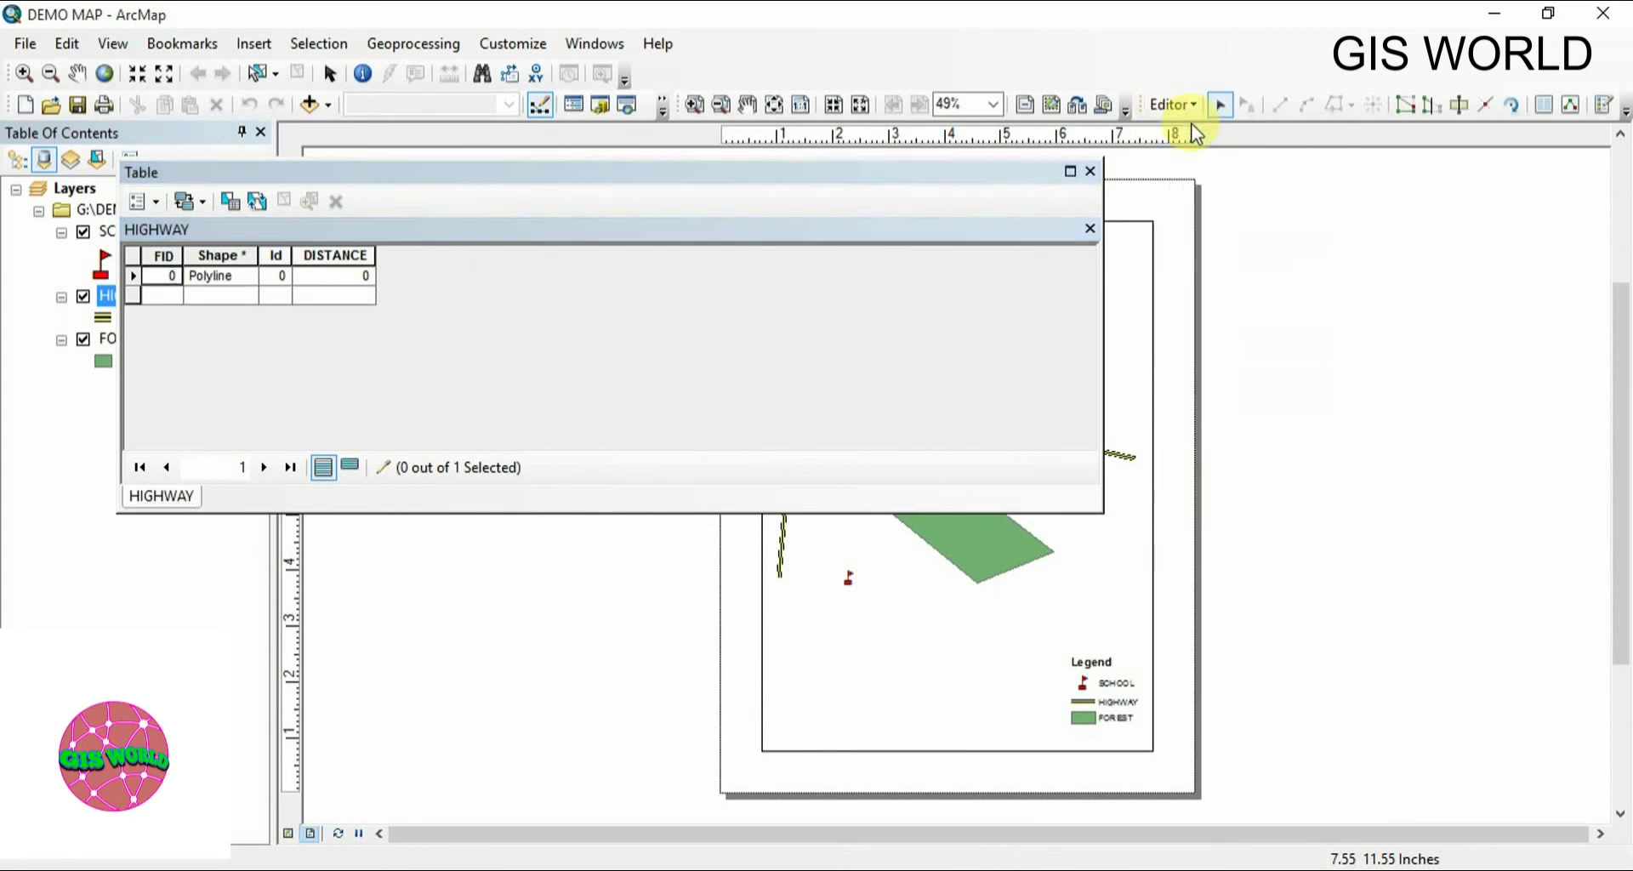
Try to set the highway's Id to 1 and DISTANCE to 1000 KM and save the edits.
{"action": "left_click", "coordinate": [361, 274]}
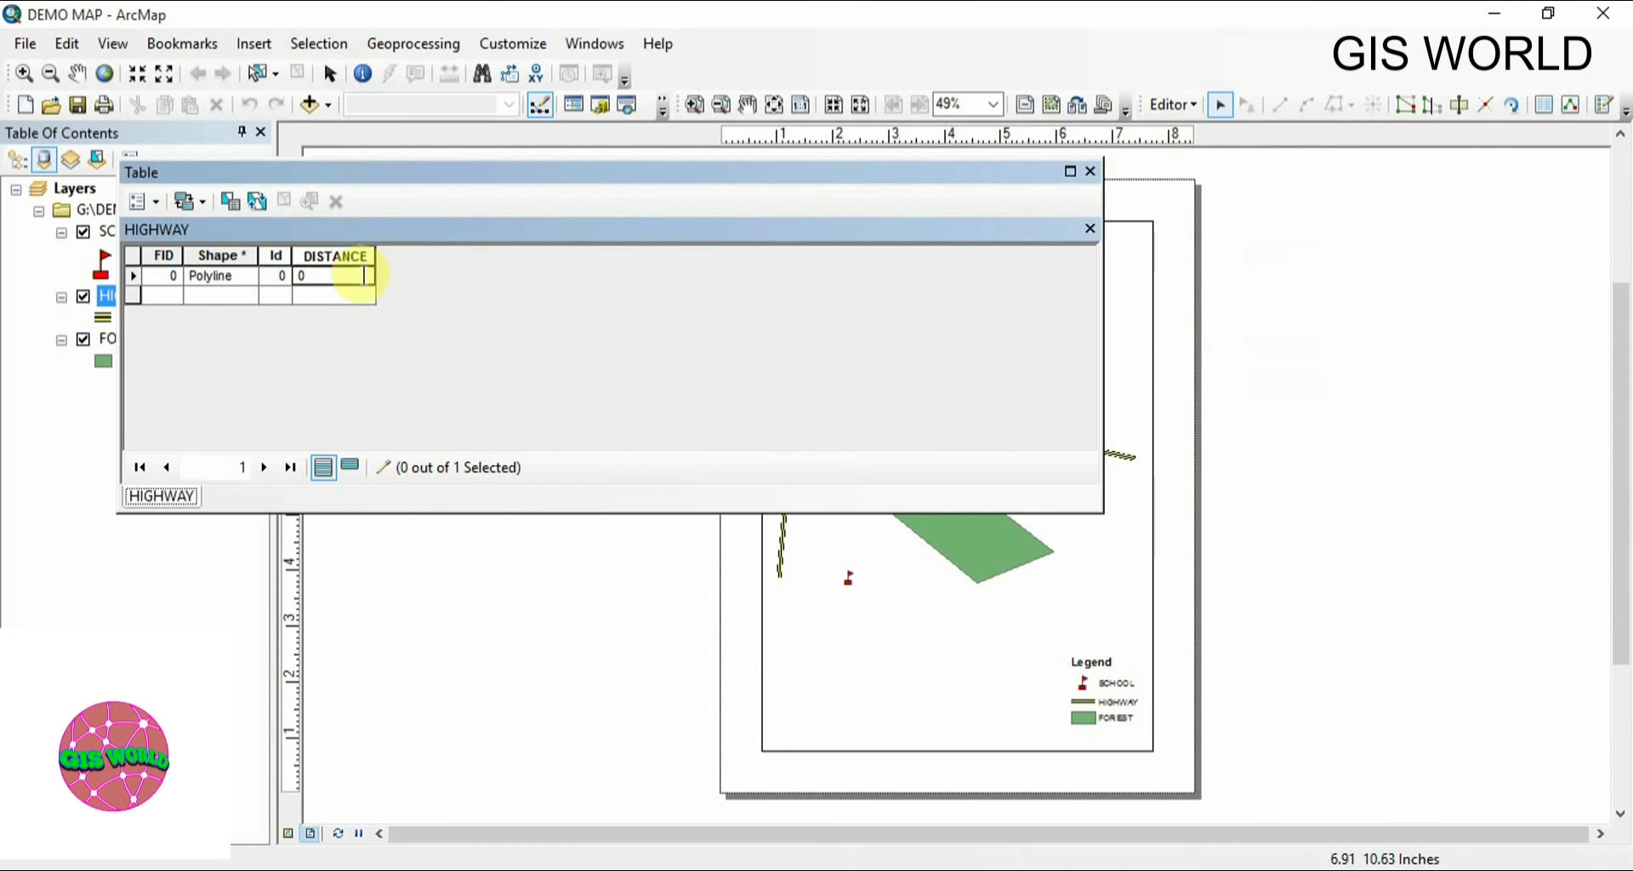
{"action": "left_click", "coordinate": [273, 275]}
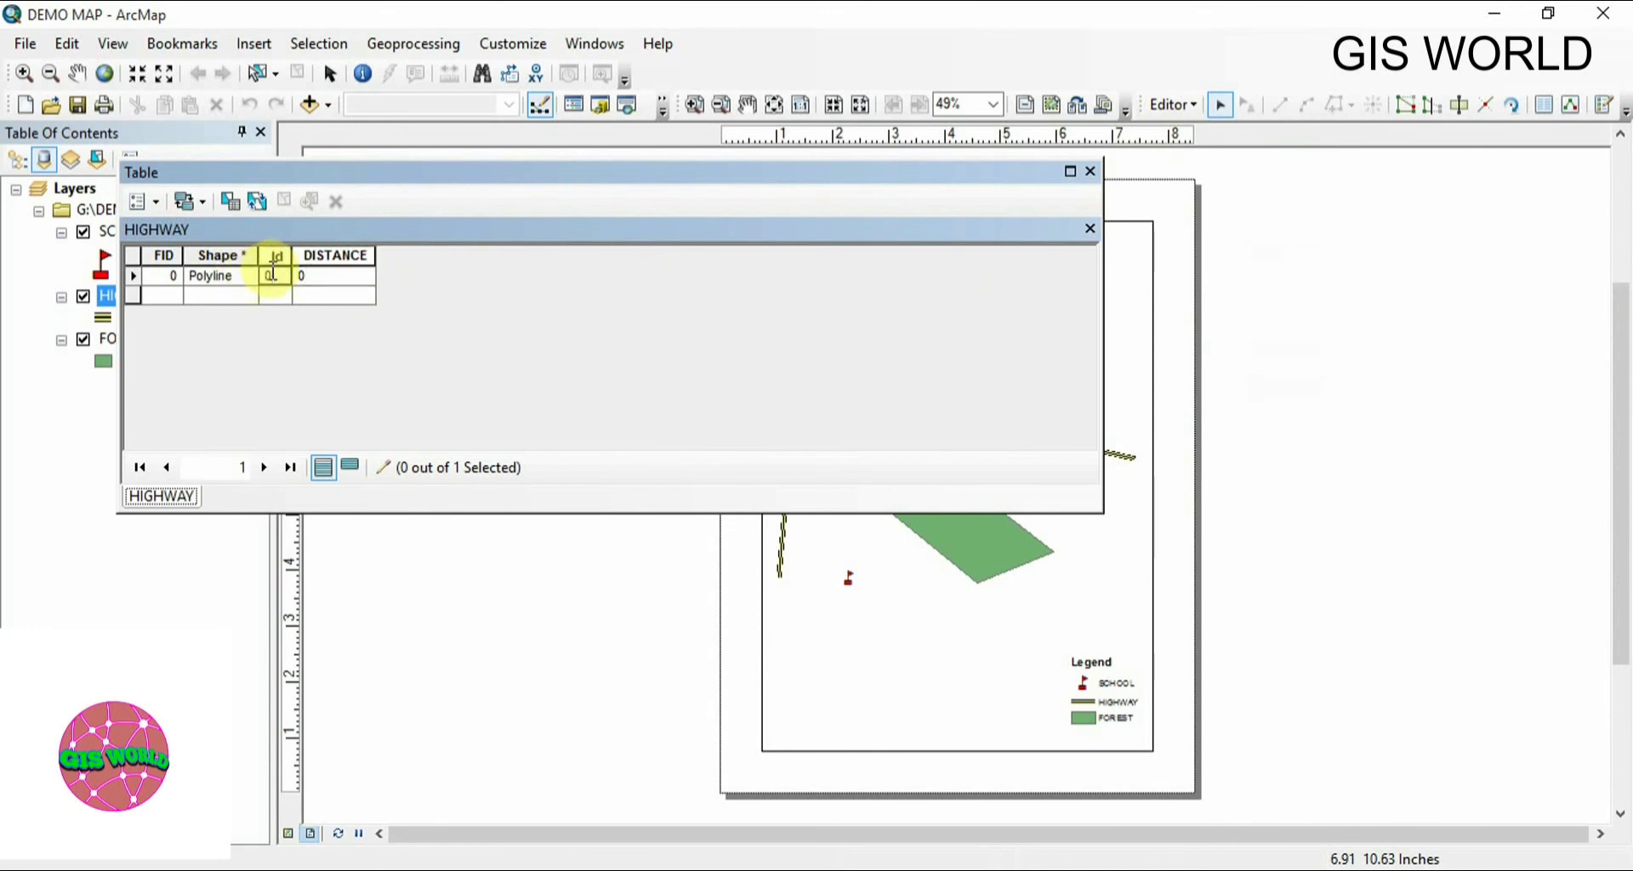
{"action": "key", "text": "BackSpace"}
{"action": "type", "text": "1"}
{"action": "left_click", "coordinate": [354, 277]}
{"action": "key", "text": "BackSpace"}
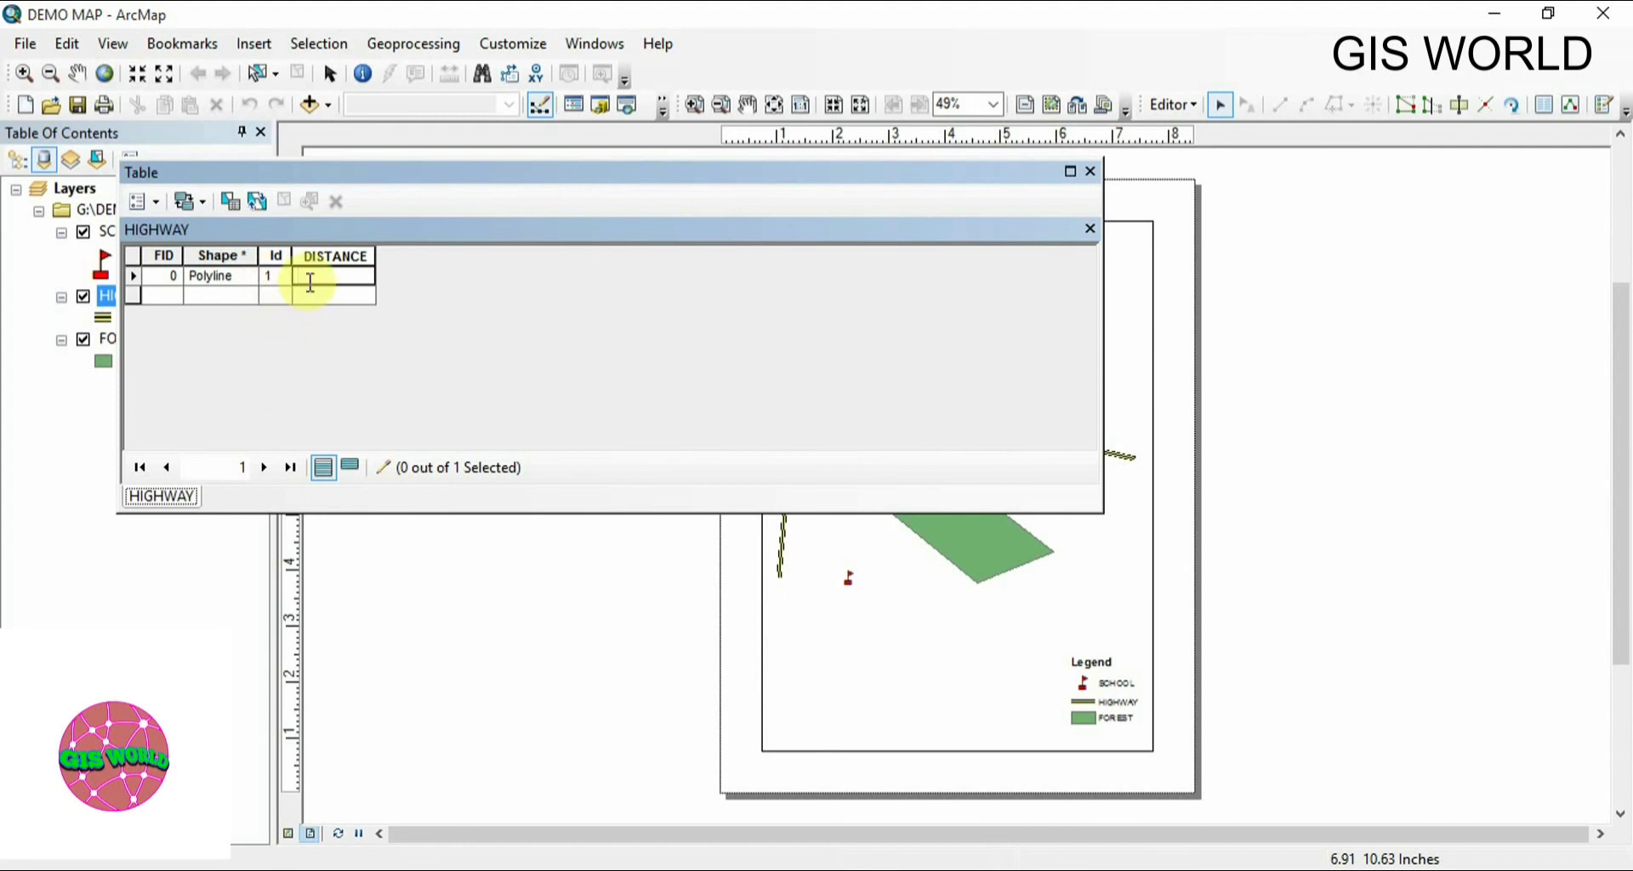
{"action": "type", "text": "1000"}
{"action": "left_click", "coordinate": [383, 290]}
{"action": "left_click", "coordinate": [363, 277]}
{"action": "type", "text": "KM"}
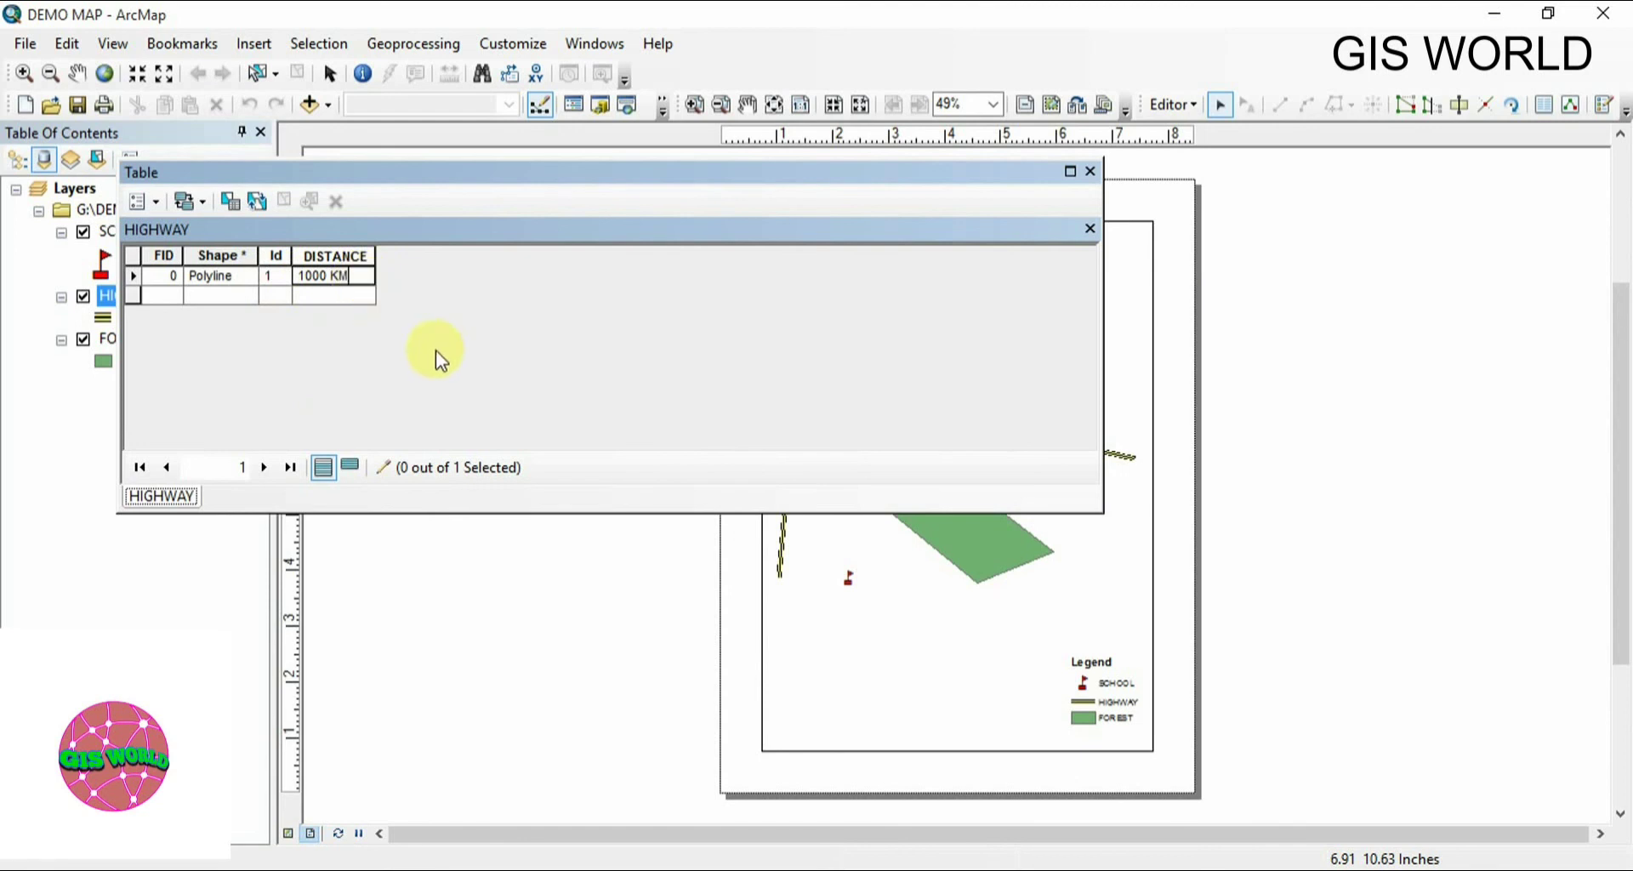
{"action": "left_click", "coordinate": [430, 324]}
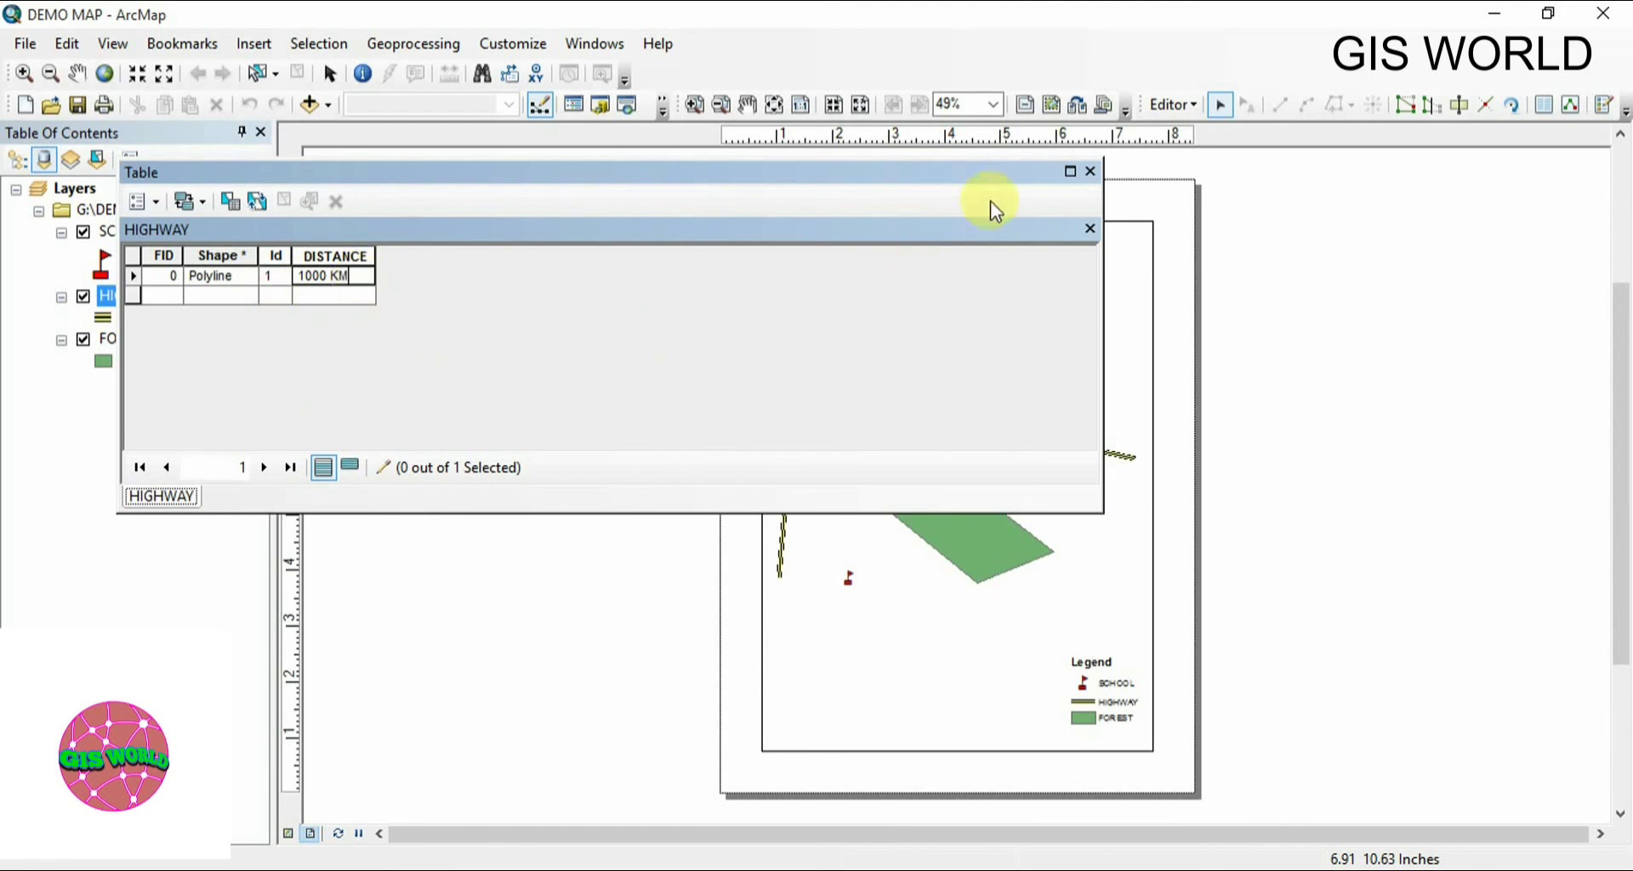
{"action": "left_click", "coordinate": [1173, 104]}
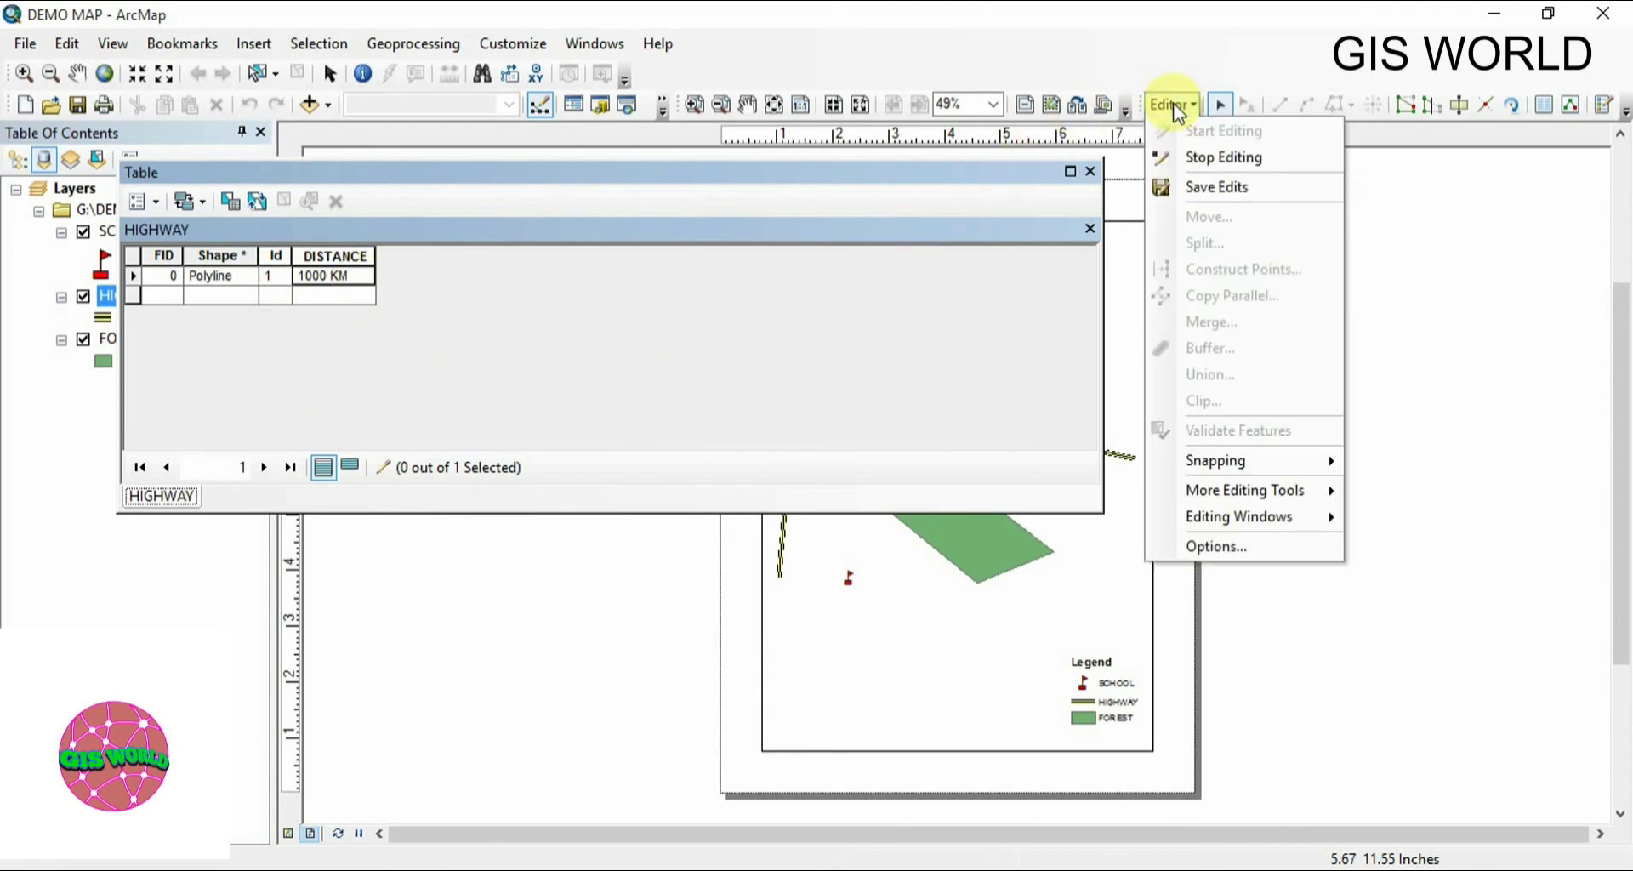
{"action": "left_click", "coordinate": [1196, 189]}
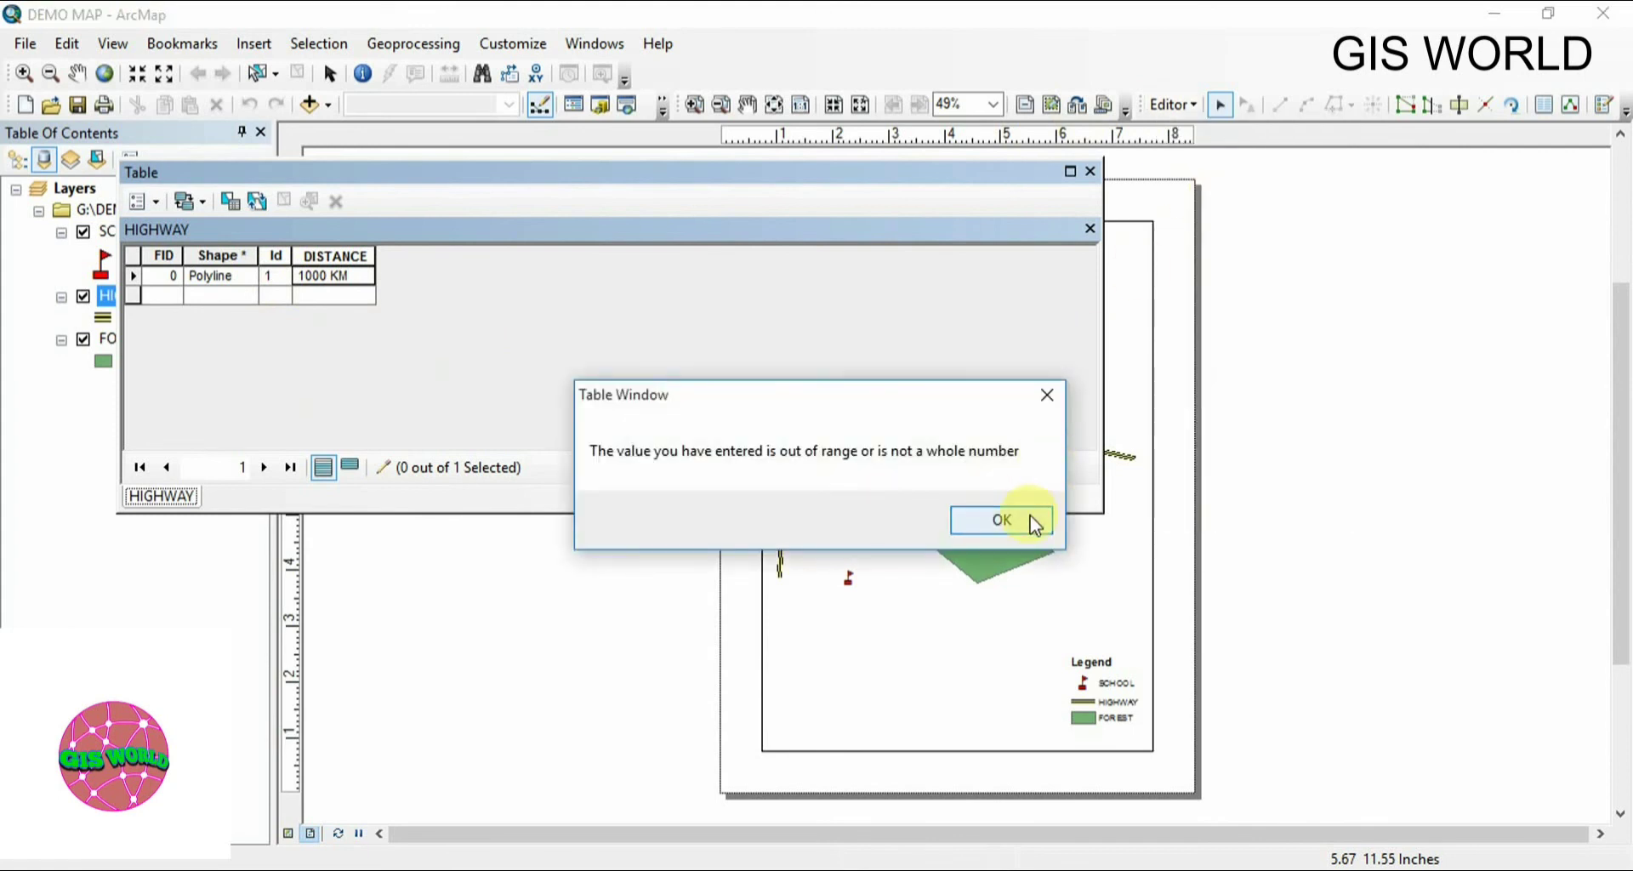
{"action": "left_click", "coordinate": [1001, 520]}
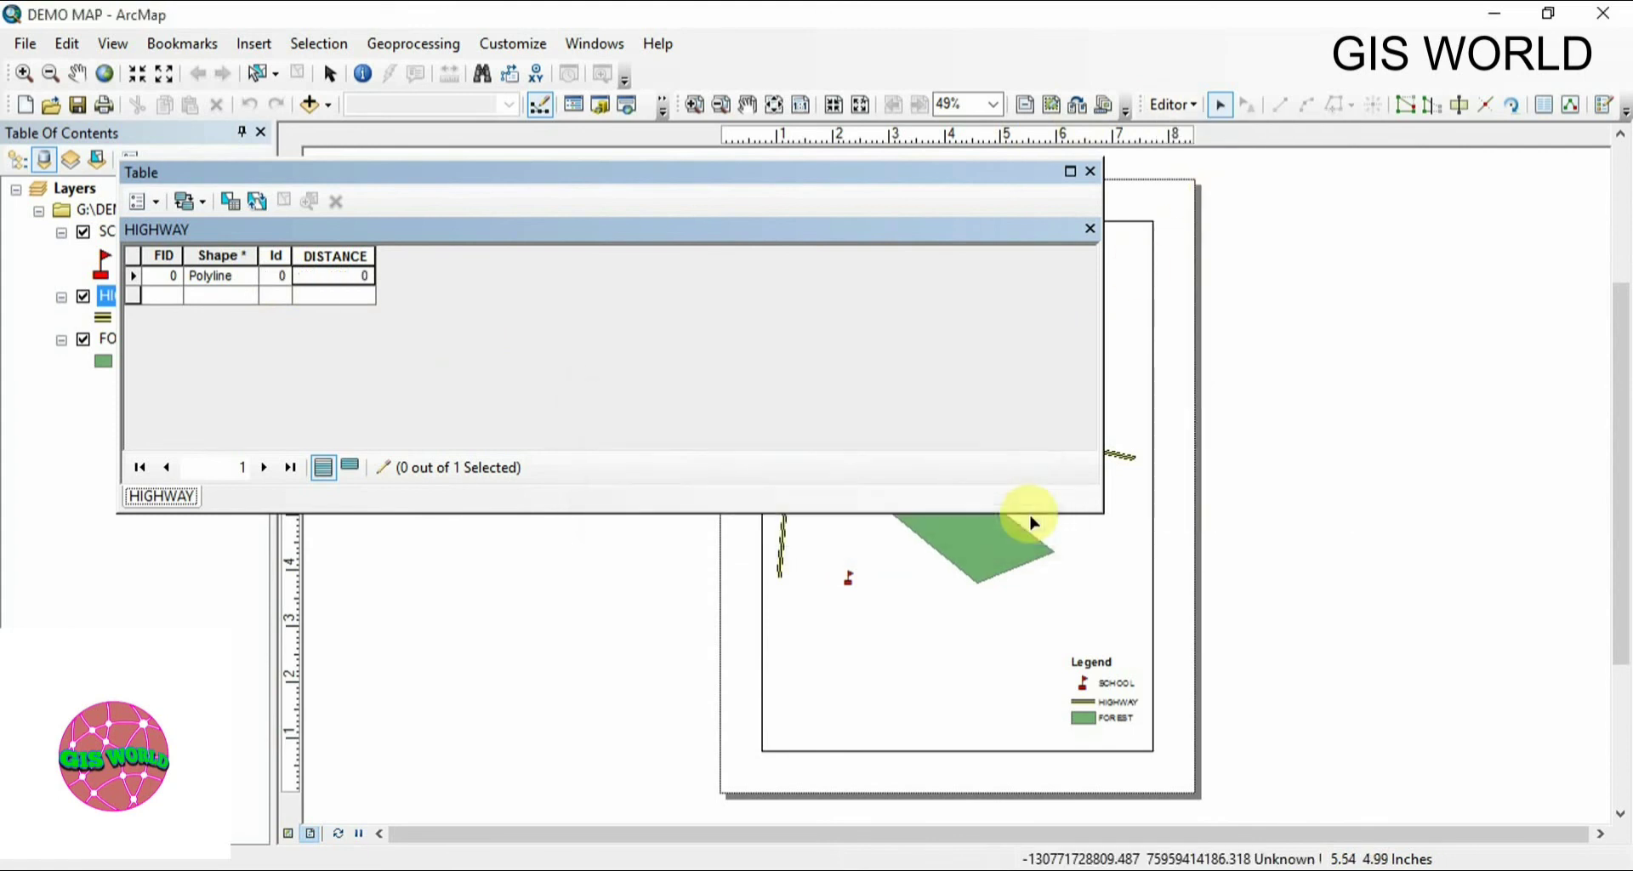
Set the highway's Id to 1 and its DISTANCE to 120.
{"action": "left_click", "coordinate": [286, 275]}
{"action": "type", "text": "1"}
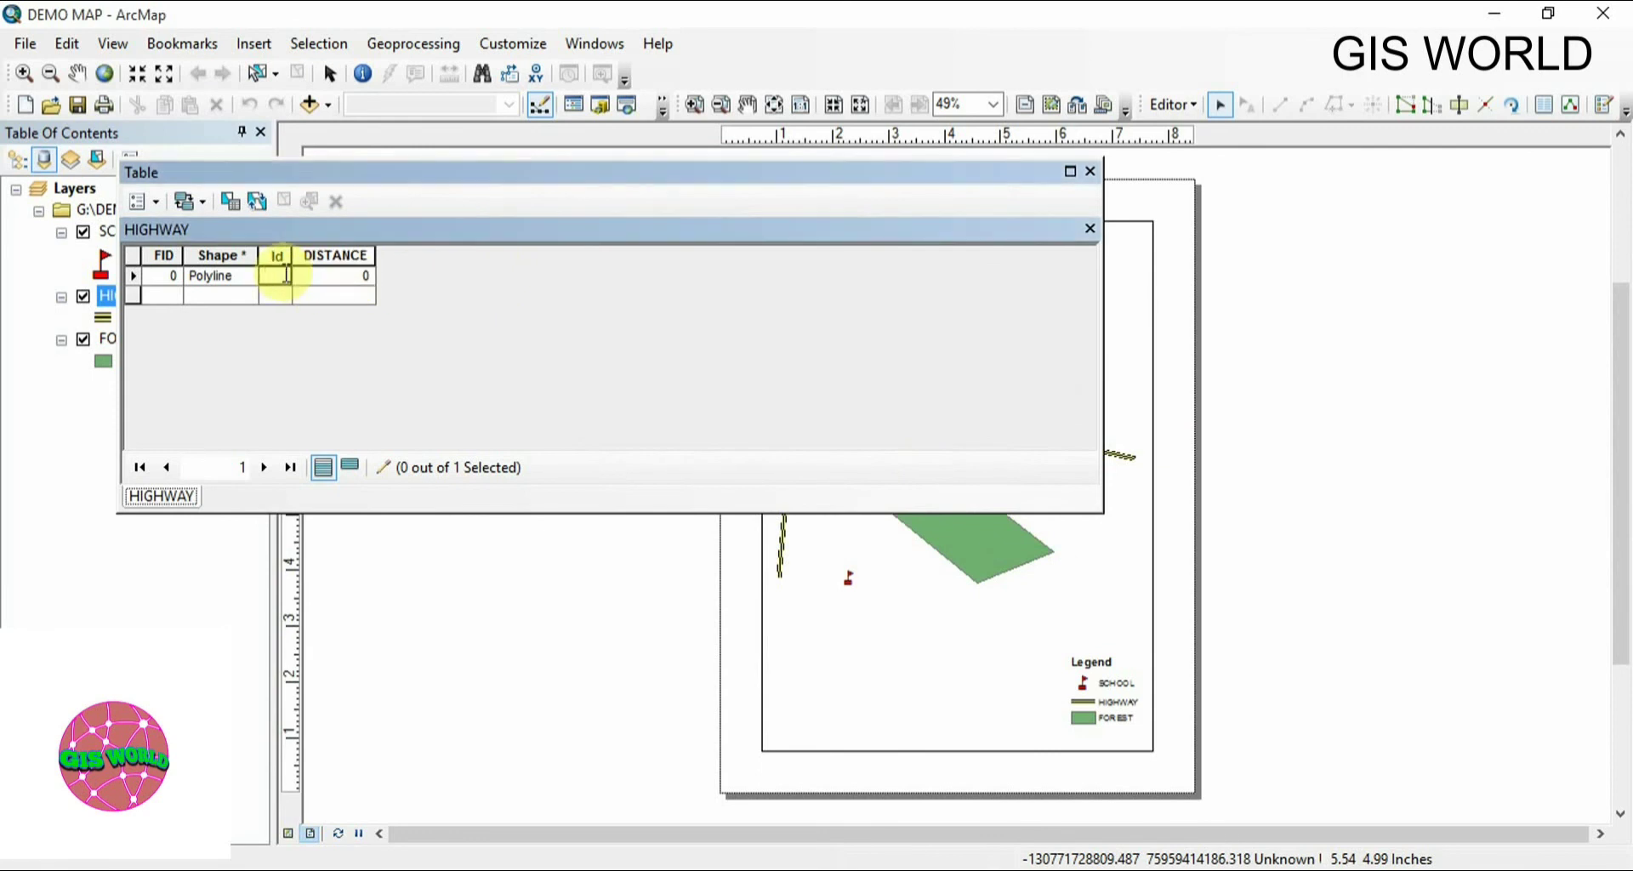
{"action": "left_click", "coordinate": [311, 273]}
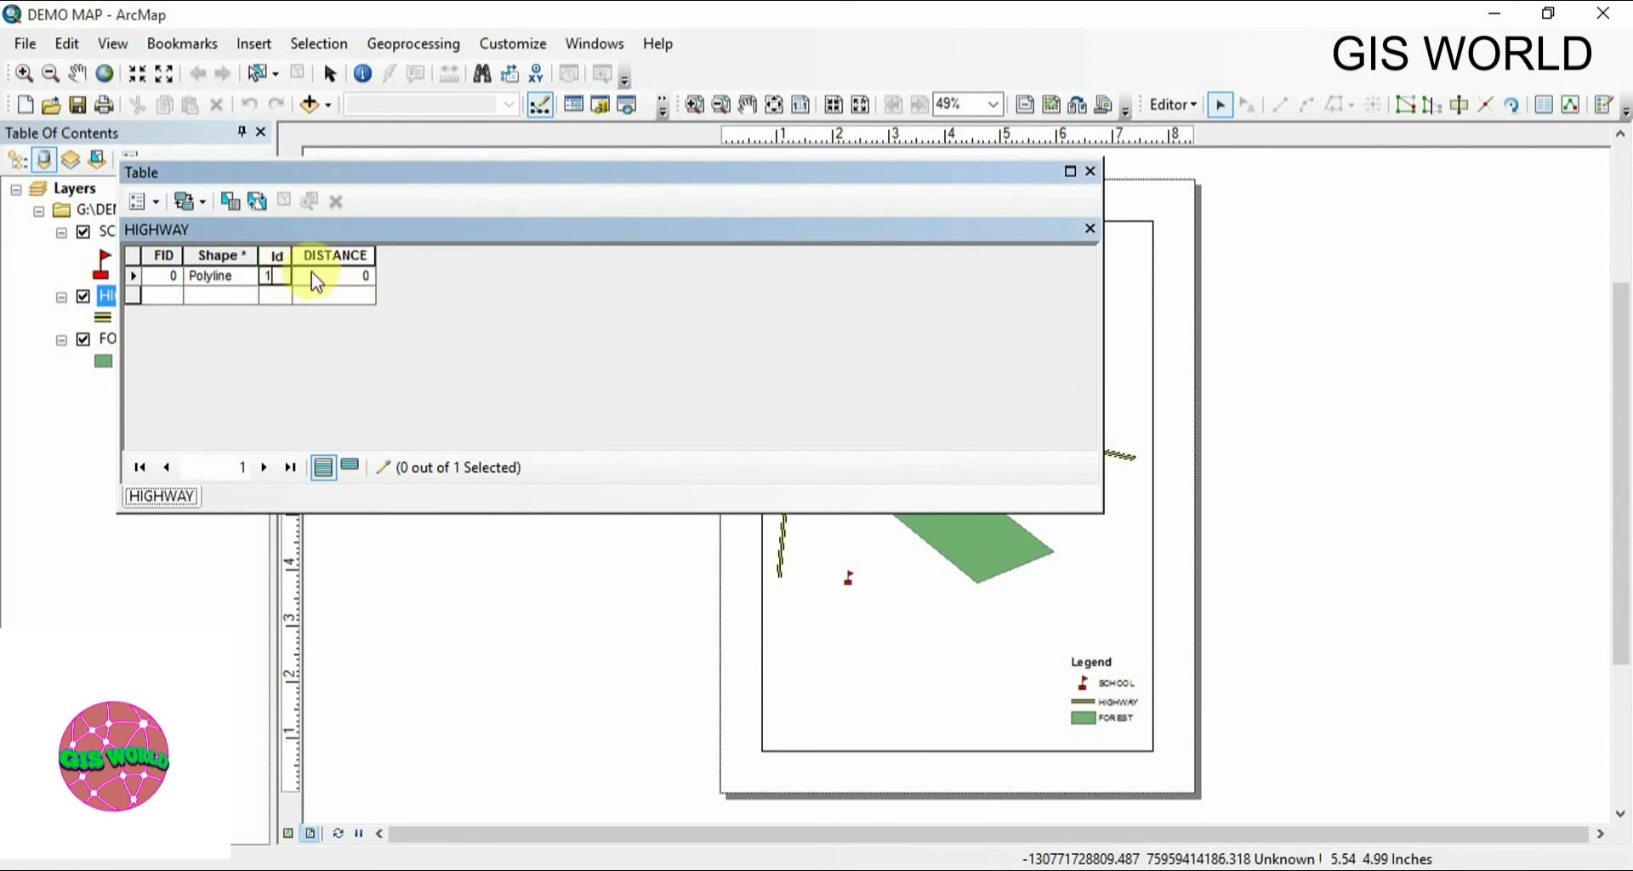
{"action": "type", "text": "1"}
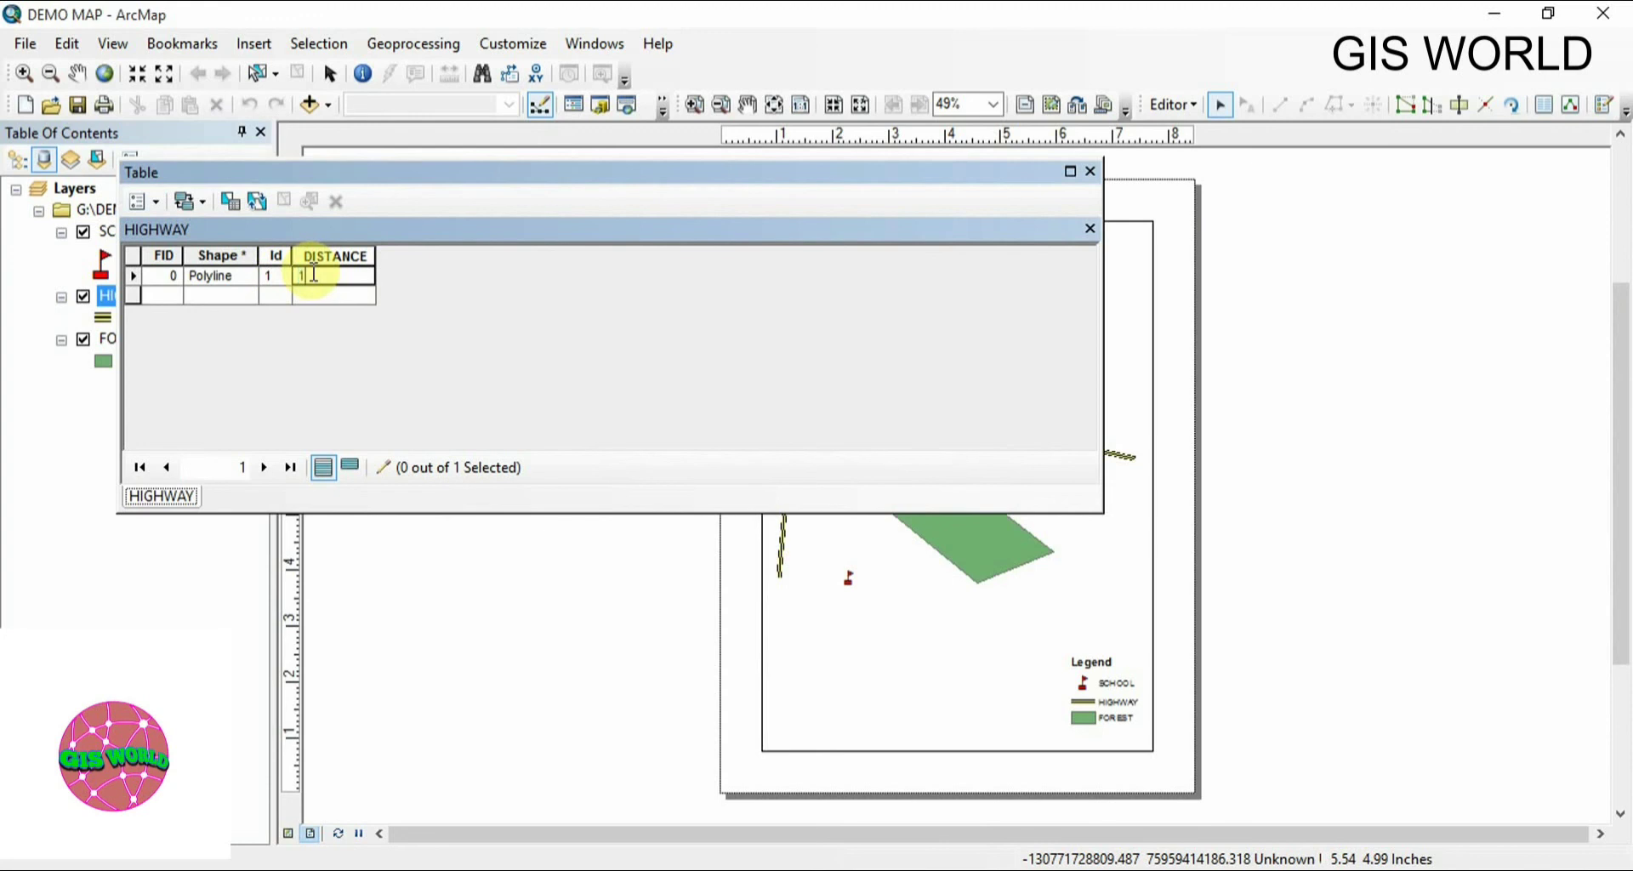
{"action": "type", "text": "20"}
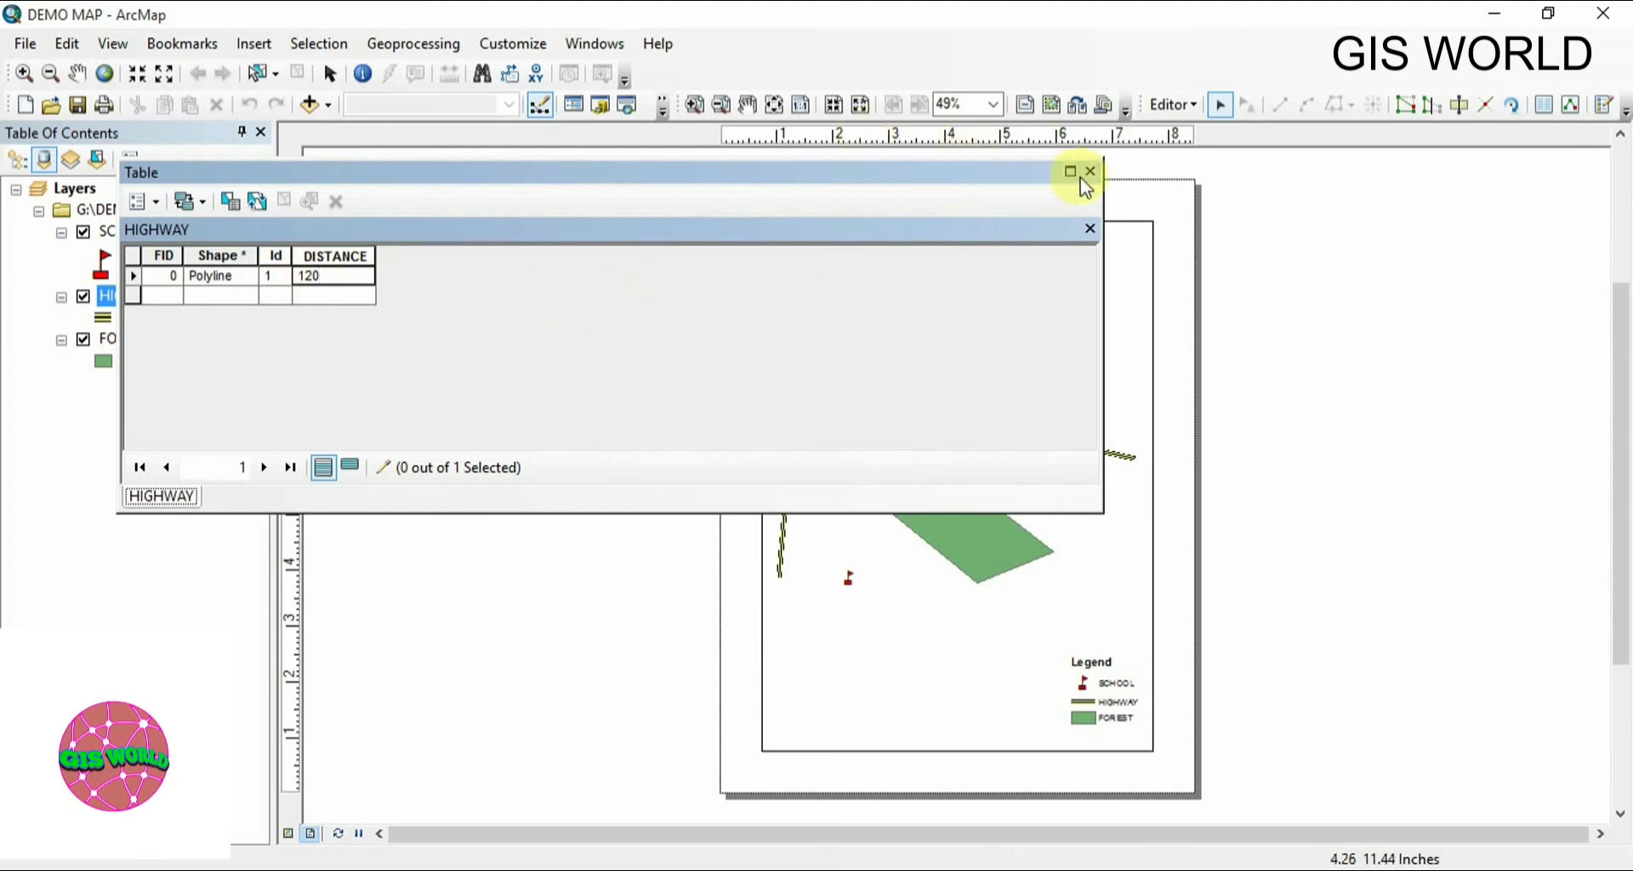
Save the edits to the HIGHWAY table, end the edit session and close the table.
{"action": "left_click", "coordinate": [1187, 101]}
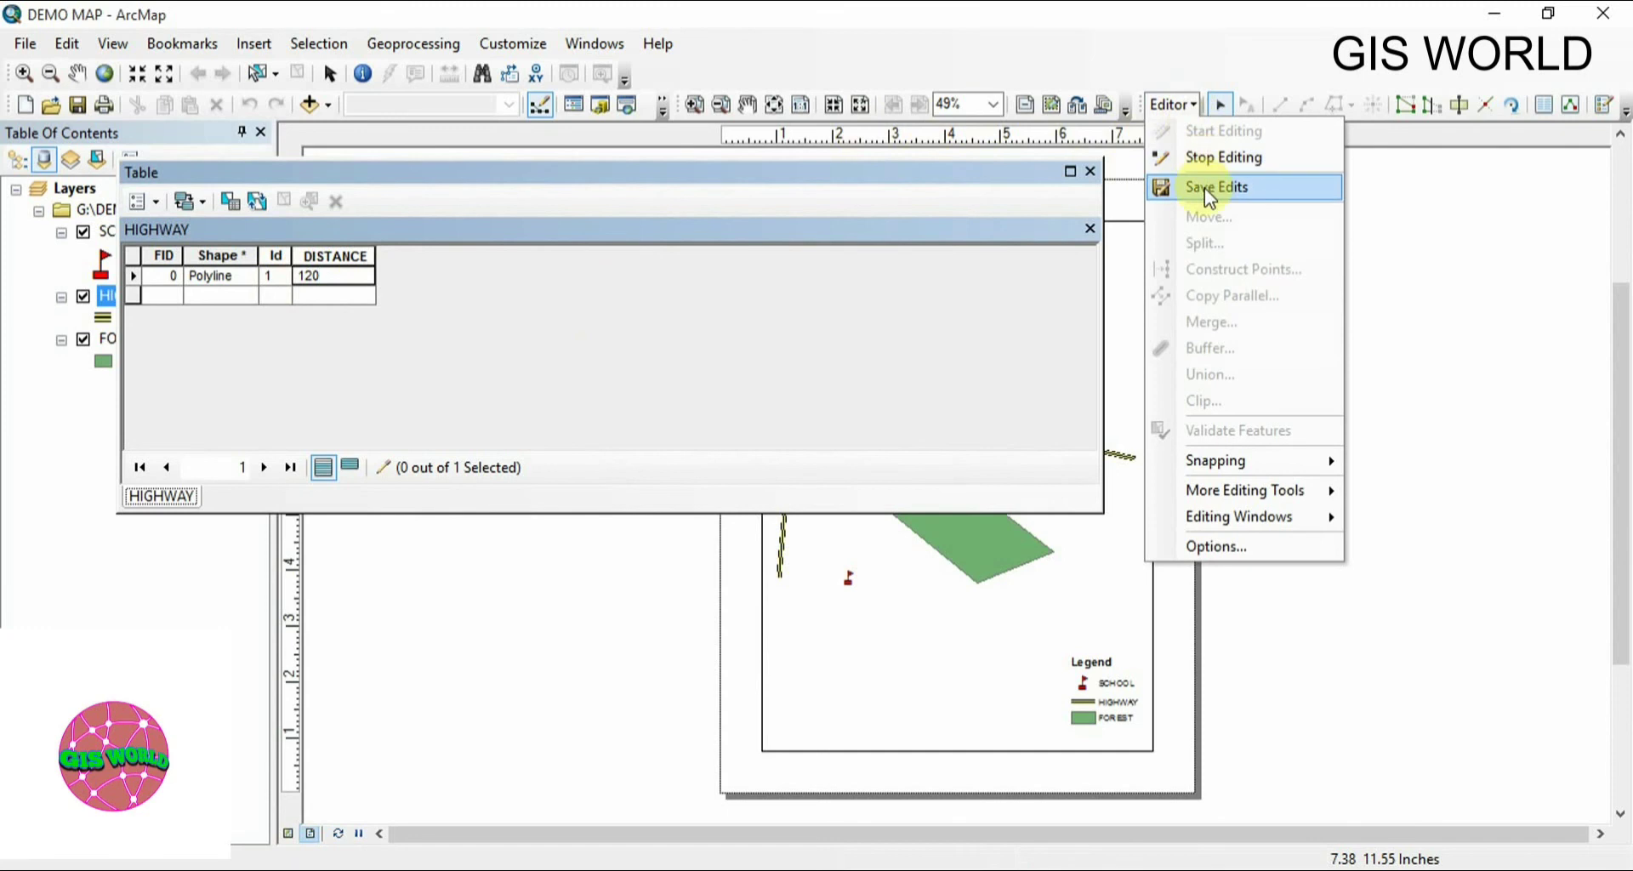
{"action": "left_click", "coordinate": [1206, 190]}
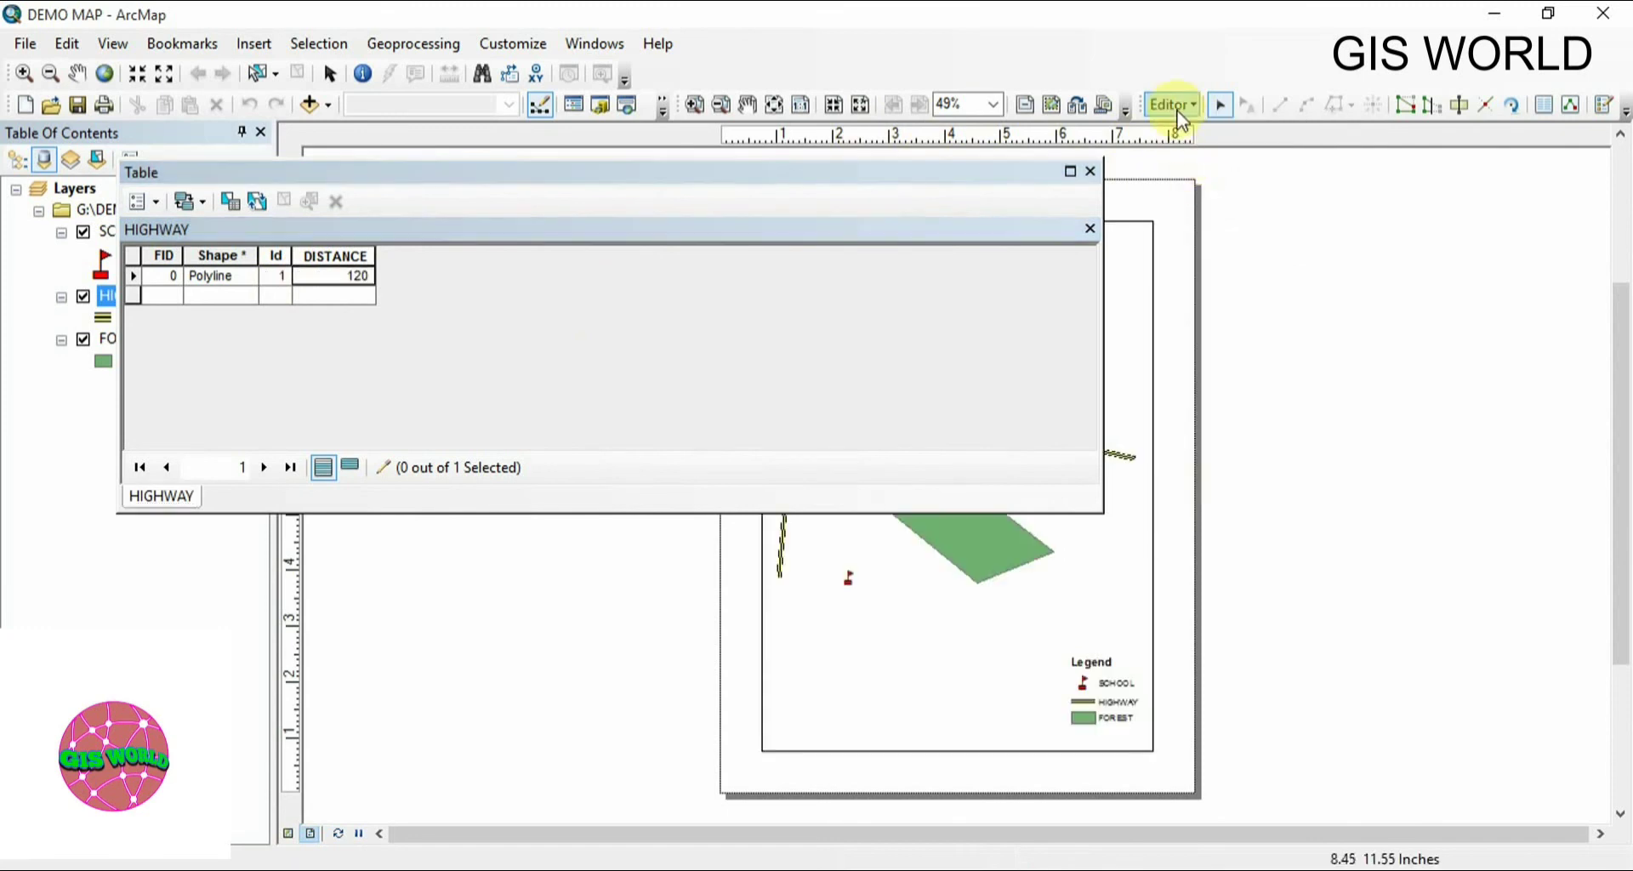
{"action": "left_click", "coordinate": [1179, 109]}
{"action": "left_click", "coordinate": [1192, 155]}
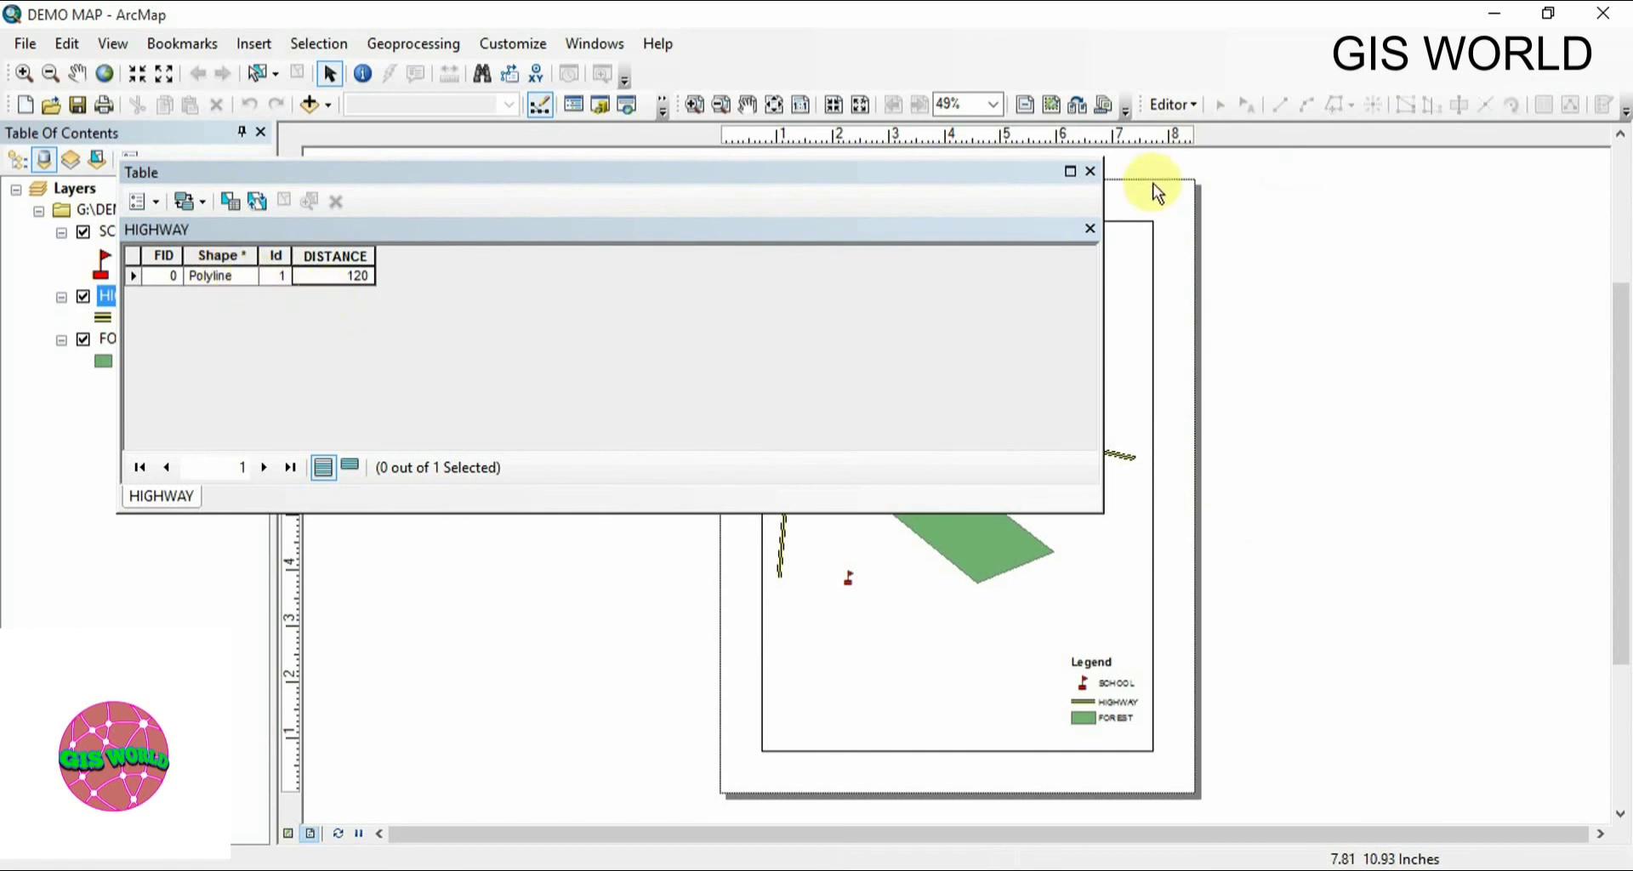
{"action": "left_click", "coordinate": [1091, 171]}
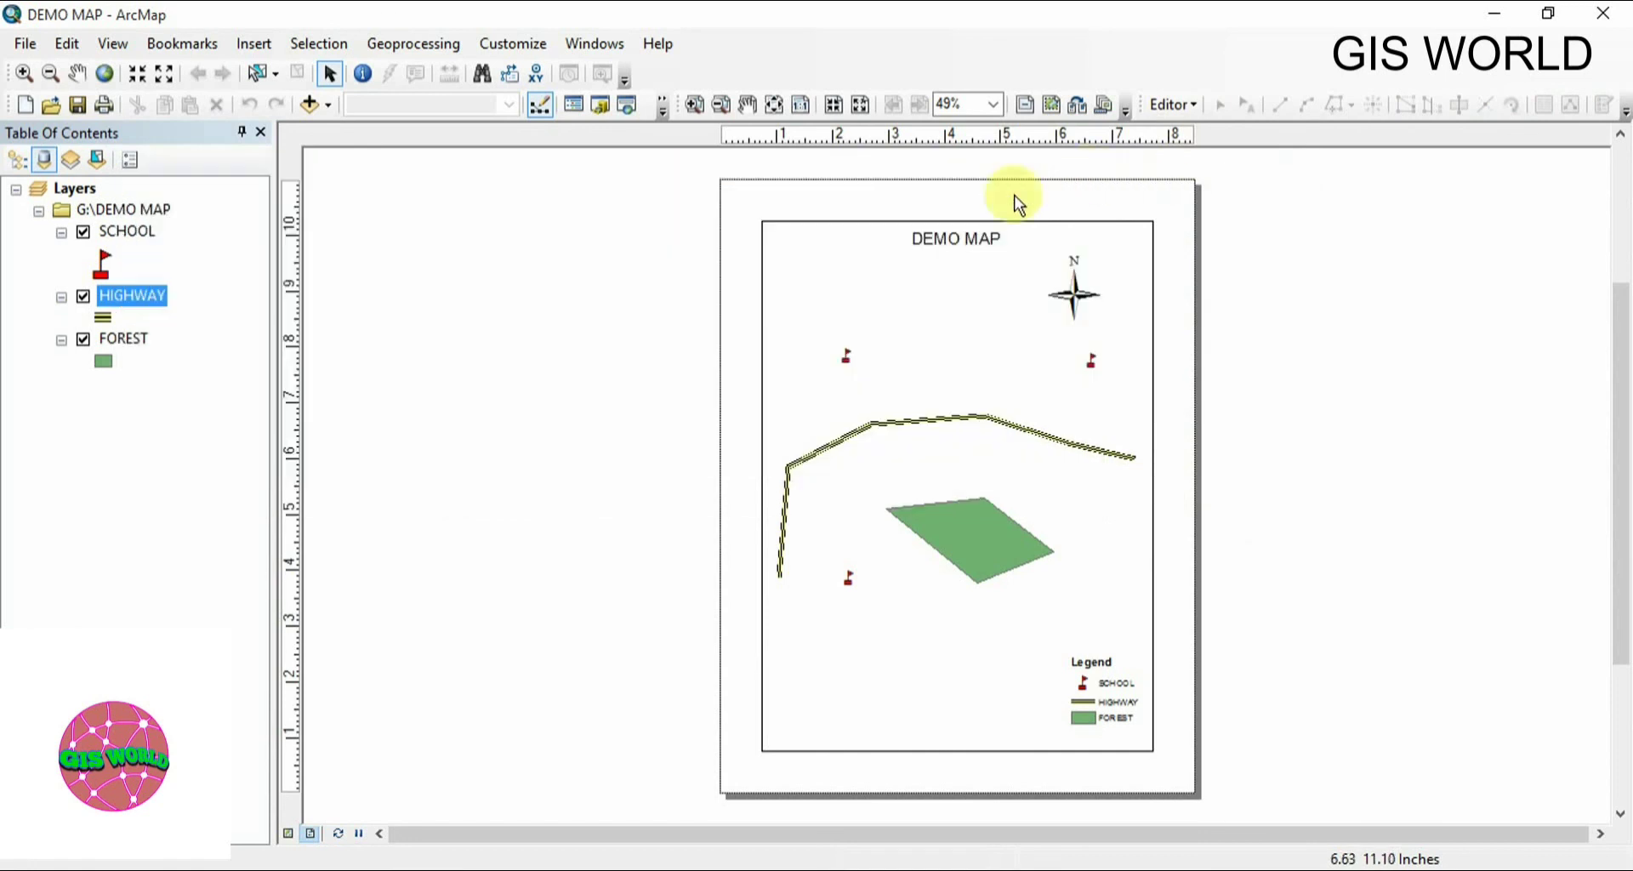
Open the FOREST layer's attribute table and start adding a new field to it.
{"action": "left_click", "coordinate": [125, 339]}
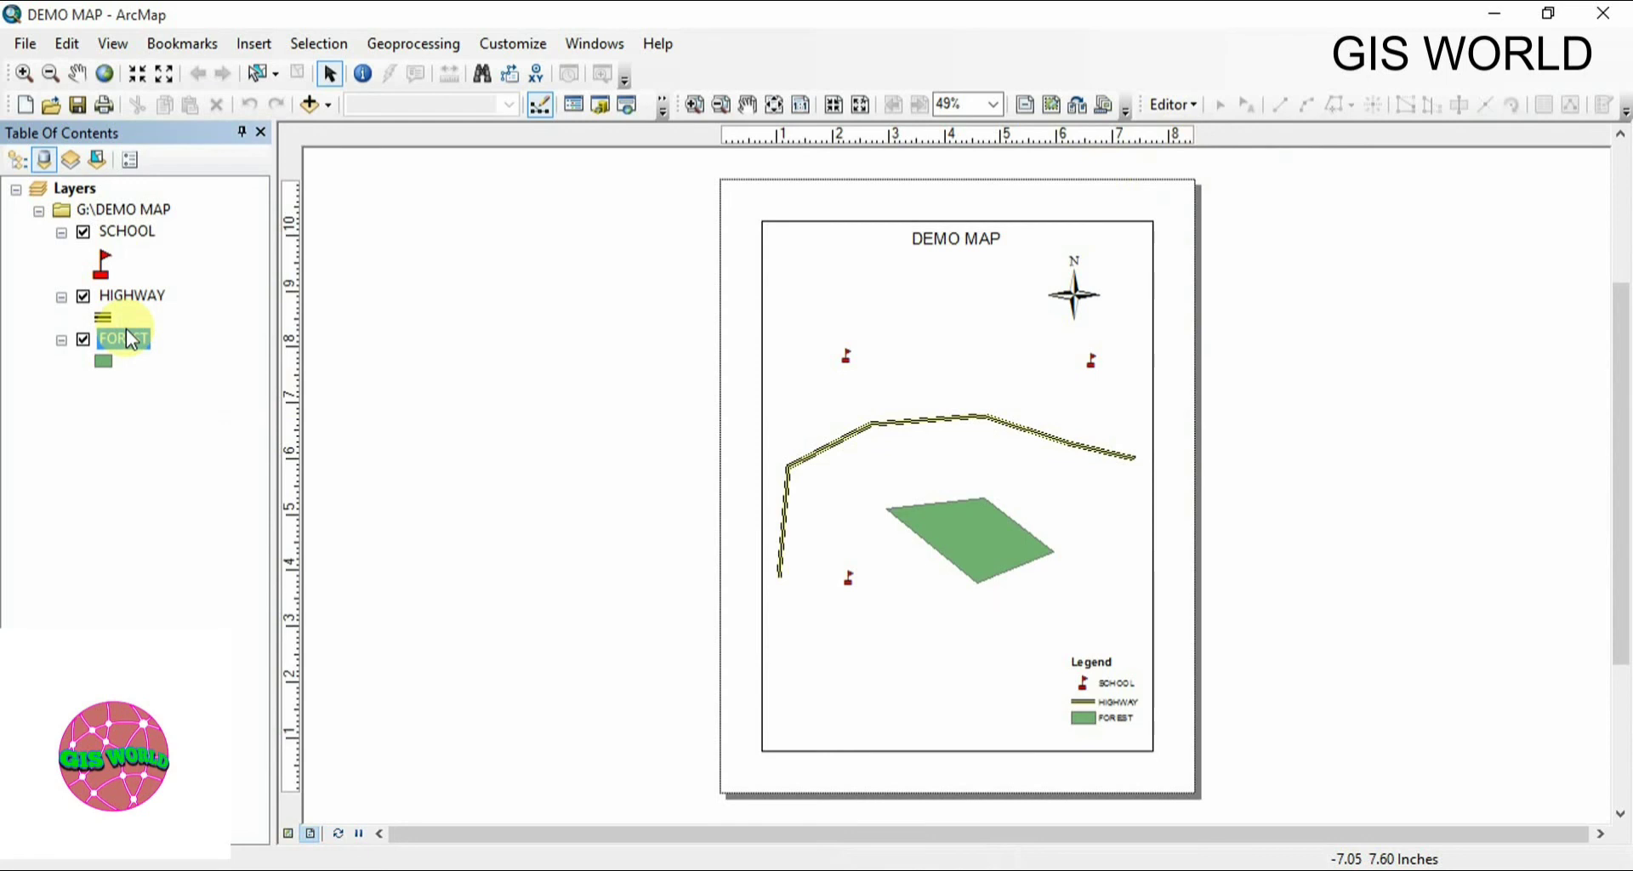
{"action": "right_click", "coordinate": [126, 329]}
{"action": "left_click", "coordinate": [202, 397]}
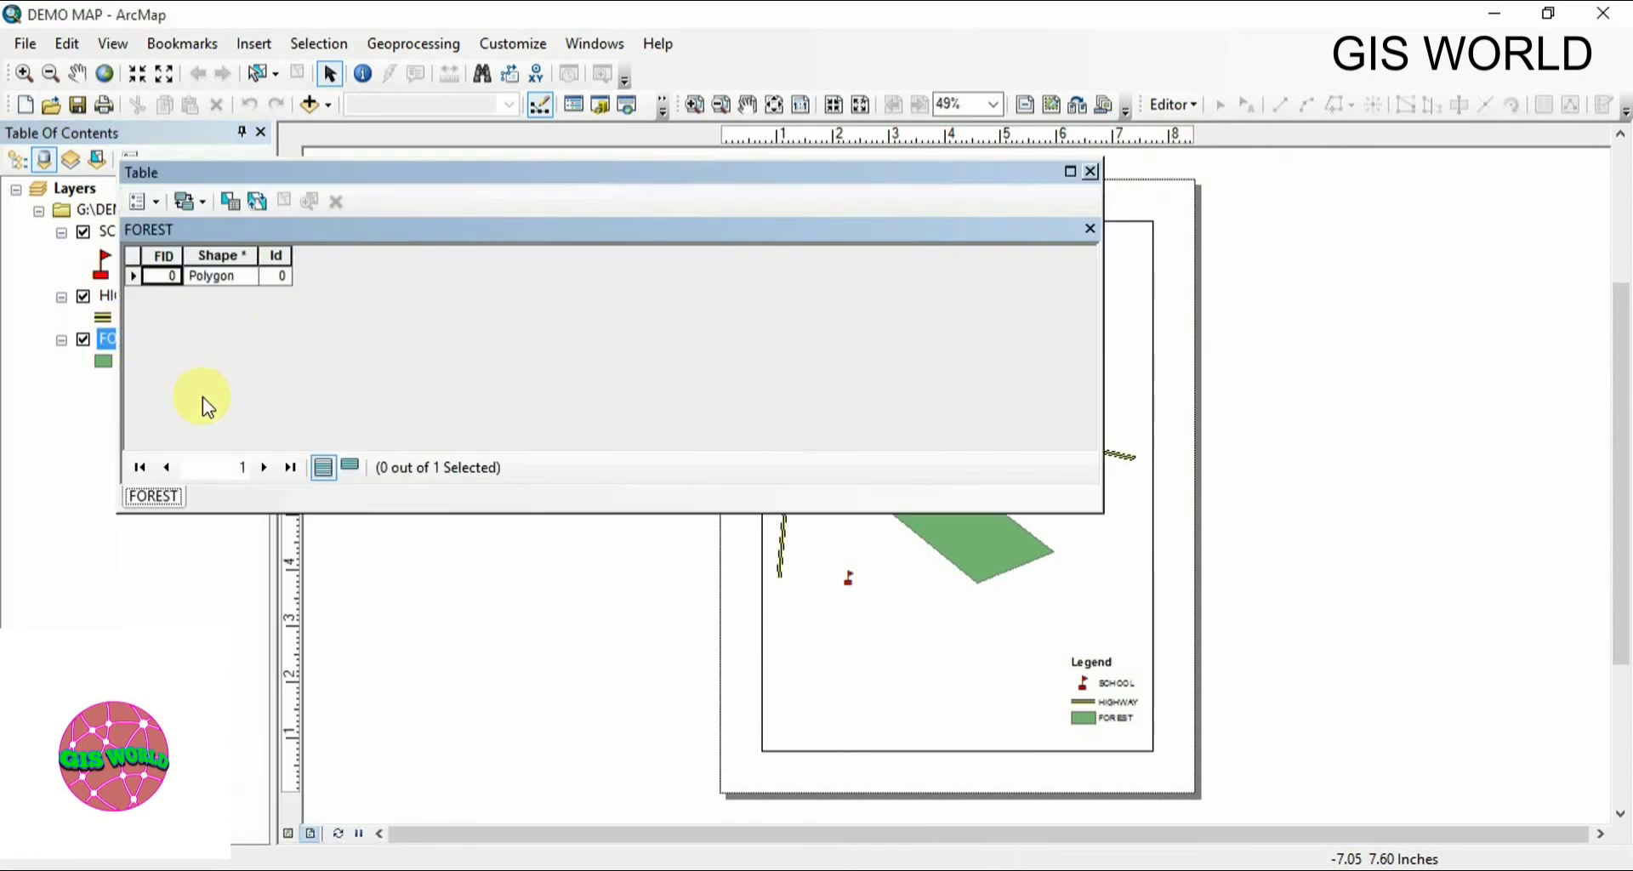
{"action": "left_click", "coordinate": [158, 202]}
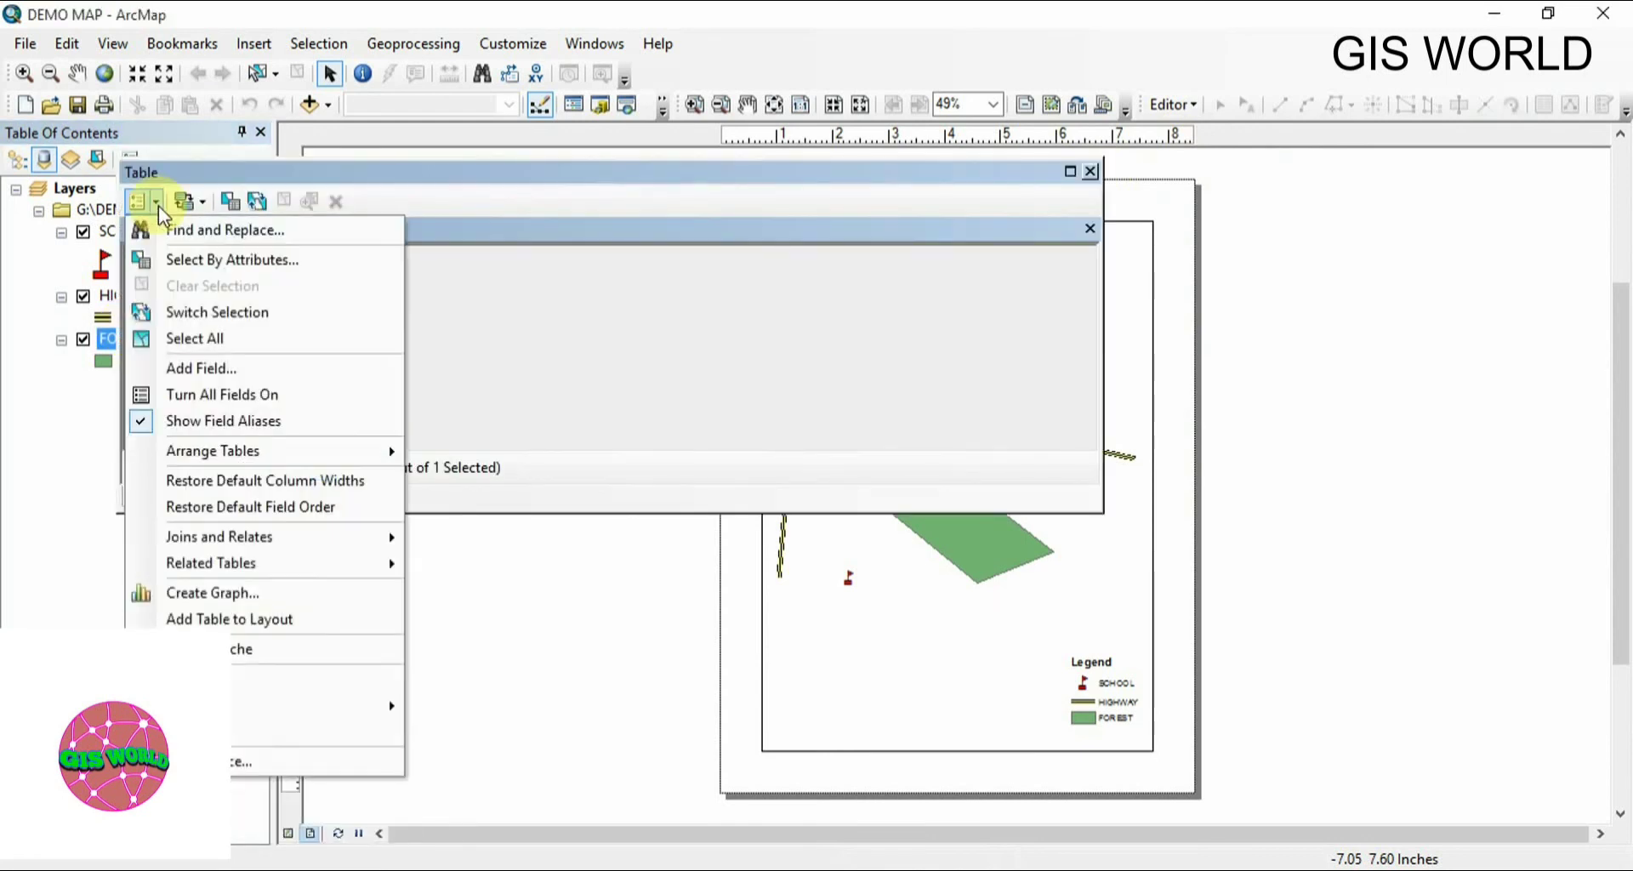
{"action": "left_click", "coordinate": [201, 371]}
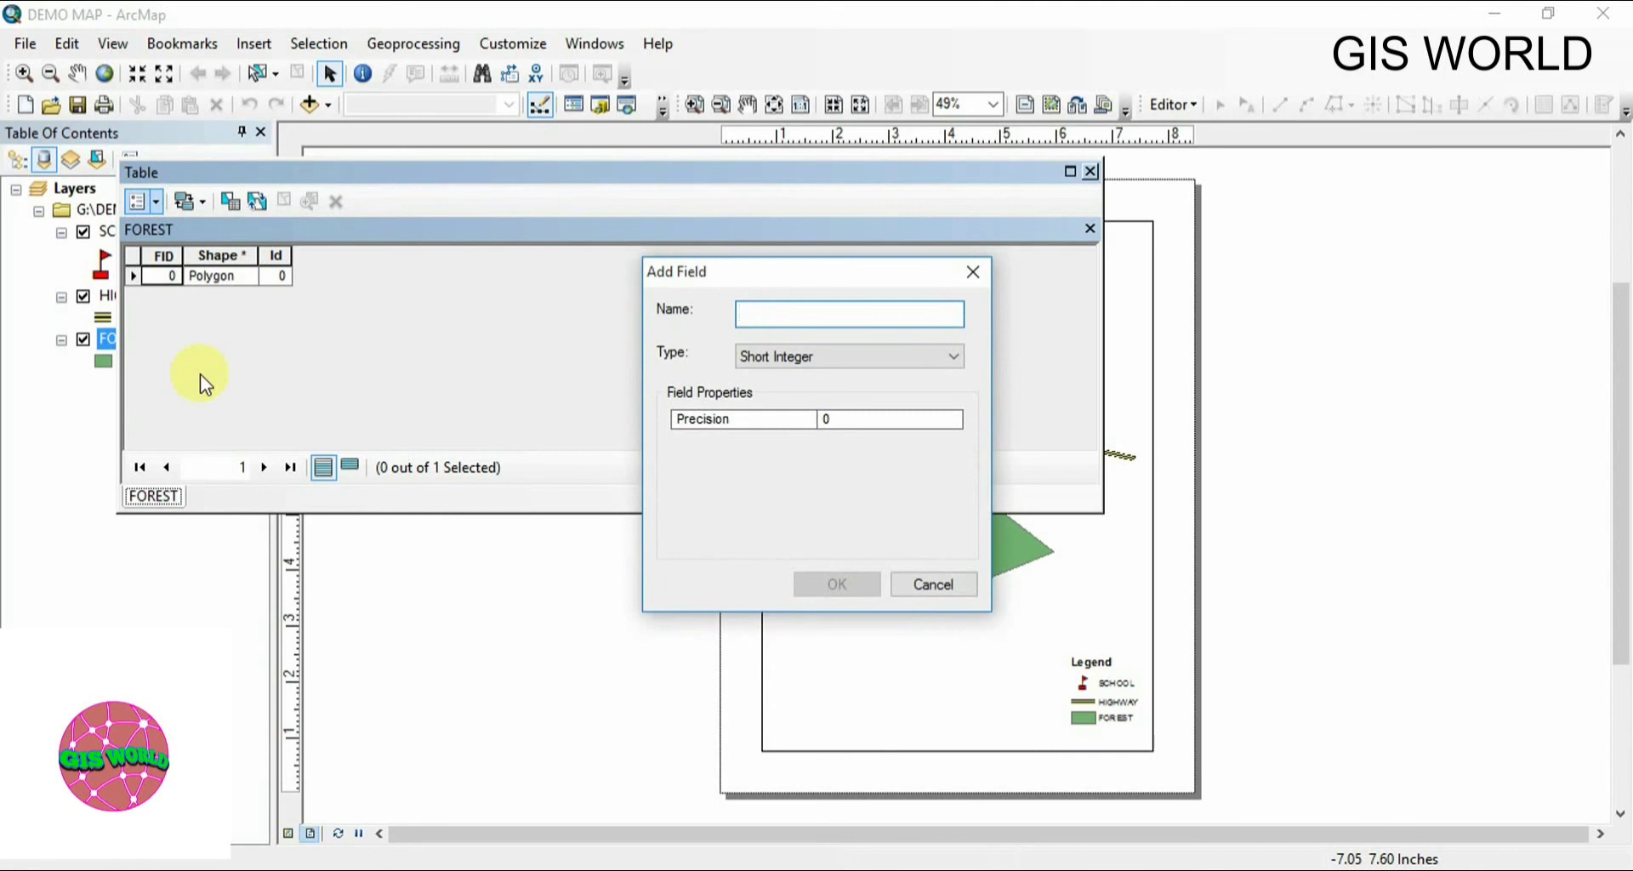
{"action": "type", "text": "NO. OF TREE"}
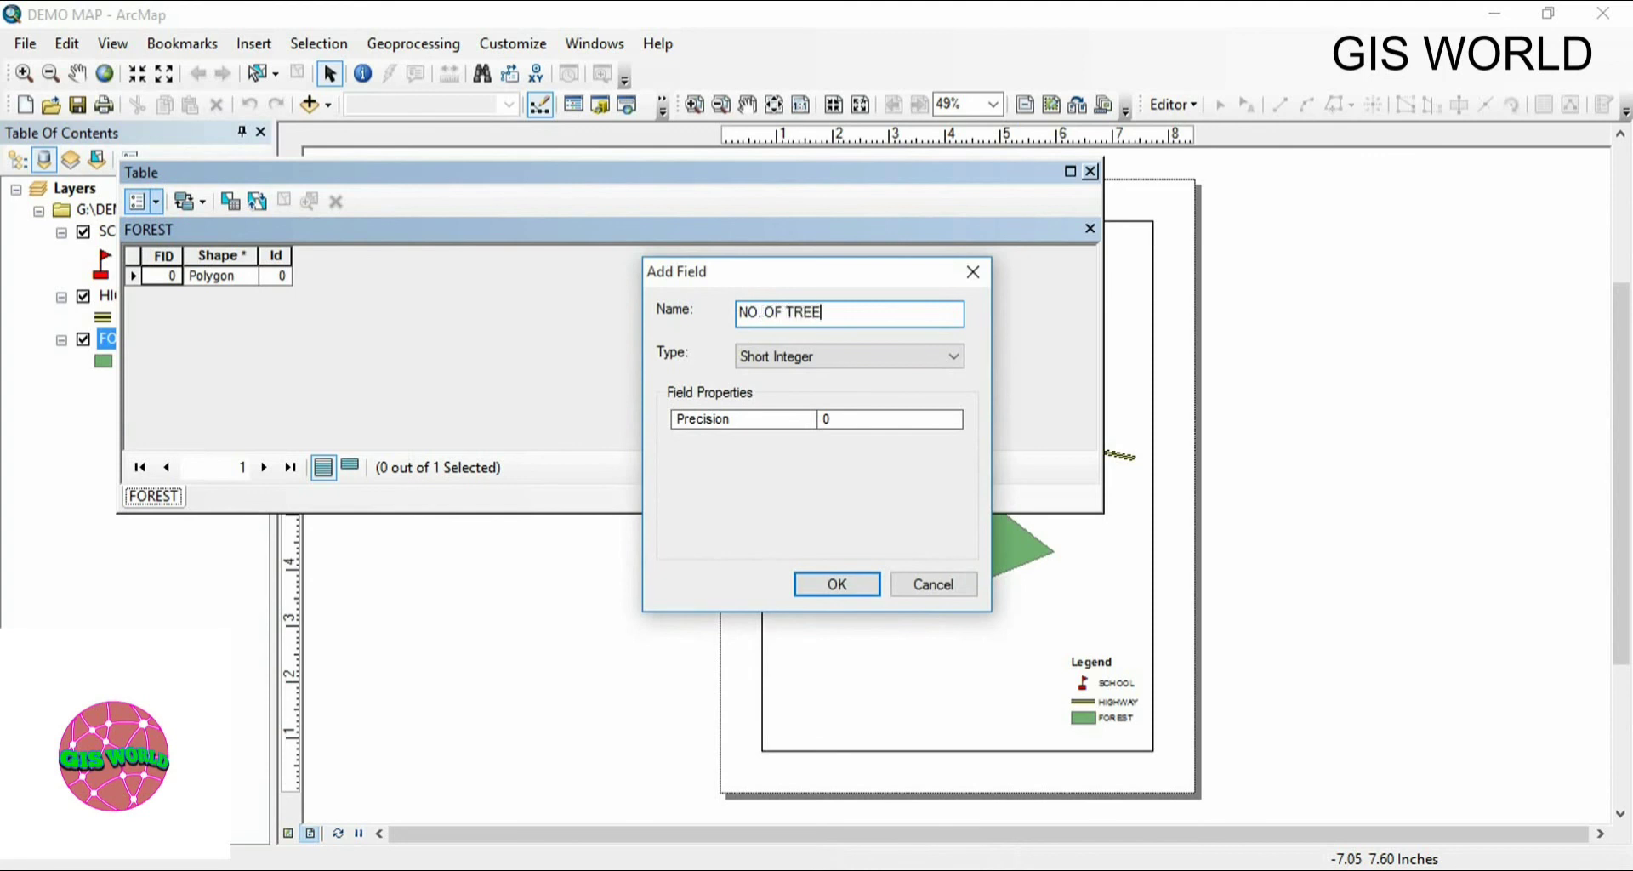
{"action": "key", "text": "BackSpace"}
{"action": "key", "text": "BackSpace"}
{"action": "key", "text": "BackSpace"}
{"action": "key", "text": "BackSpace"}
{"action": "key", "text": "BackSpace"}
{"action": "key", "text": "BackSpace"}
{"action": "key", "text": "BackSpace"}
{"action": "type", "text": "OF"}
{"action": "key", "text": "BackSpace"}
{"action": "key", "text": "BackSpace"}
{"action": "key", "text": "BackSpace"}
{"action": "key", "text": "BackSpace"}
{"action": "key", "text": "BackSpace"}
{"action": "key", "text": "BackSpace"}
{"action": "key", "text": "BackSpace"}
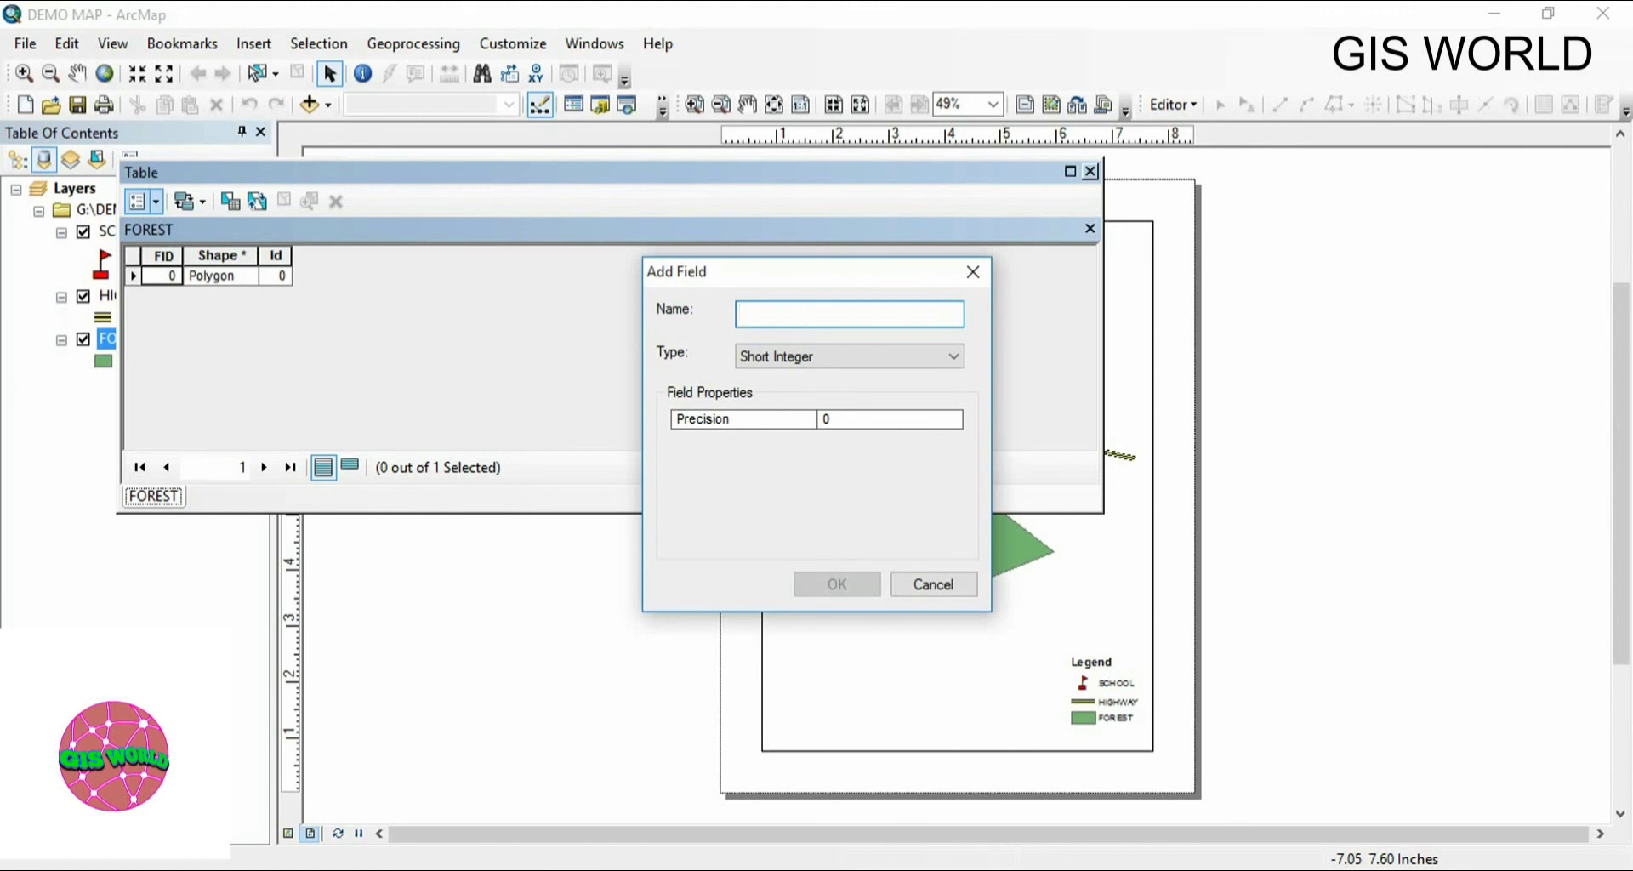
Add the Short Integer field as AREA COVERING BY FOREST, accept its automatic renaming to AREA_COVER and widen its column.
{"action": "type", "text": "AREA COVERING BY FOREST"}
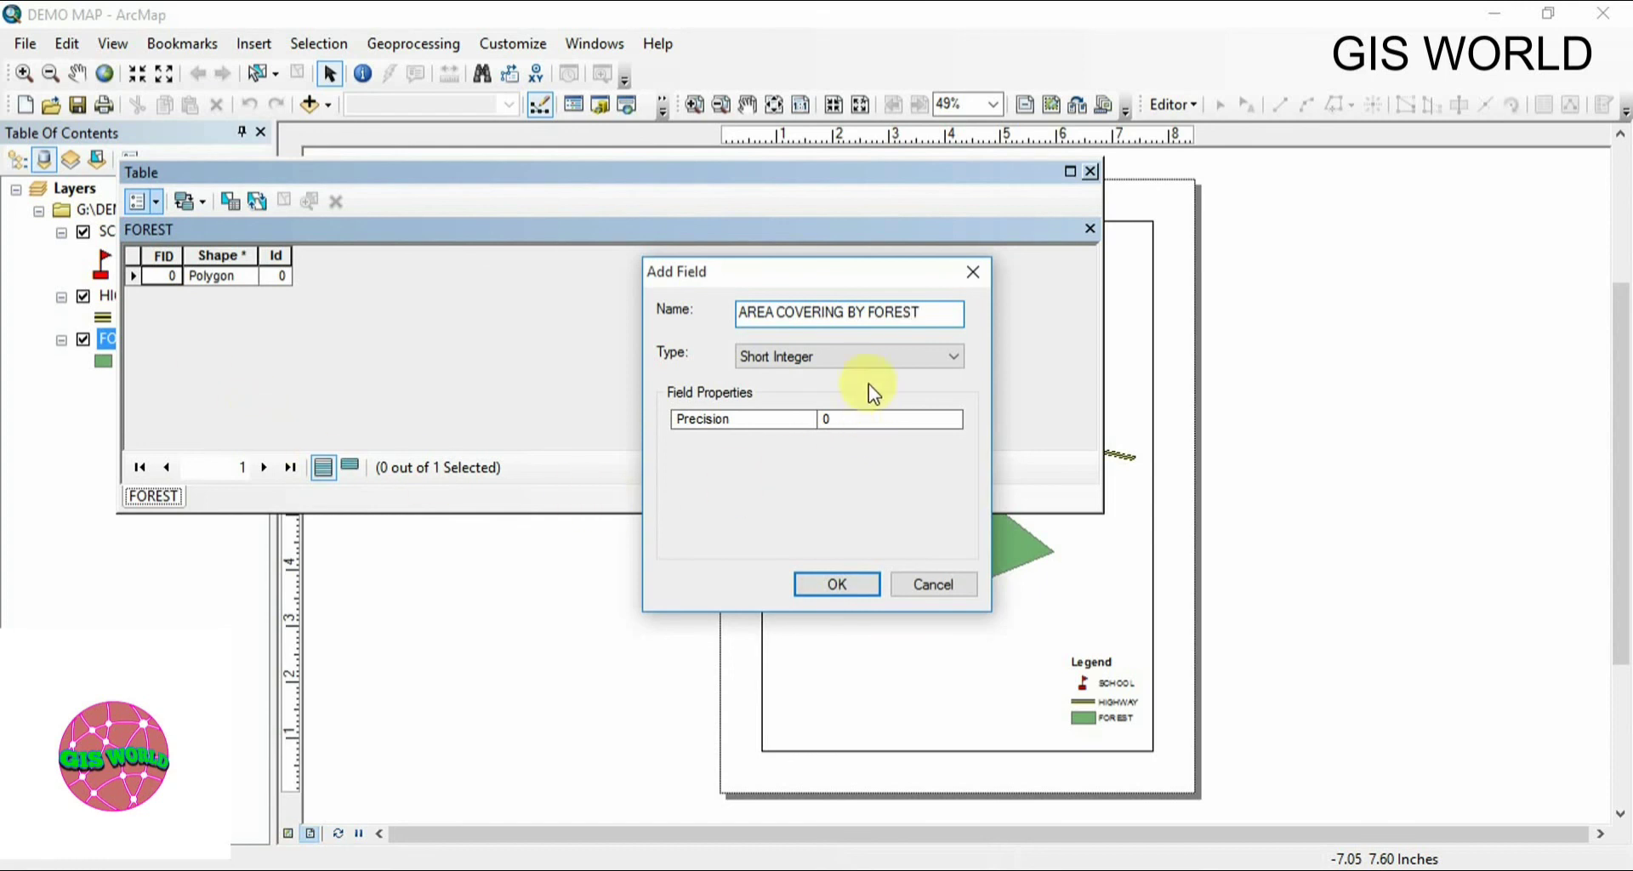
{"action": "left_click", "coordinate": [836, 587]}
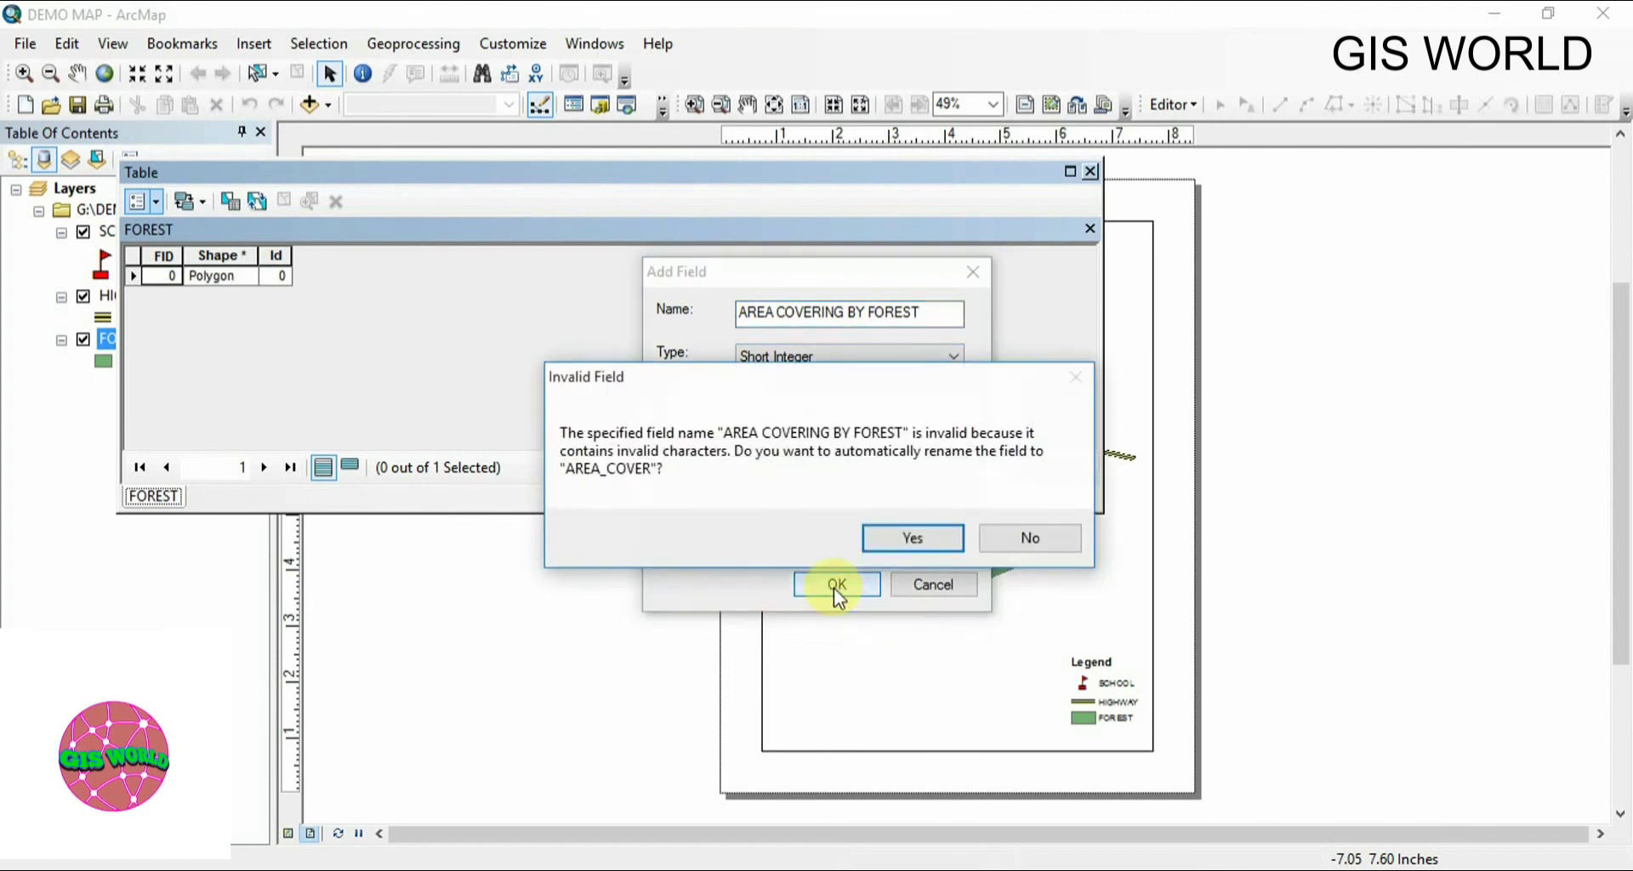
{"action": "left_click", "coordinate": [902, 534]}
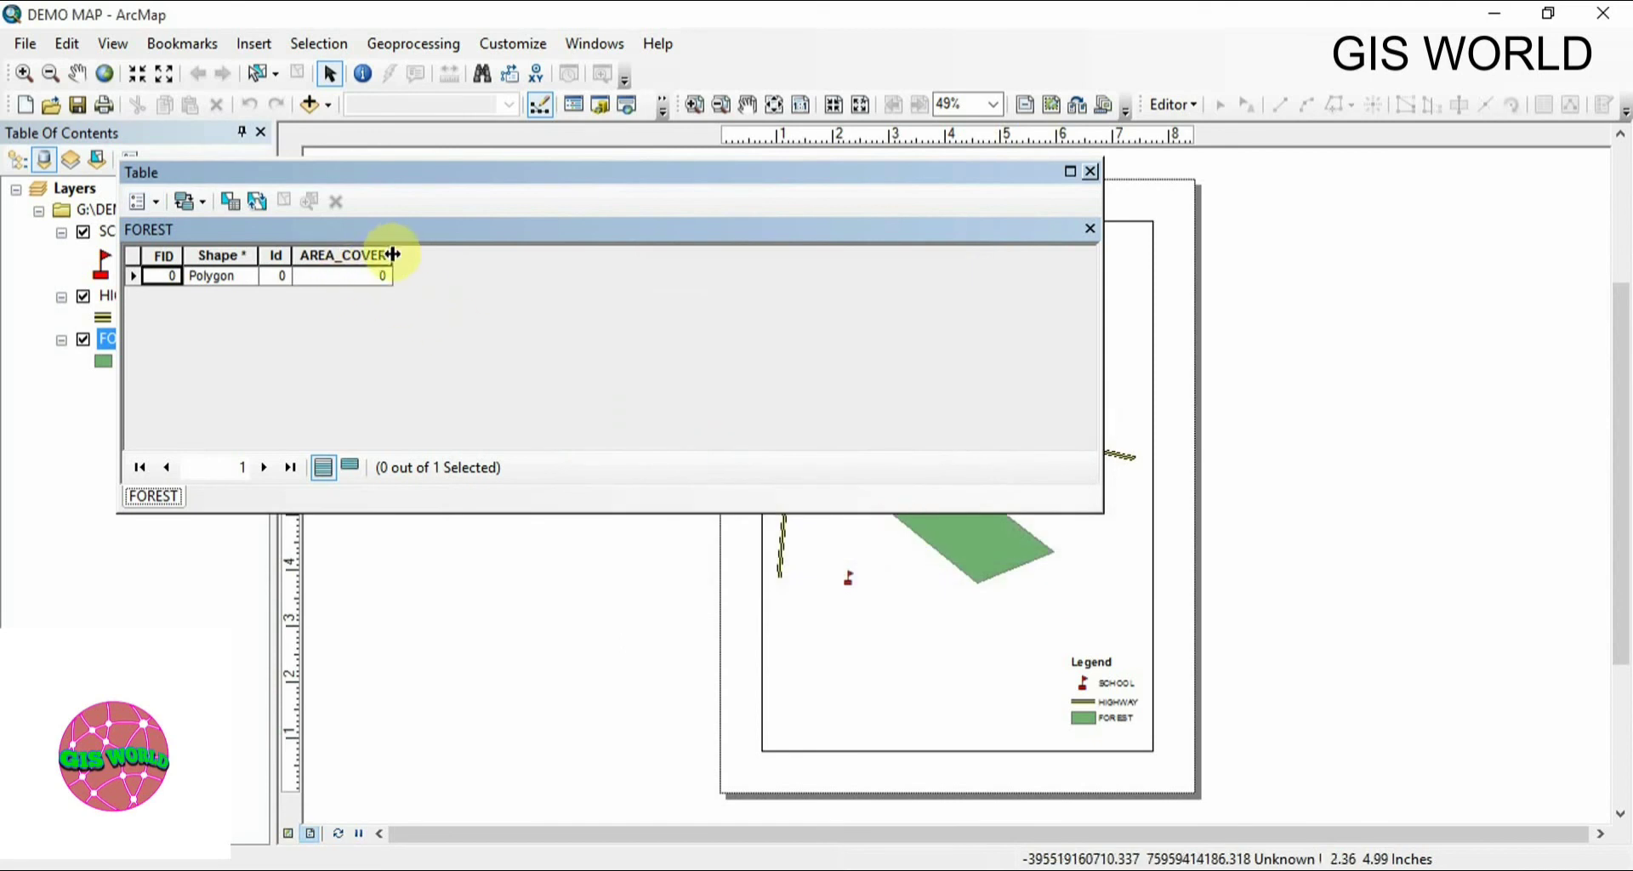
{"action": "left_click_drag", "start_coordinate": [393, 255], "coordinate": [439, 258]}
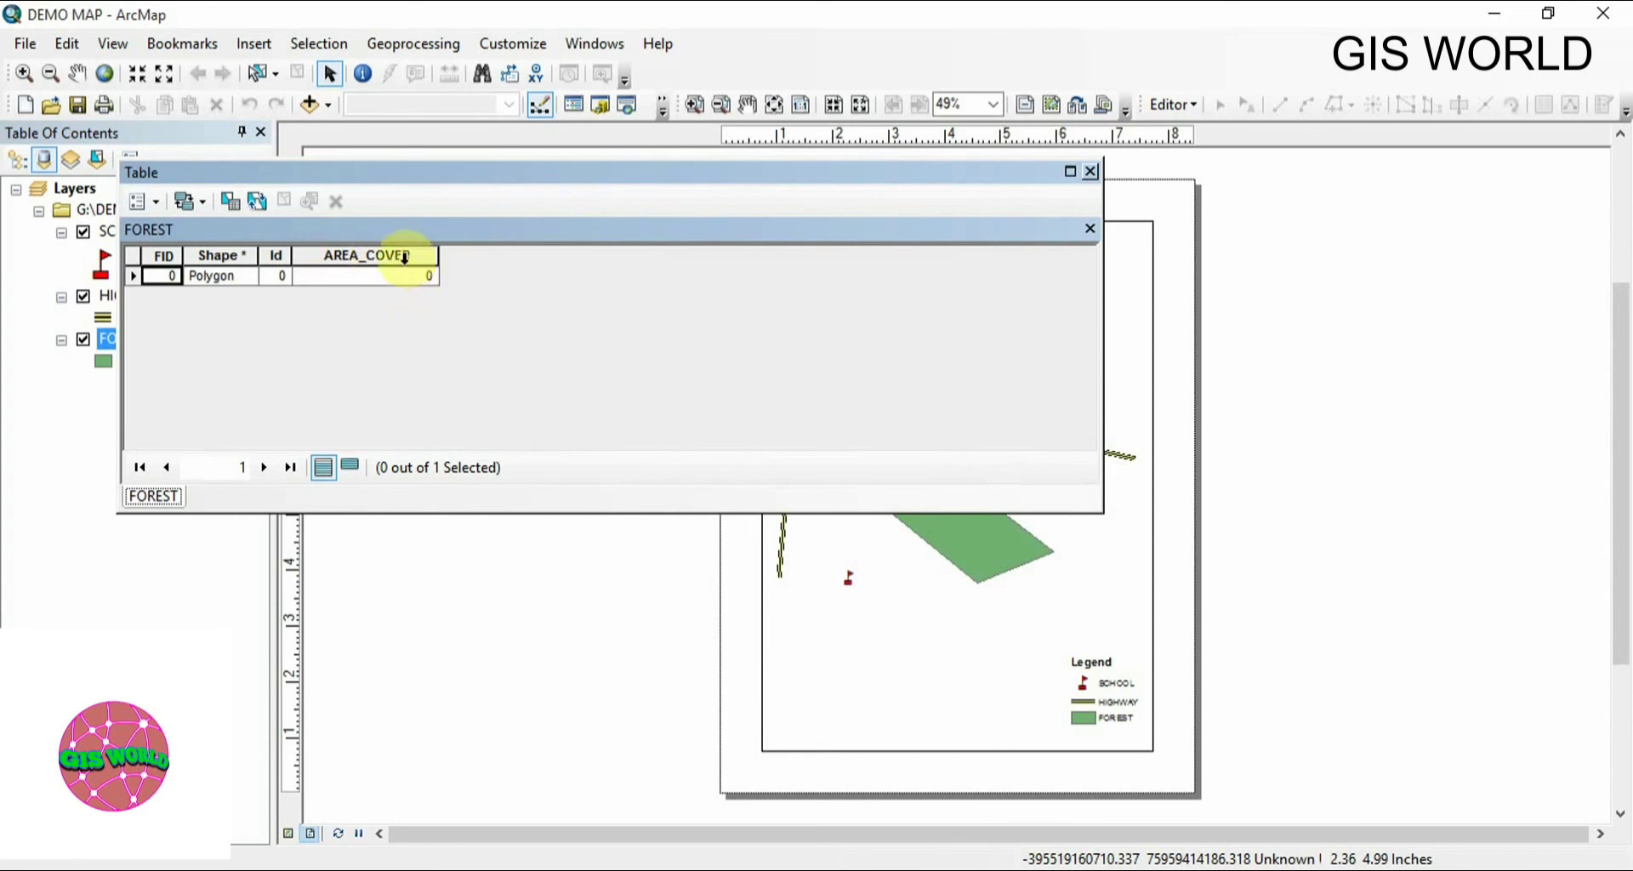
Start an edit session and set the forest polygon's AREA_COVER to 185.
{"action": "left_click", "coordinate": [1184, 104]}
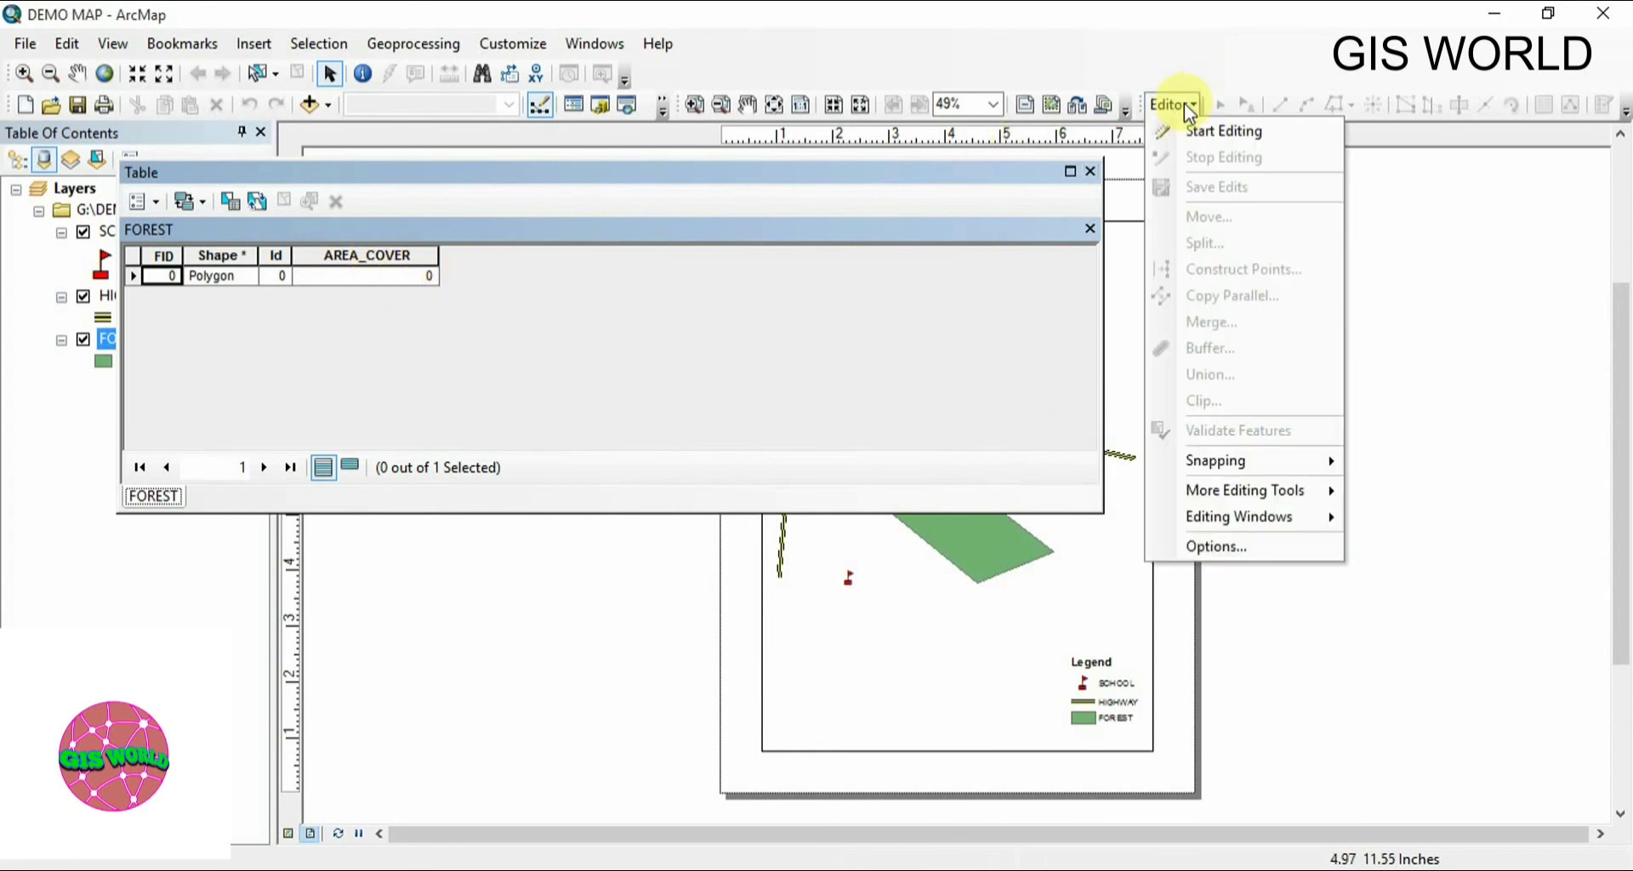
{"action": "left_click", "coordinate": [1188, 124]}
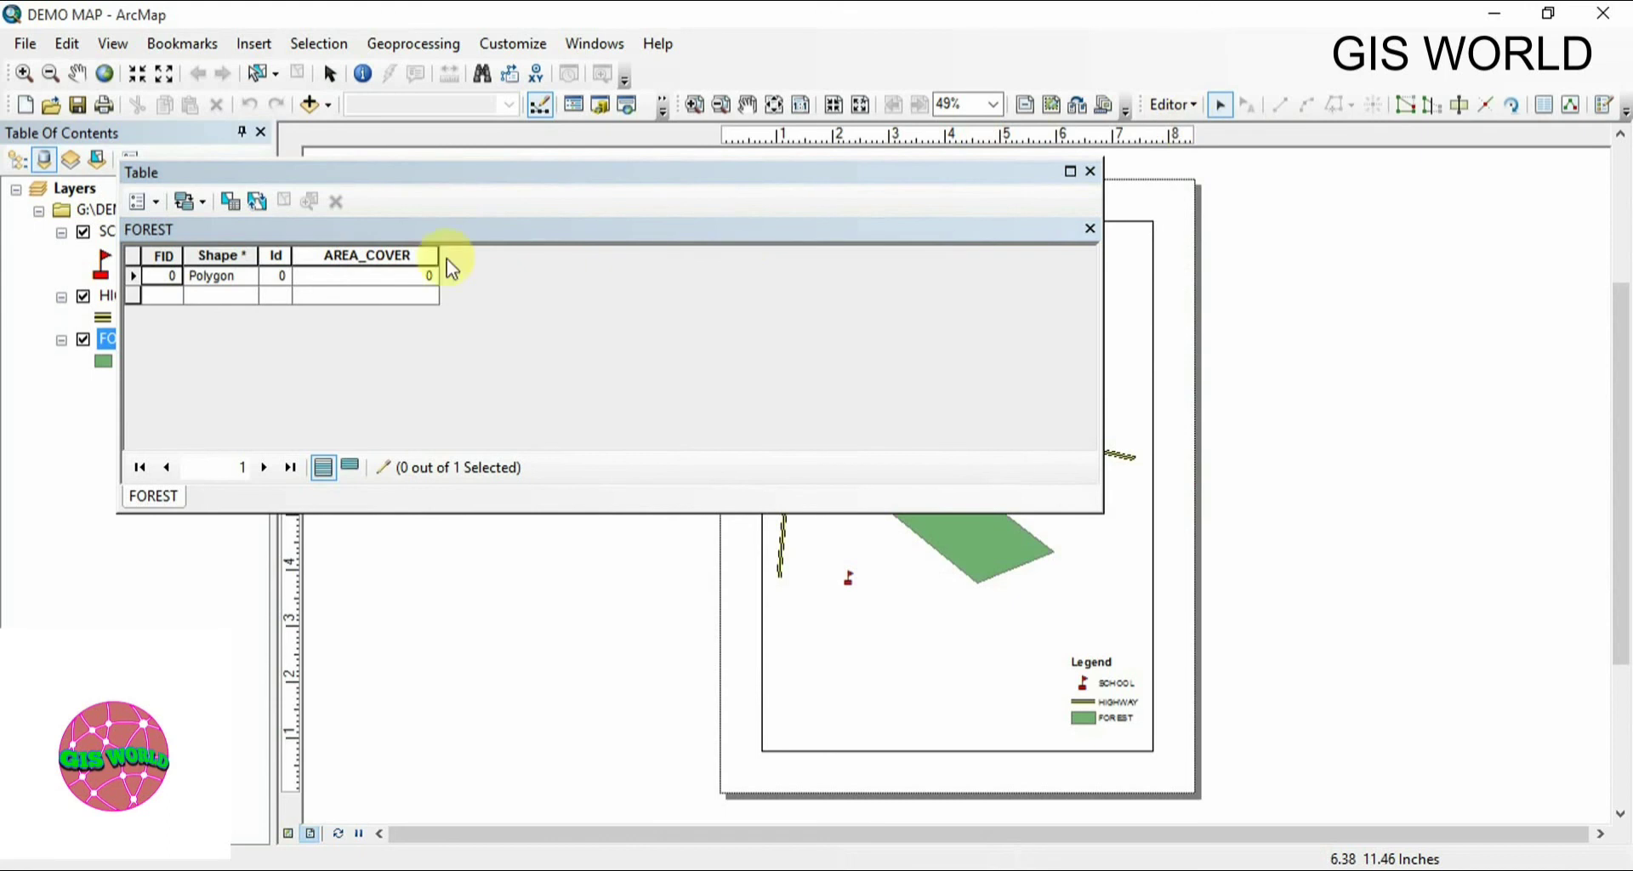
{"action": "left_click", "coordinate": [399, 277]}
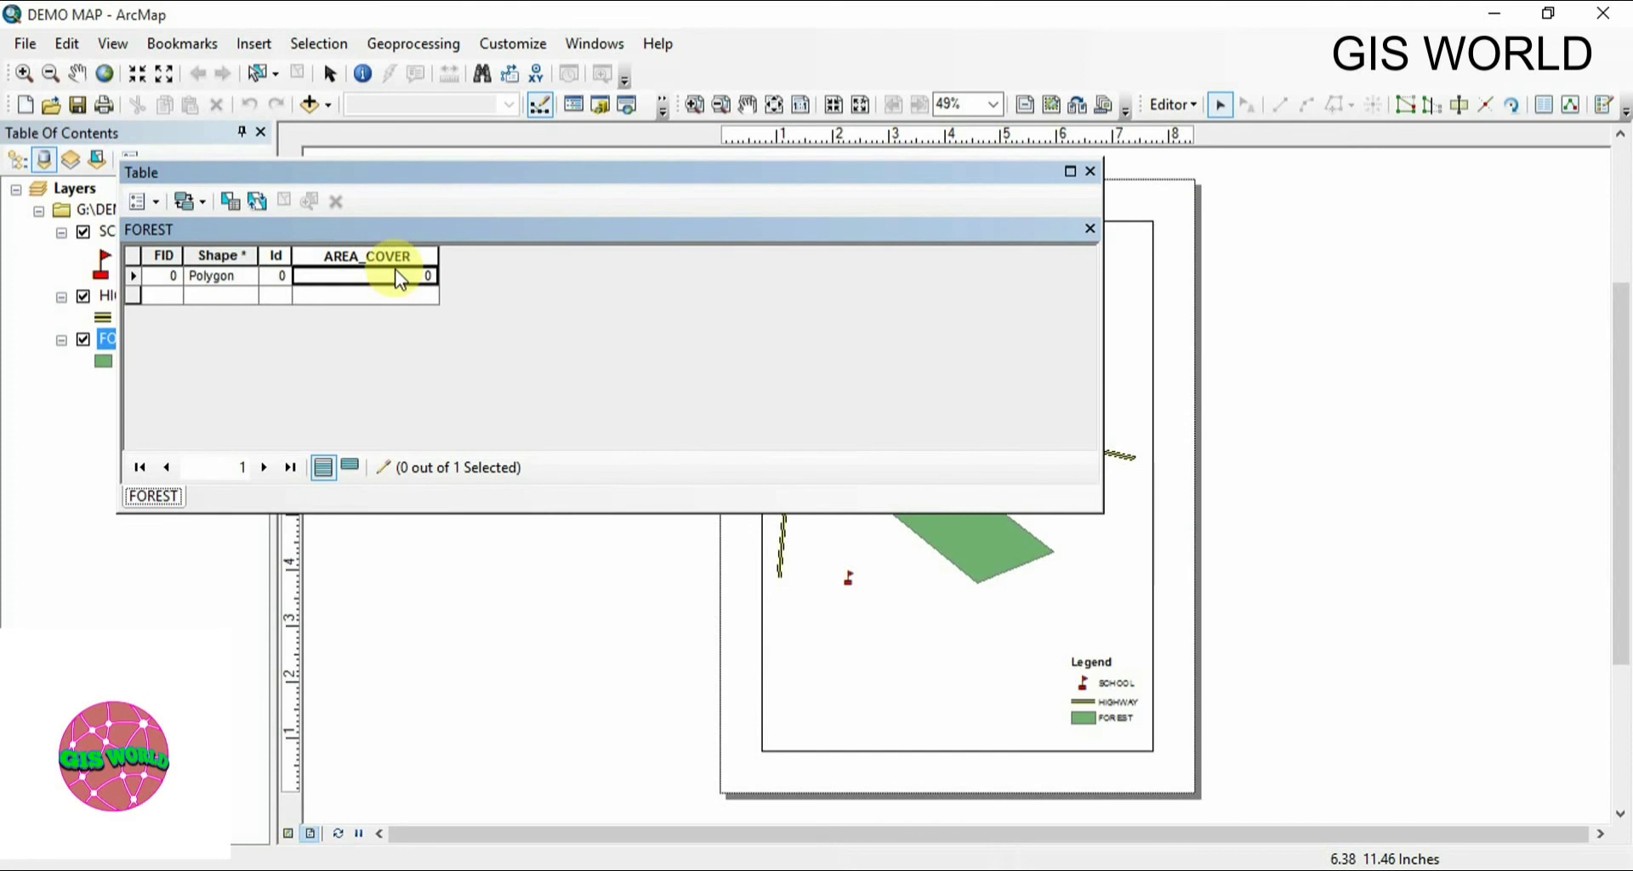
{"action": "type", "text": "185"}
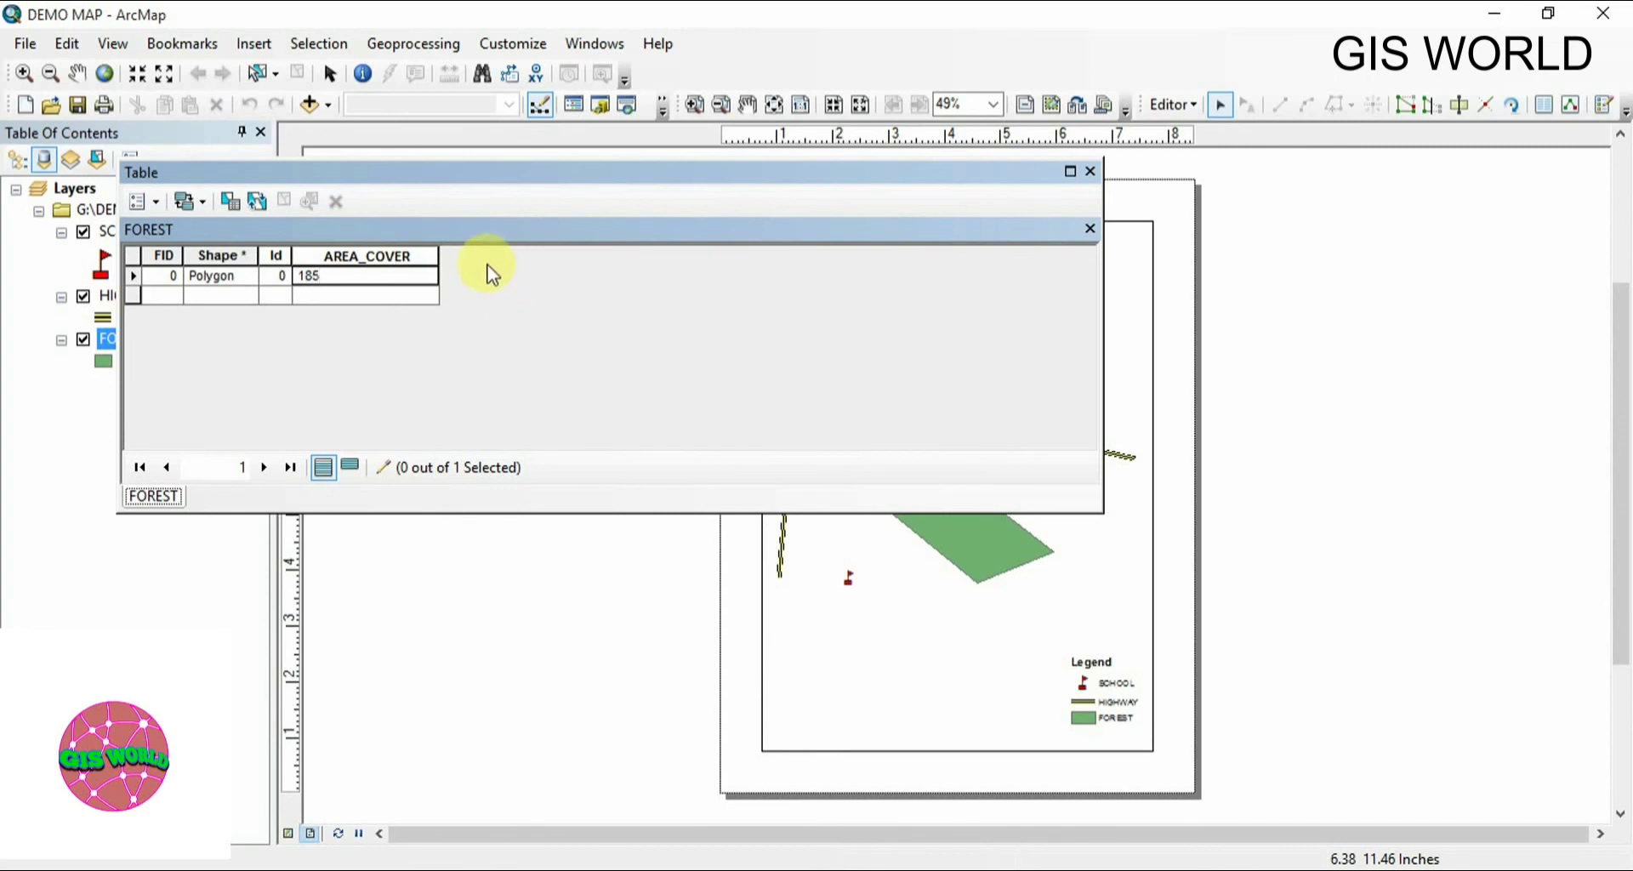
Save the edits to the FOREST table, end the edit session and close the table.
{"action": "left_click", "coordinate": [1179, 103]}
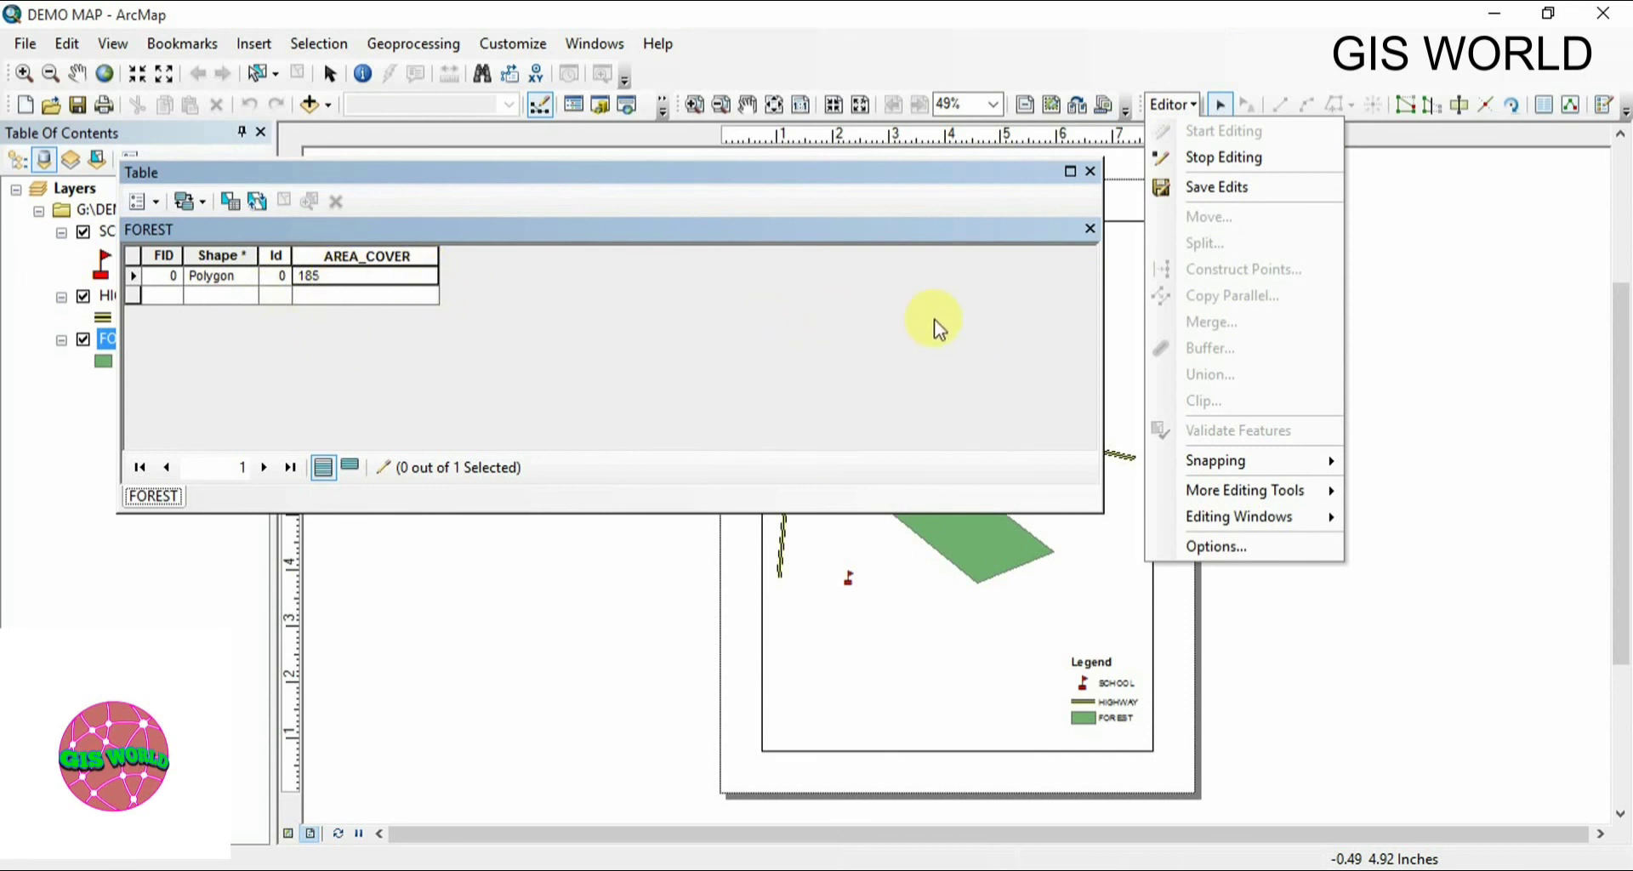
{"action": "left_click", "coordinate": [1203, 191]}
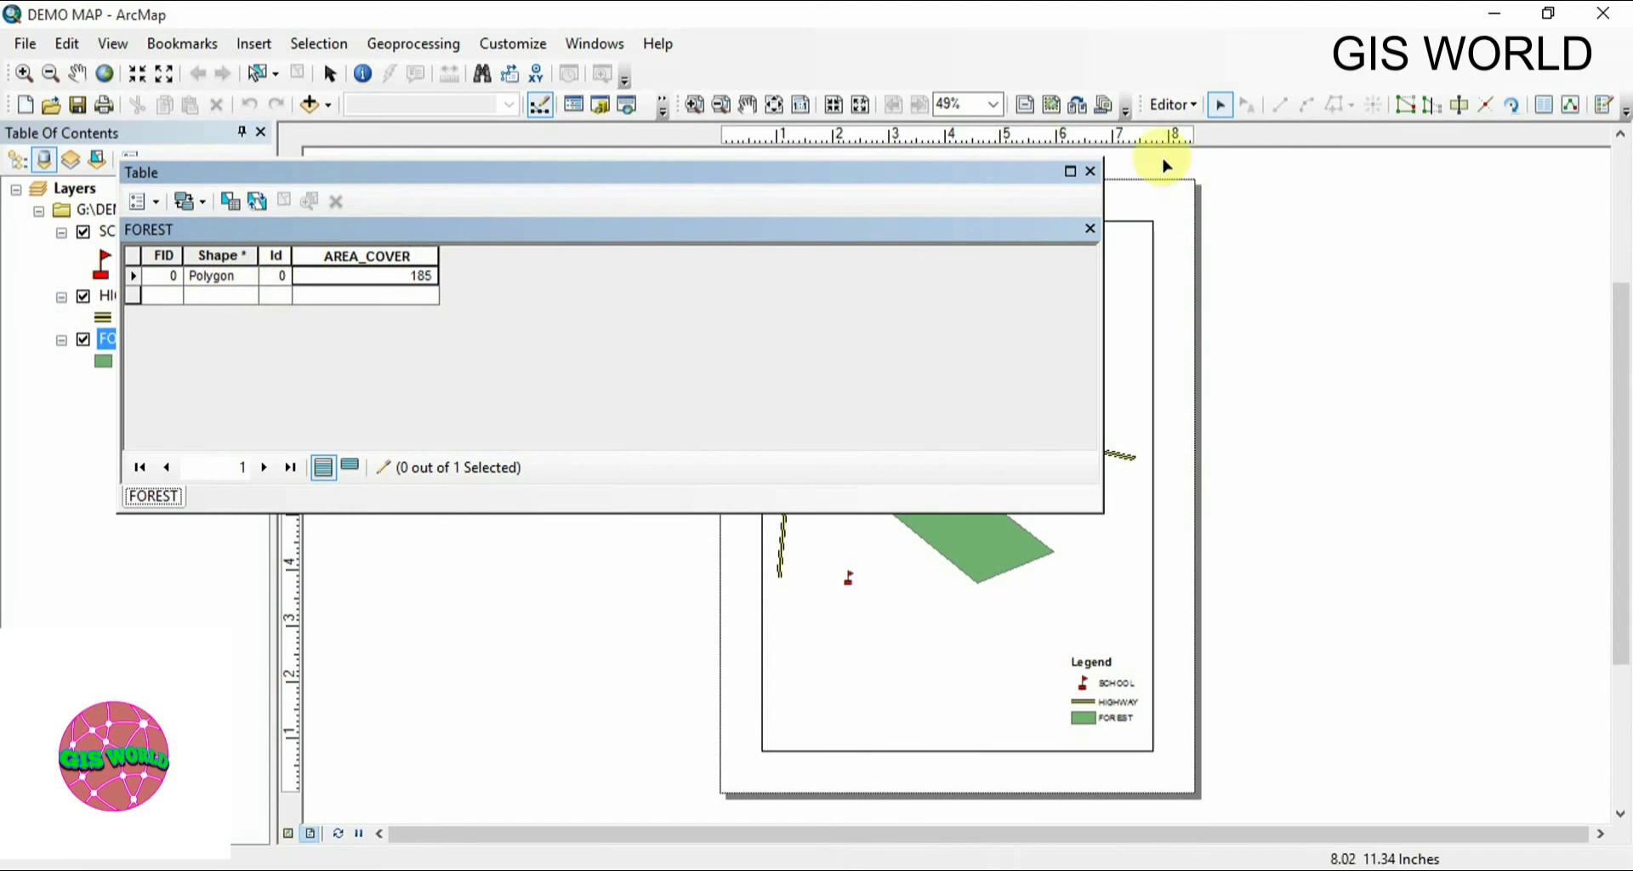
{"action": "left_click", "coordinate": [1173, 104]}
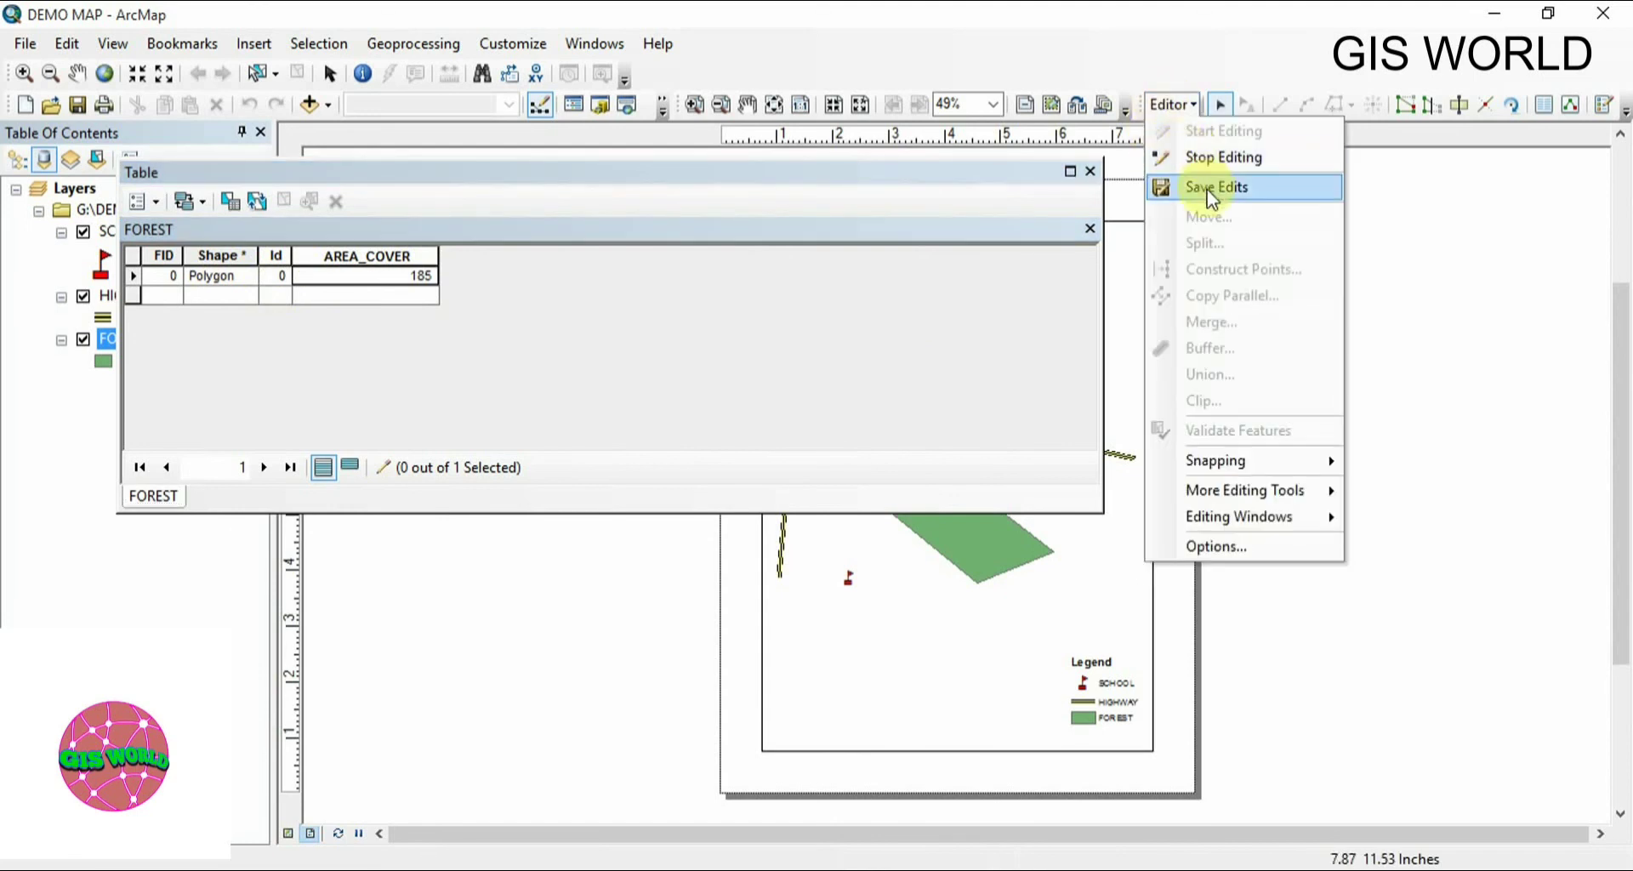
{"action": "left_click", "coordinate": [1212, 192]}
{"action": "left_click", "coordinate": [1175, 111]}
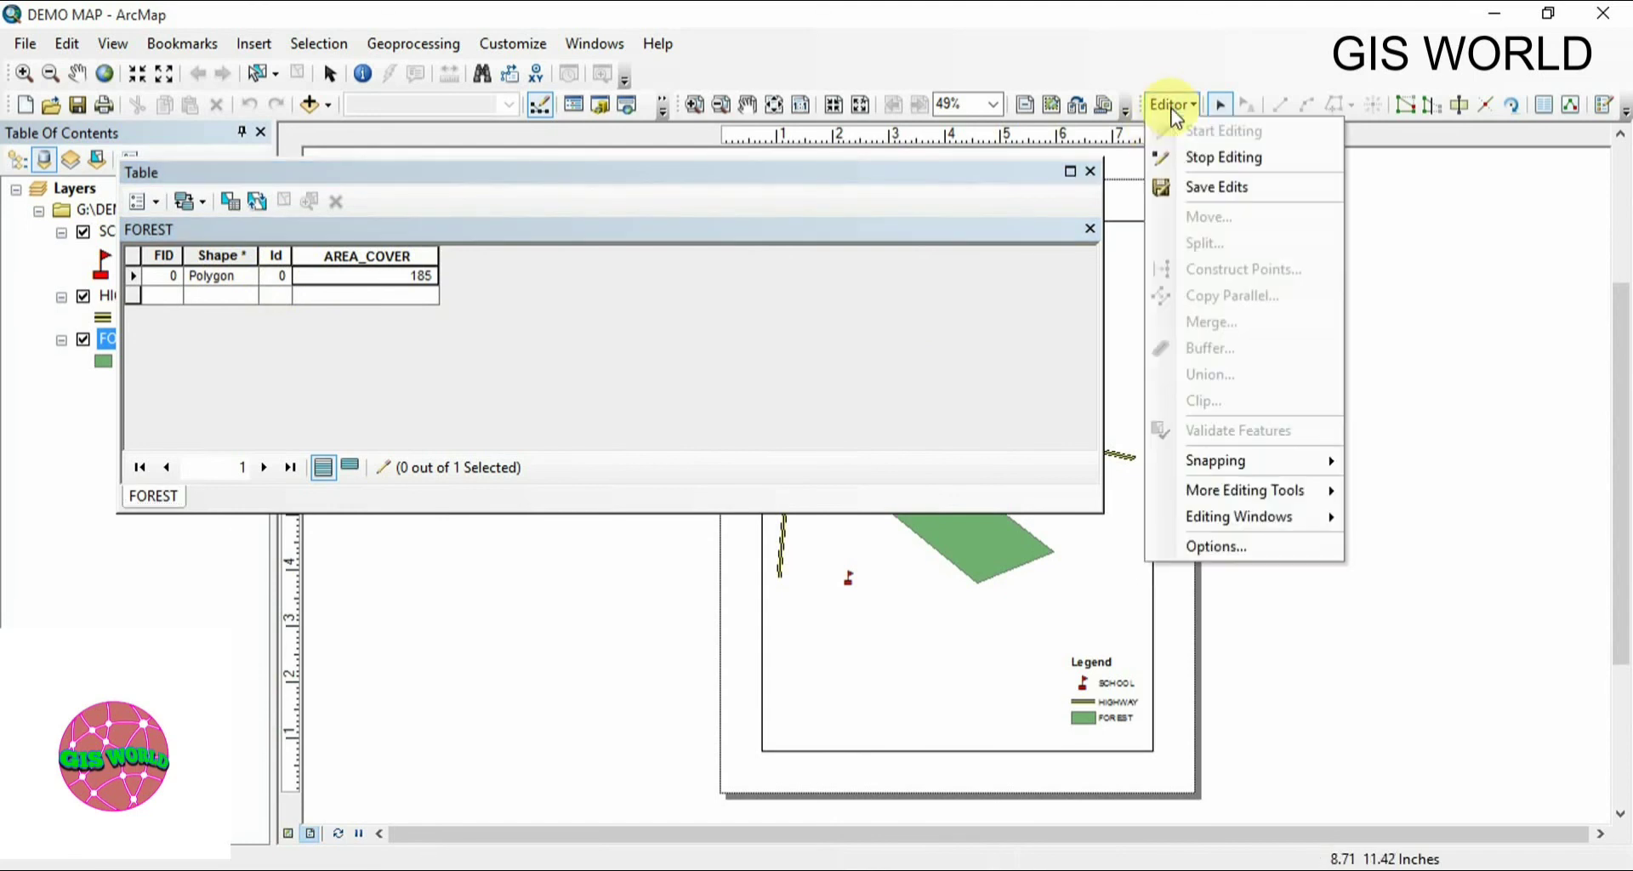
{"action": "left_click", "coordinate": [1188, 157]}
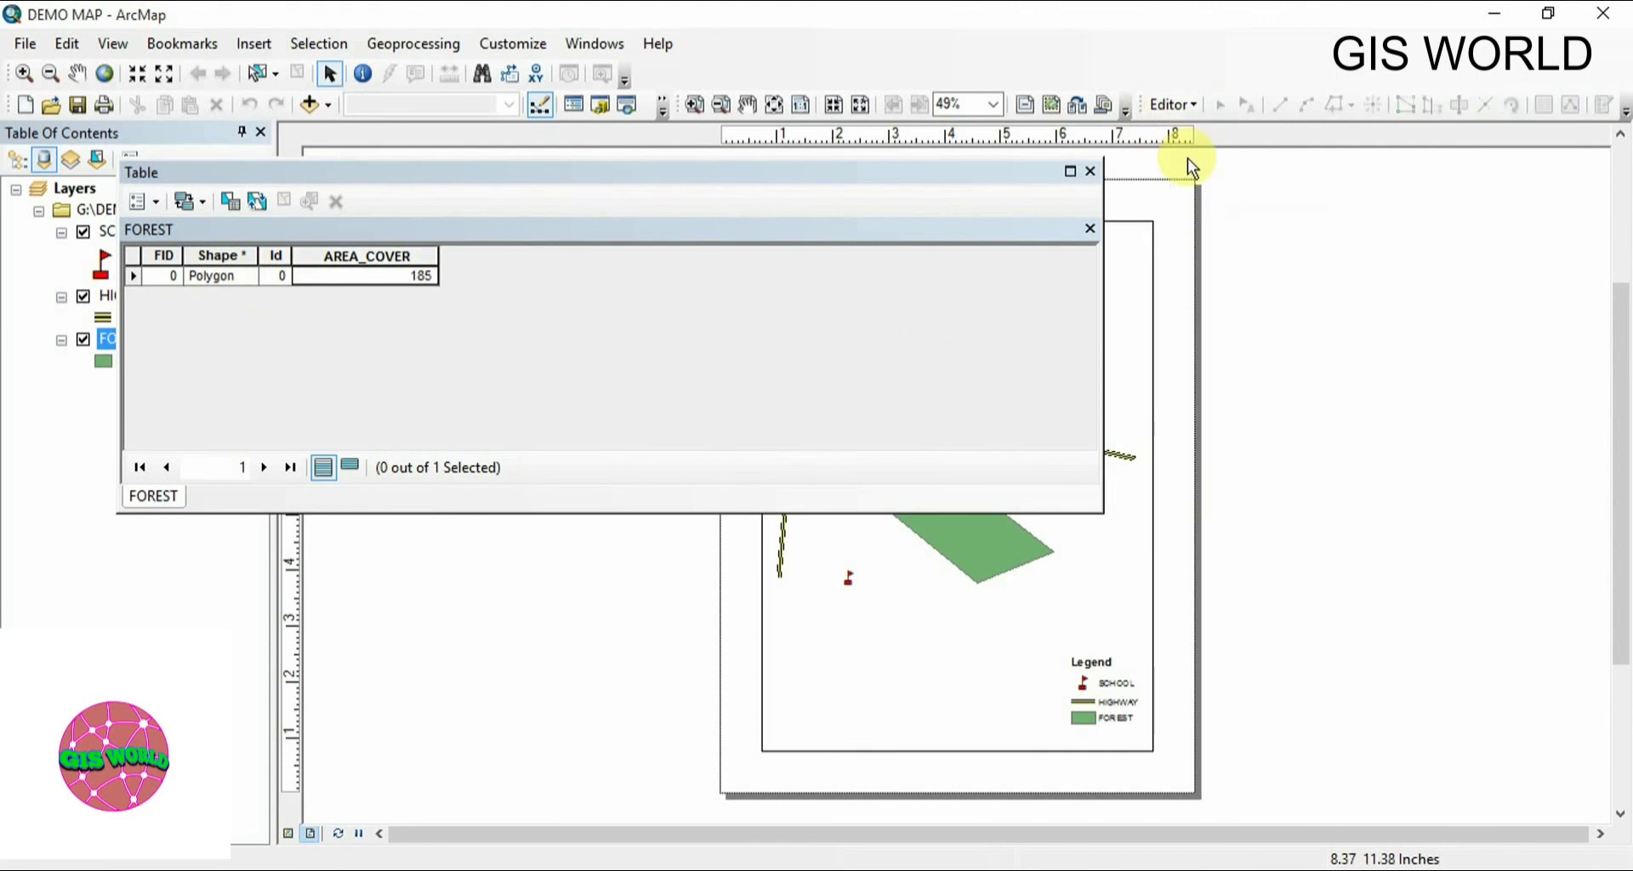
{"action": "left_click", "coordinate": [1091, 172]}
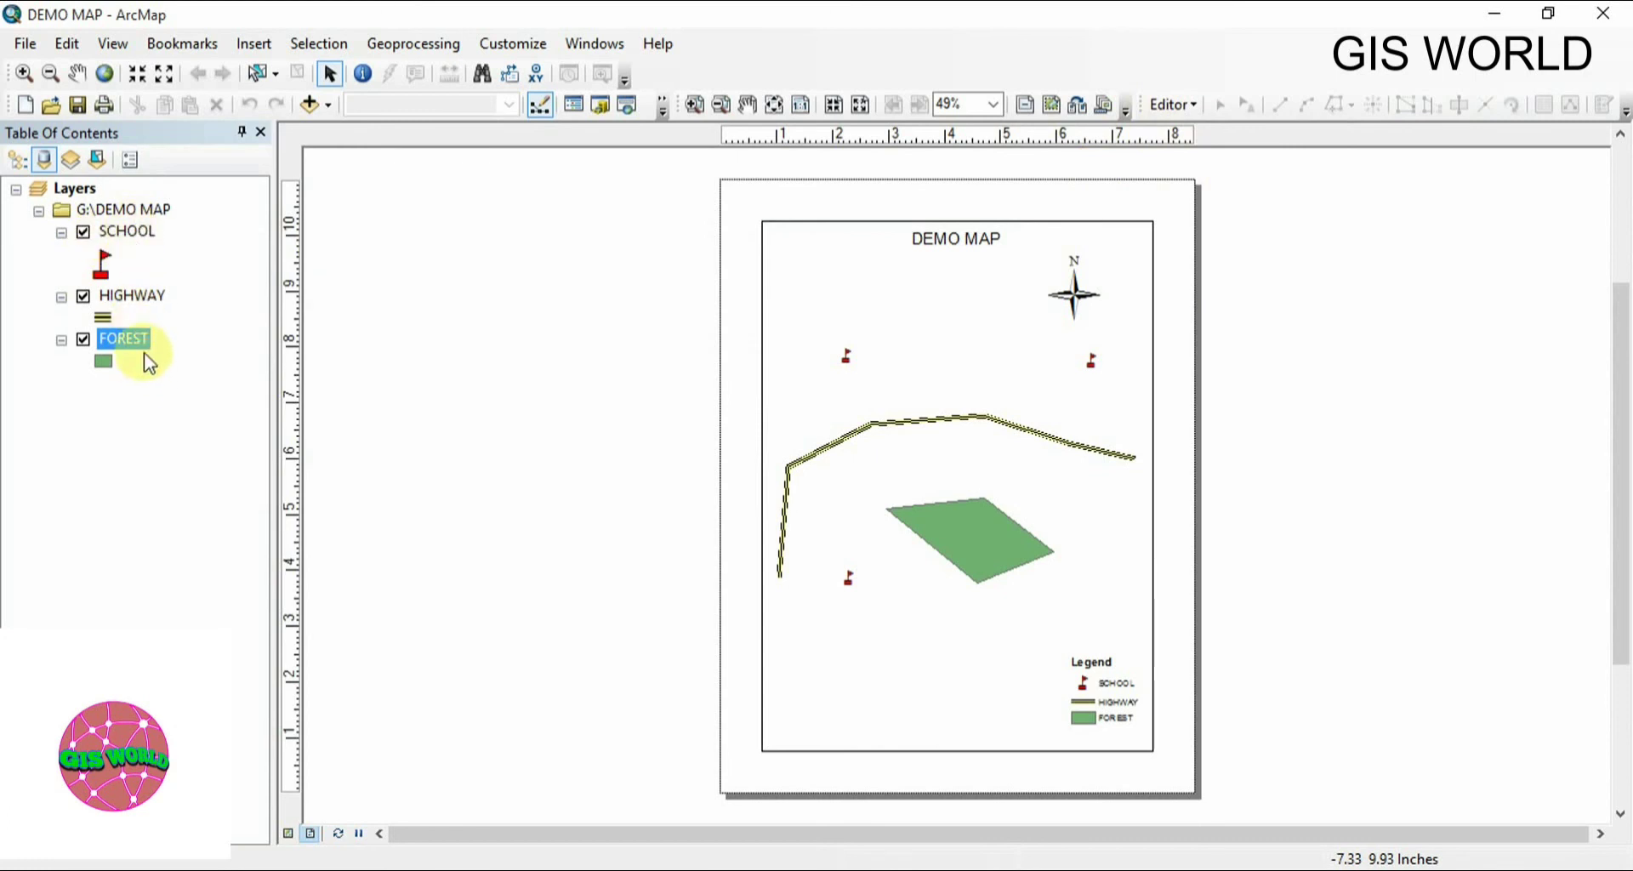
Open the SCHOOL layer's attribute table to review its filled-in fields and close it.
{"action": "right_click", "coordinate": [124, 228]}
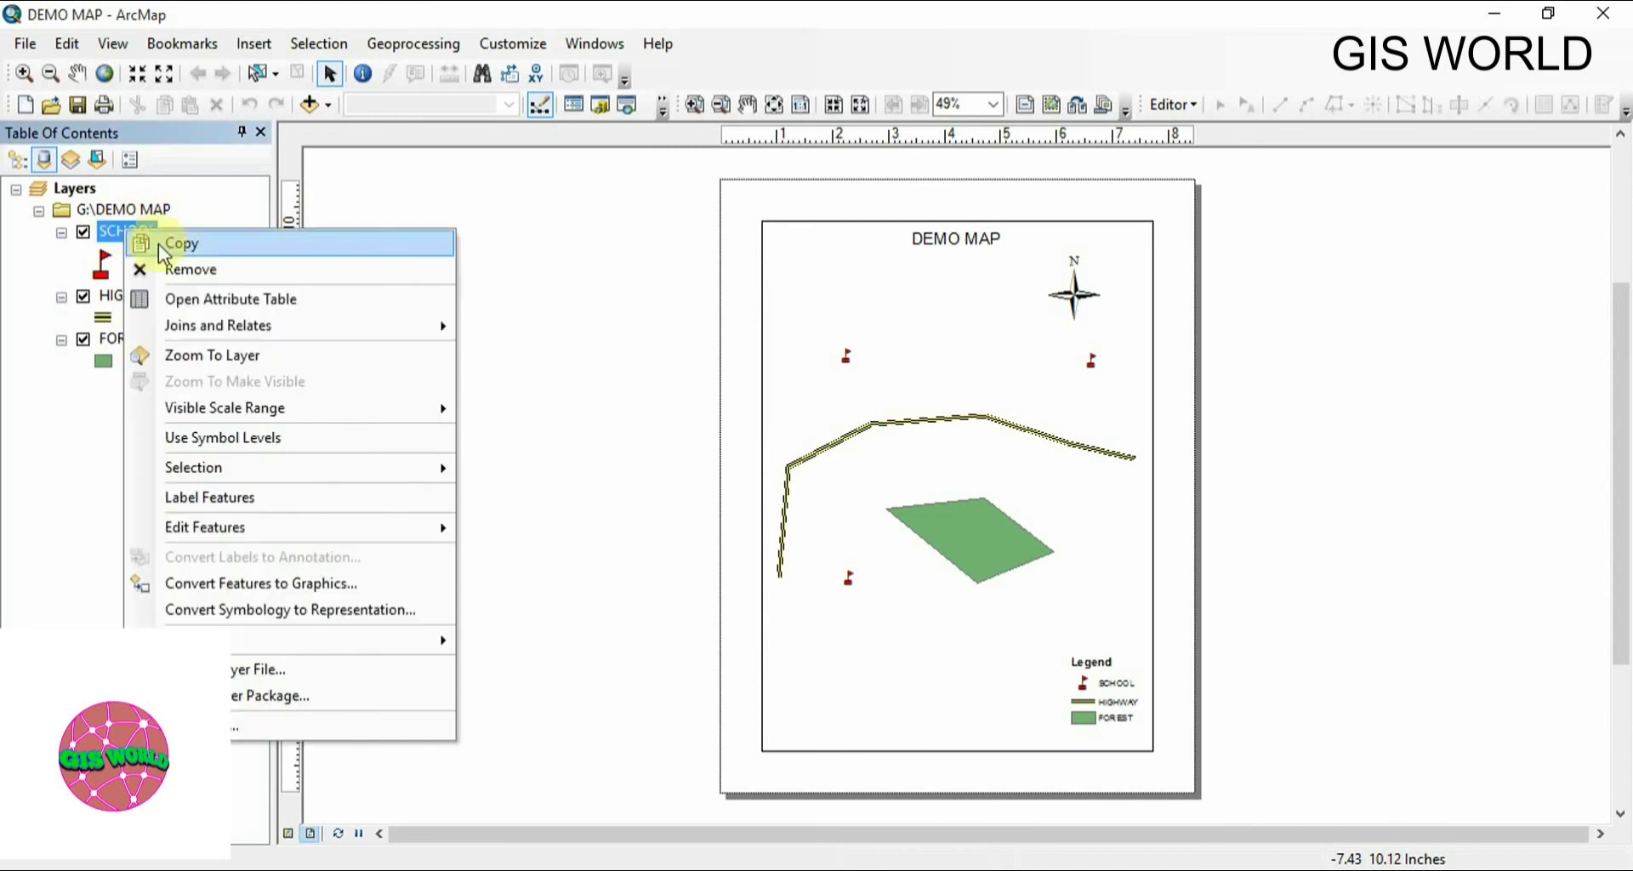
{"action": "left_click", "coordinate": [223, 303]}
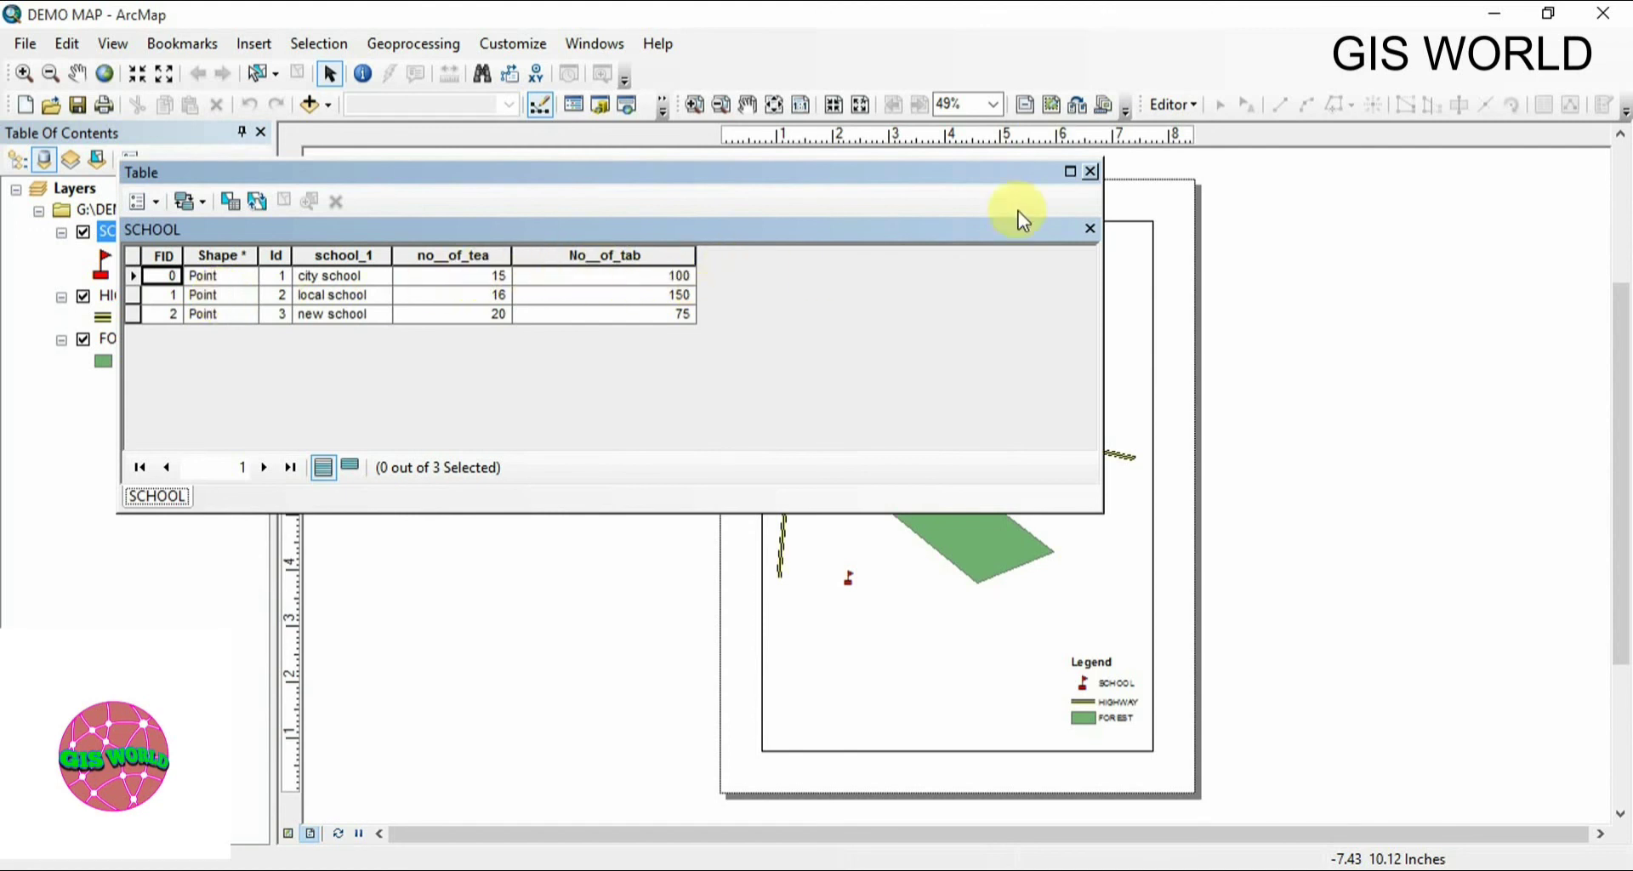
{"action": "left_click", "coordinate": [1088, 170]}
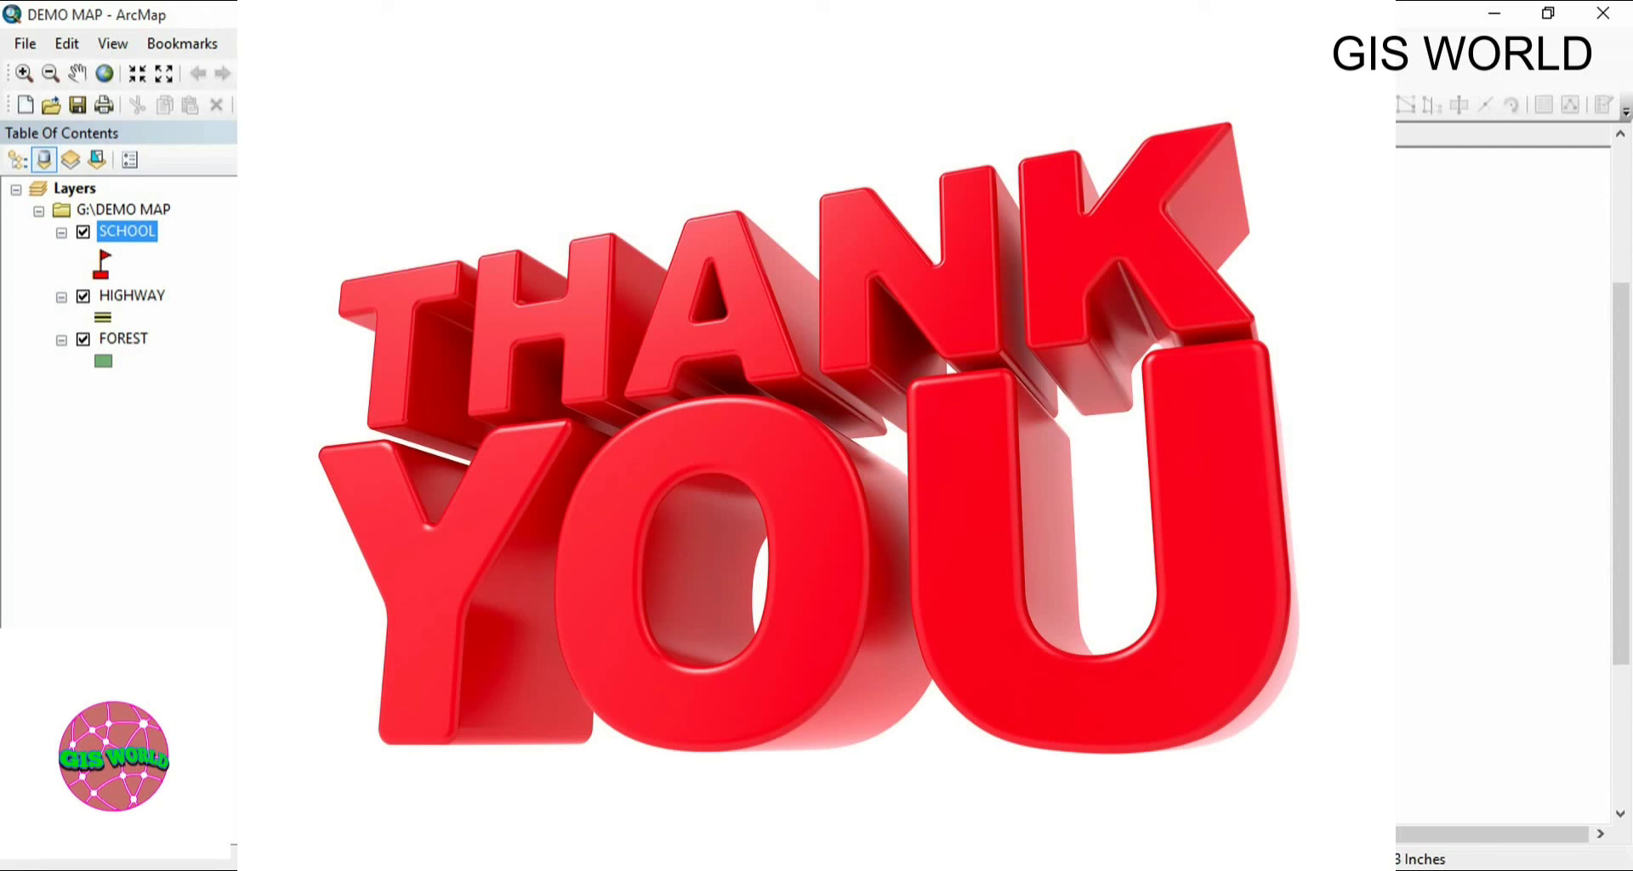
{"action": "left_click", "coordinate": [1448, 868]}
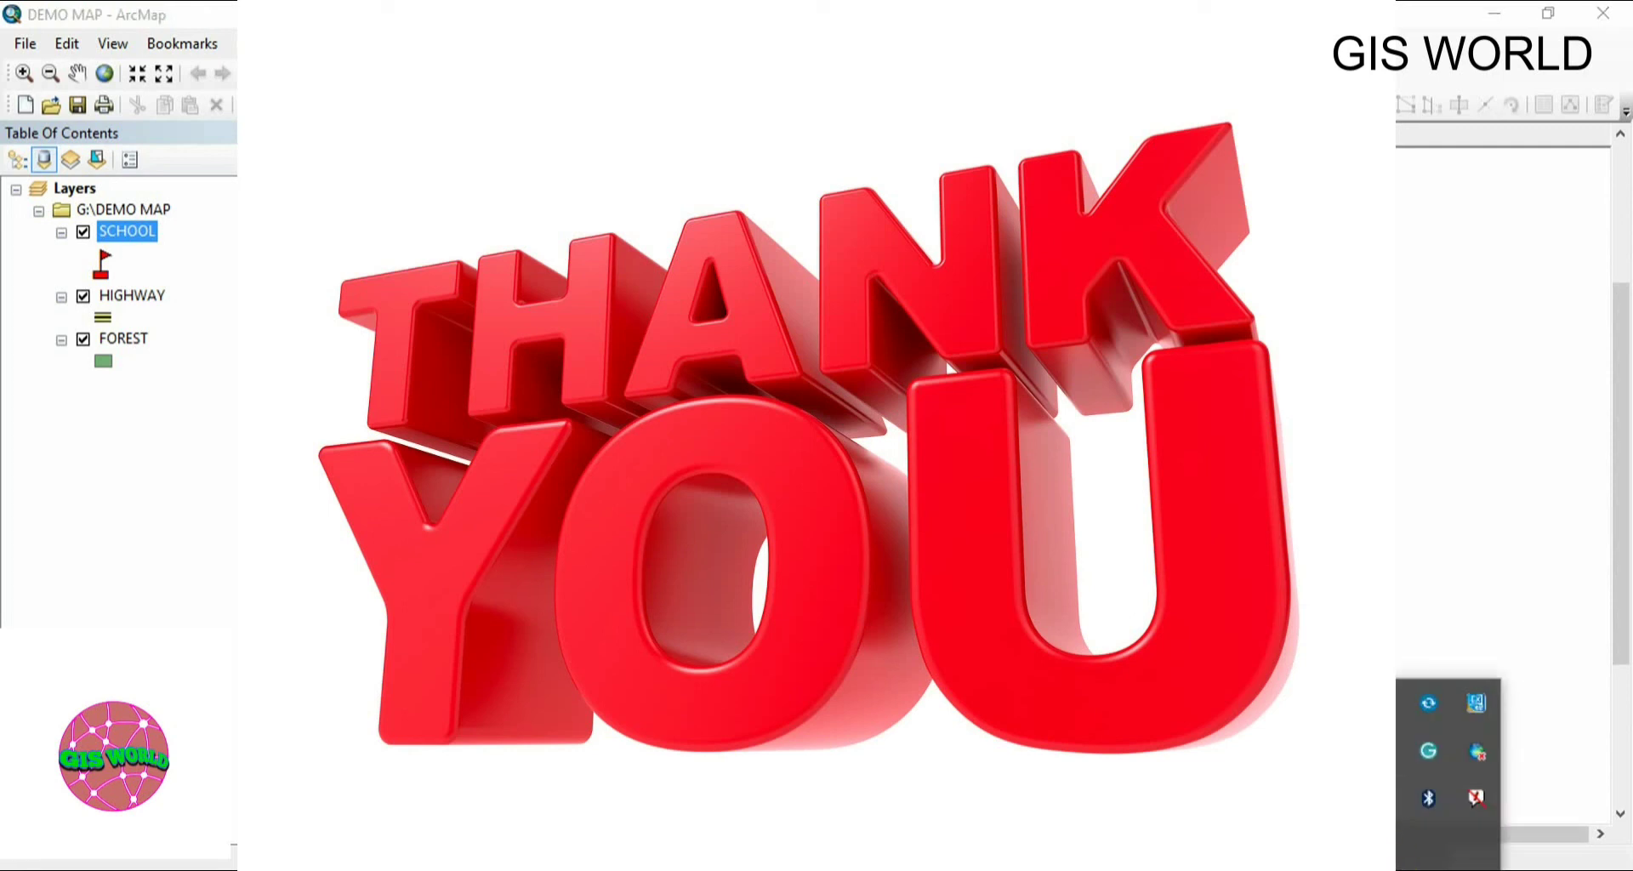